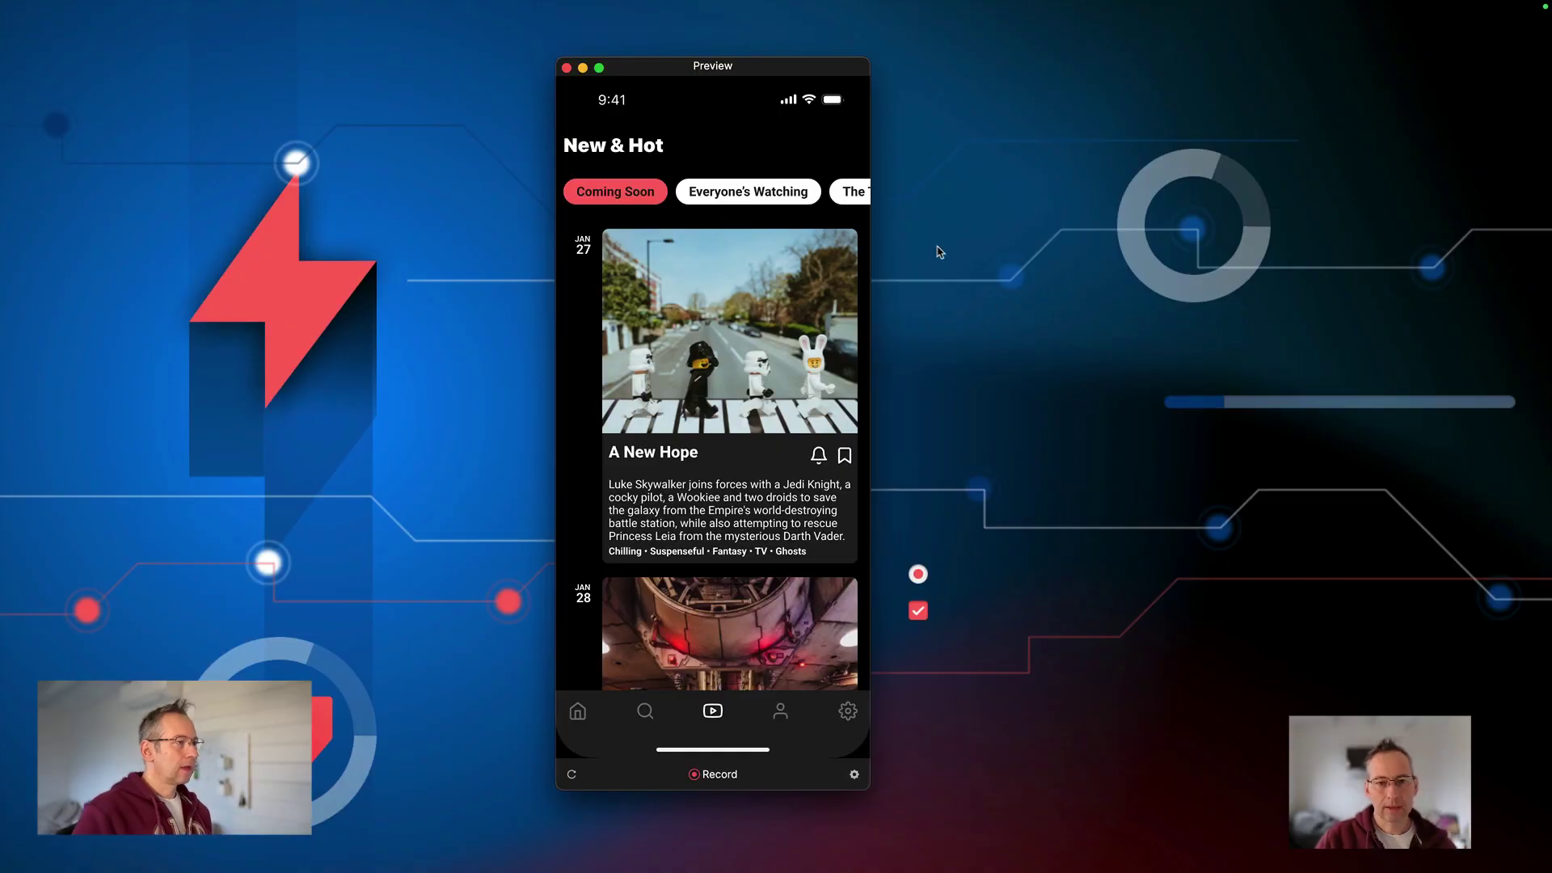
Step: Try switching between the Coming Soon and Everyone's Watching tabs and scrolling the cards in the finished prototype's preview
{"action": "left_click_drag", "start_coordinate": [654, 75], "coordinate": [656, 79]}
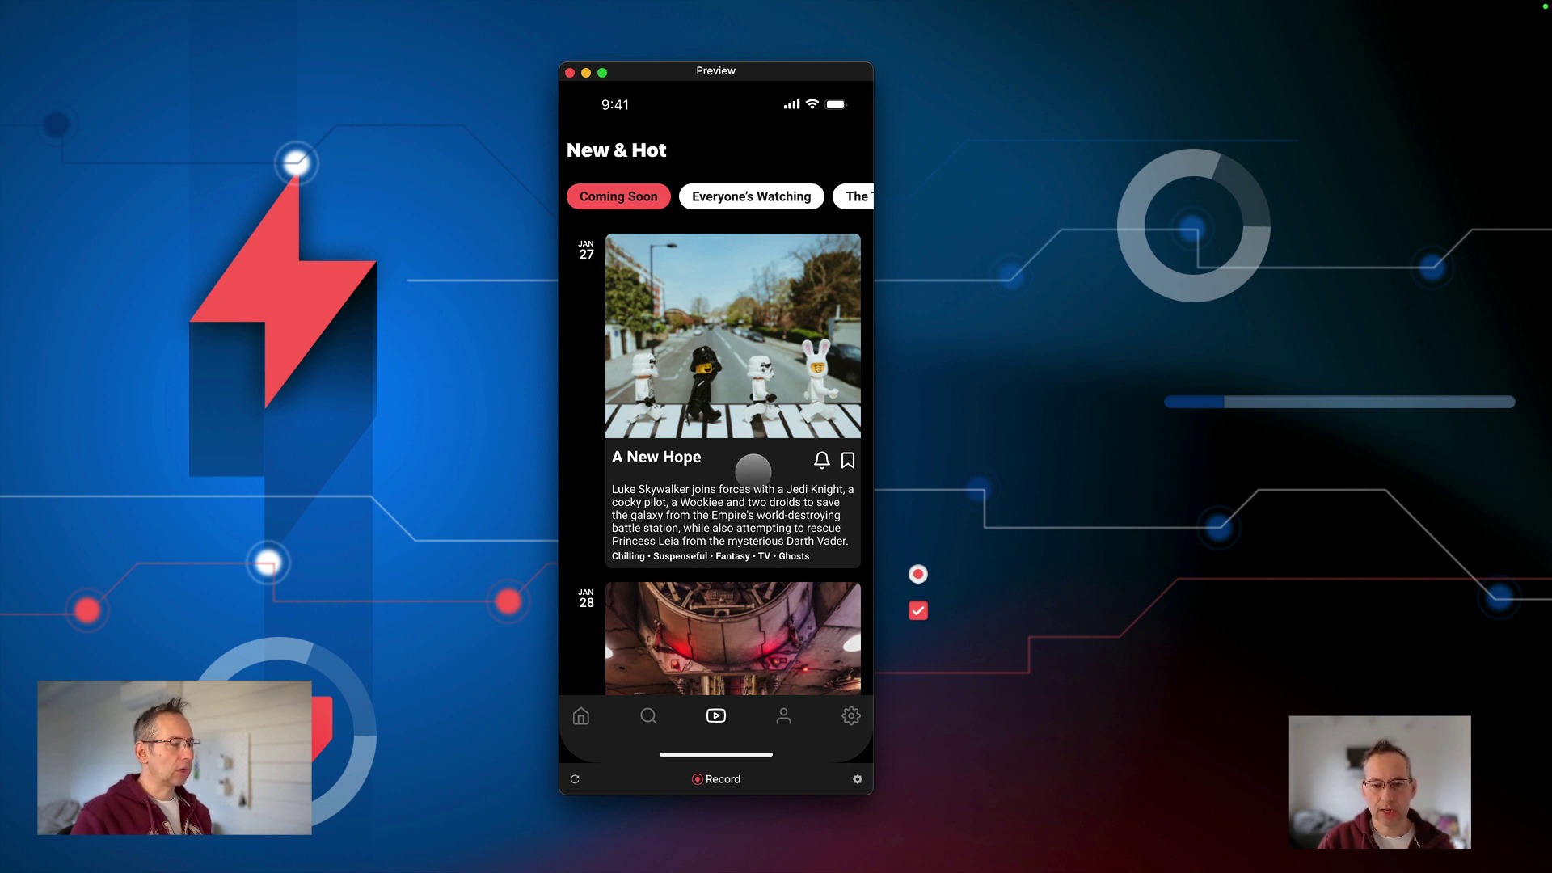
{"action": "left_click_drag", "start_coordinate": [770, 197], "coordinate": [703, 197]}
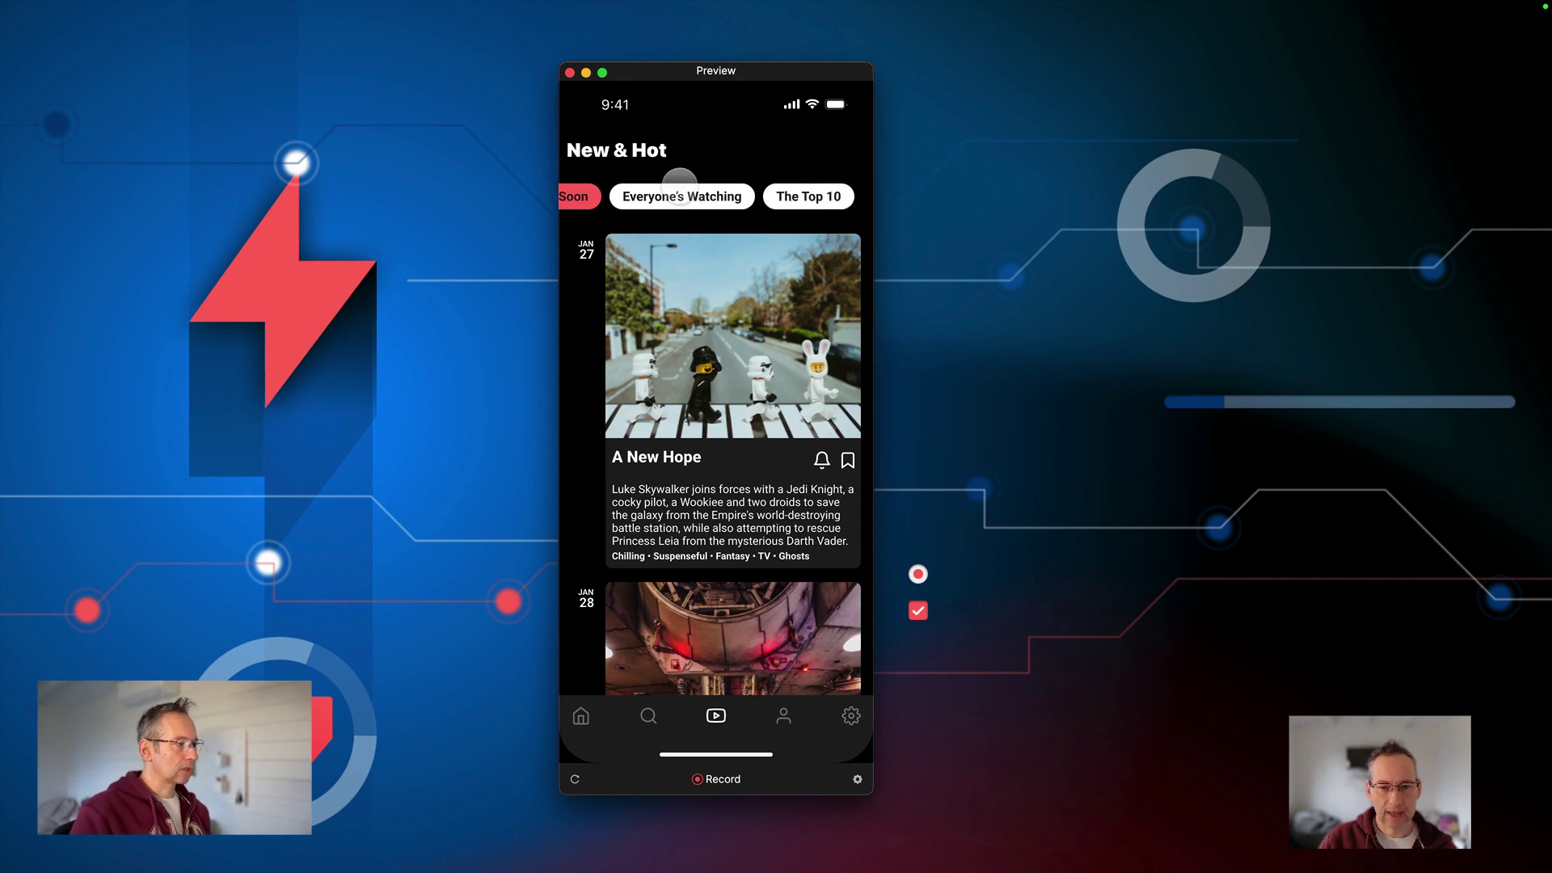
{"action": "left_click", "coordinate": [689, 198]}
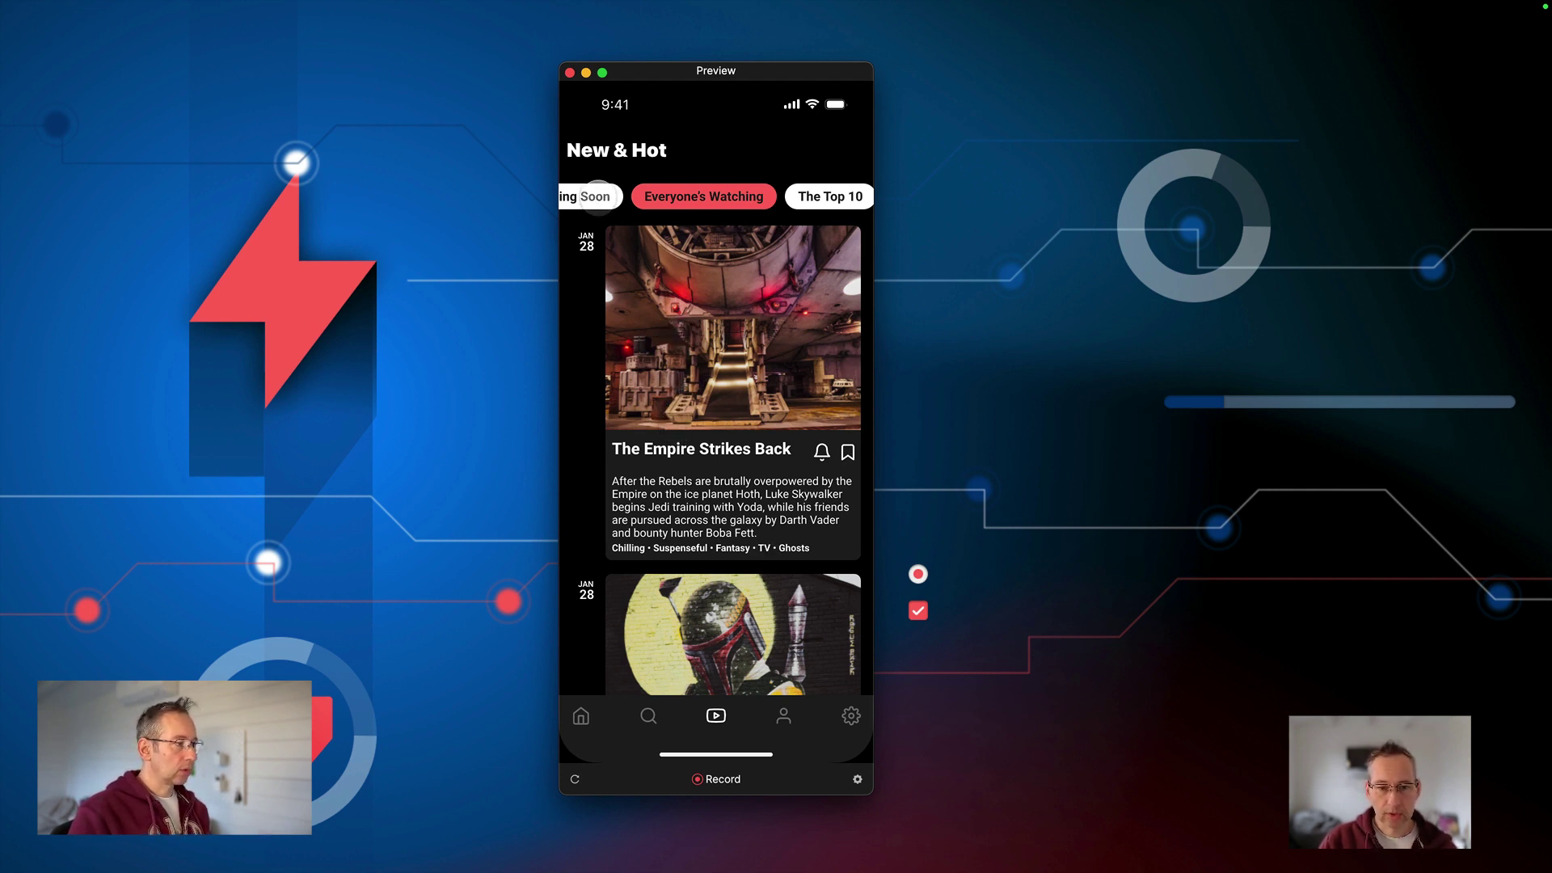
{"action": "left_click_drag", "start_coordinate": [598, 198], "coordinate": [696, 206]}
{"action": "left_click", "coordinate": [646, 200]}
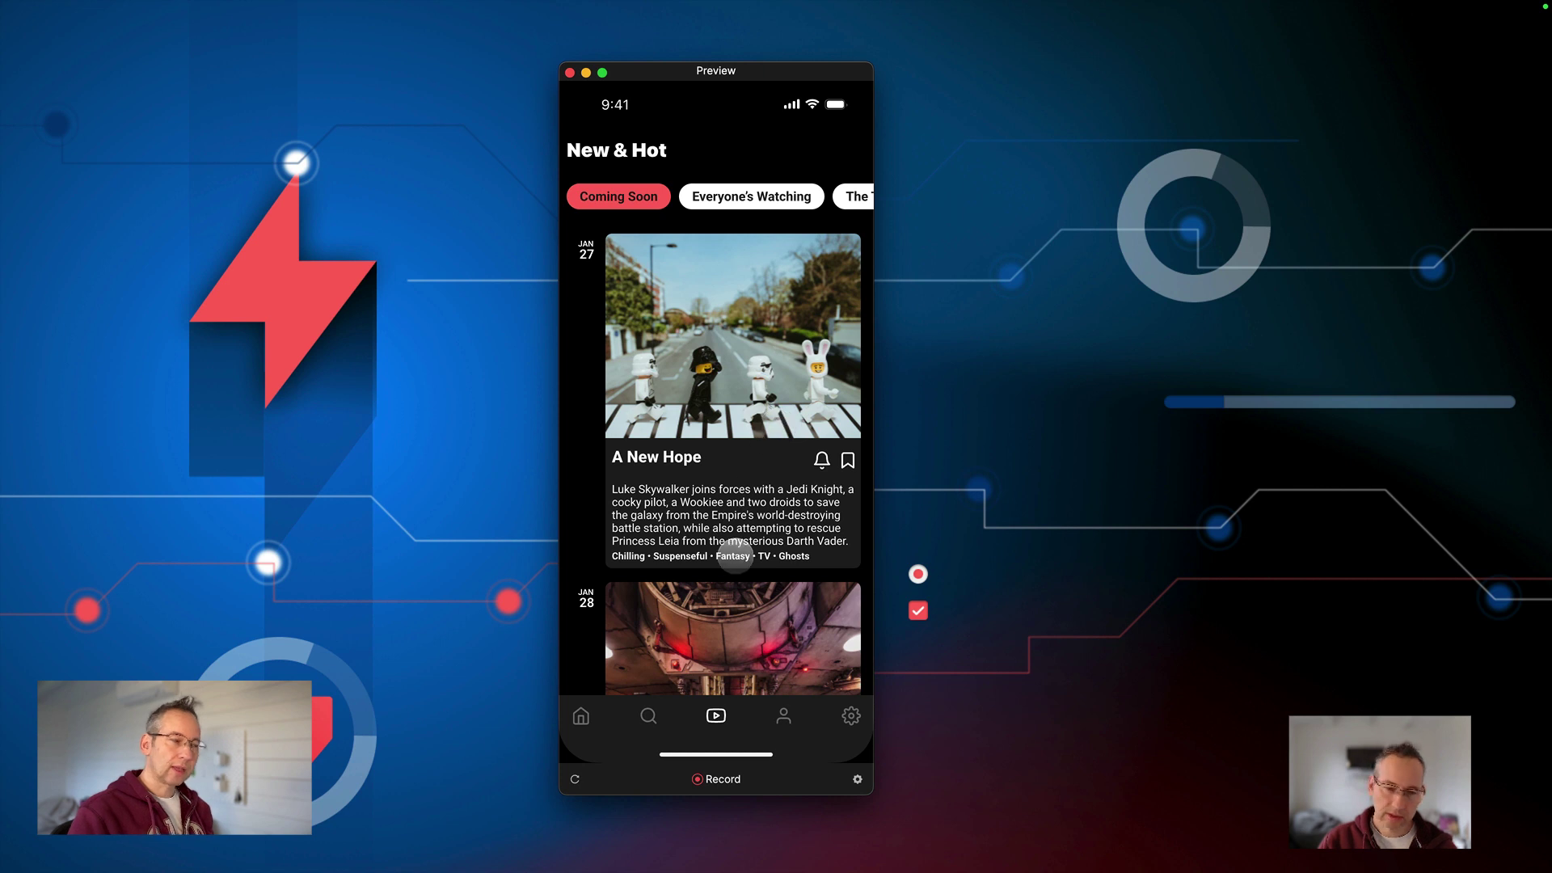
{"action": "scroll", "coordinate": [735, 555], "scroll_direction": "down", "scroll_amount": 3}
{"action": "scroll", "coordinate": [745, 598], "scroll_direction": "down", "scroll_amount": 6}
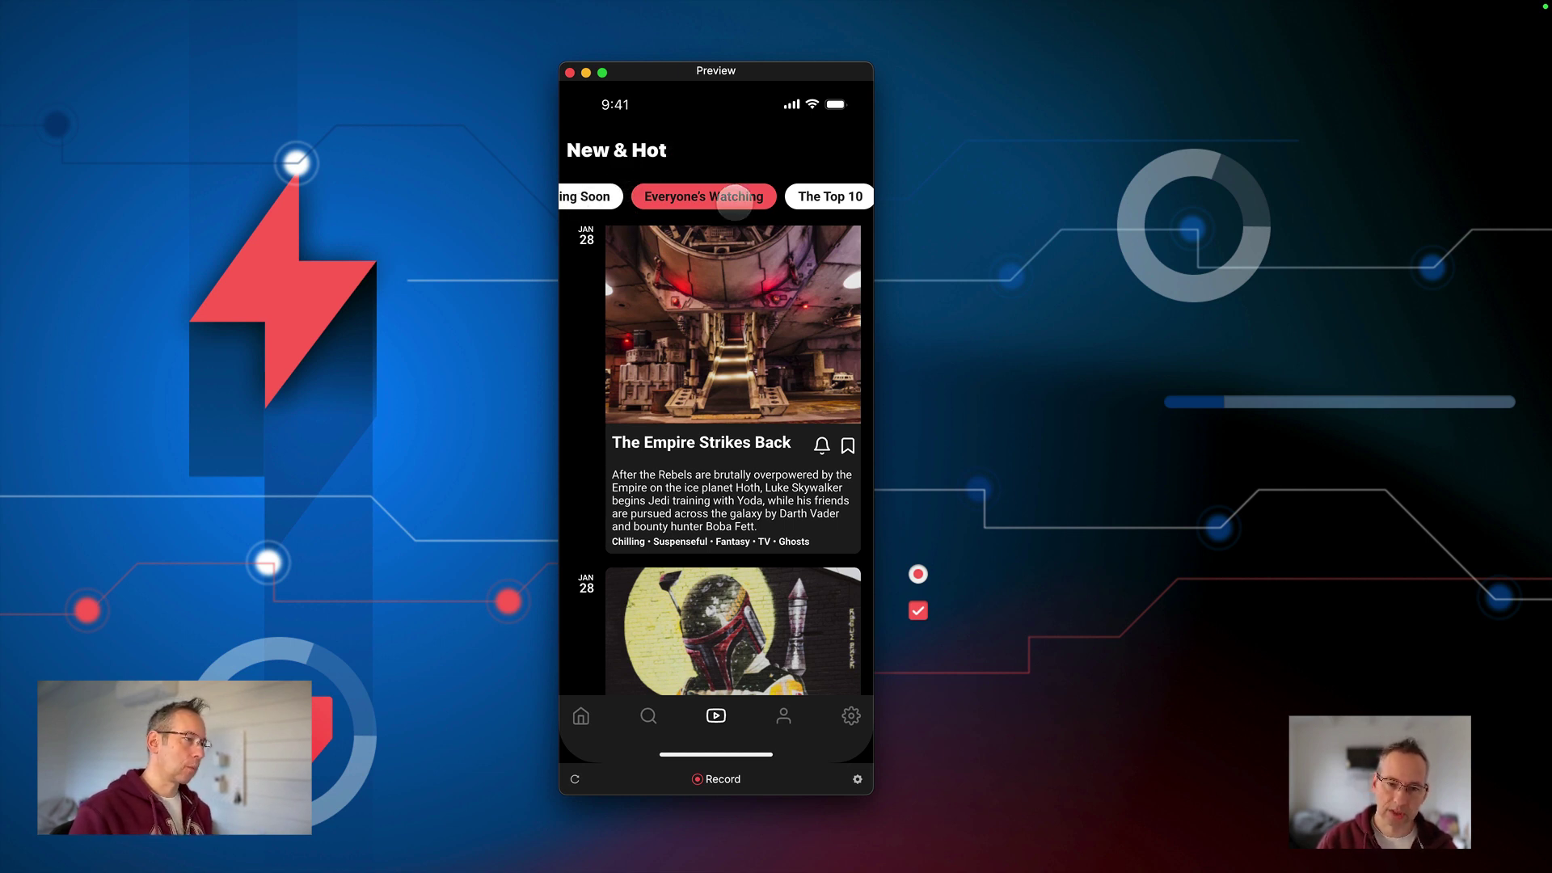
{"action": "left_click_drag", "start_coordinate": [737, 236], "coordinate": [736, 466]}
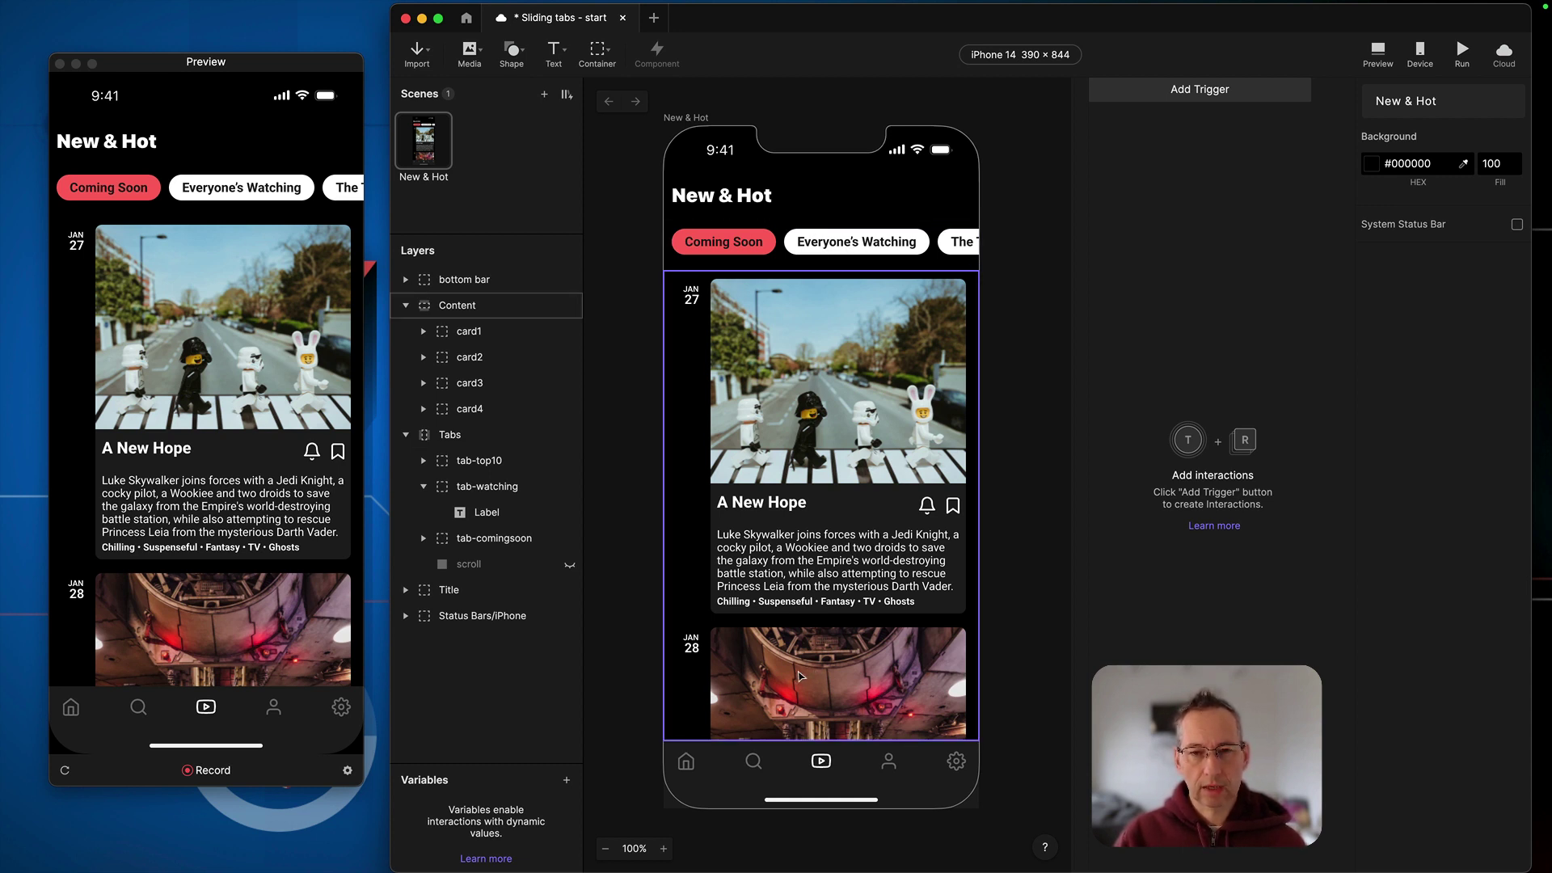
Step: Add a Tap trigger to the tab-watching container inside Tabs
{"action": "left_click", "coordinate": [850, 240]}
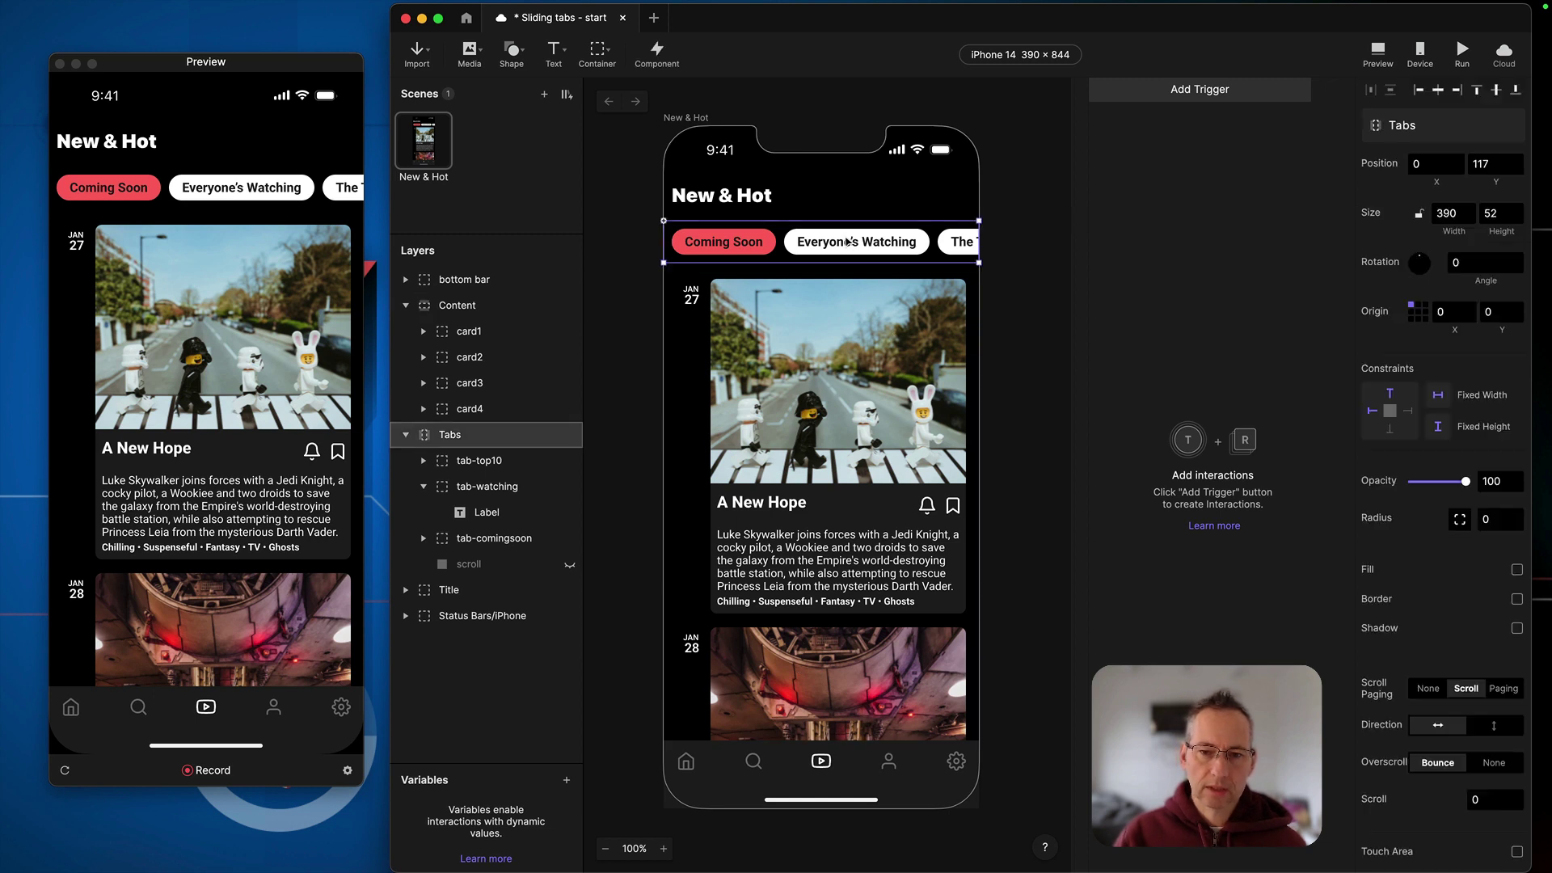
{"action": "left_click", "coordinate": [843, 246]}
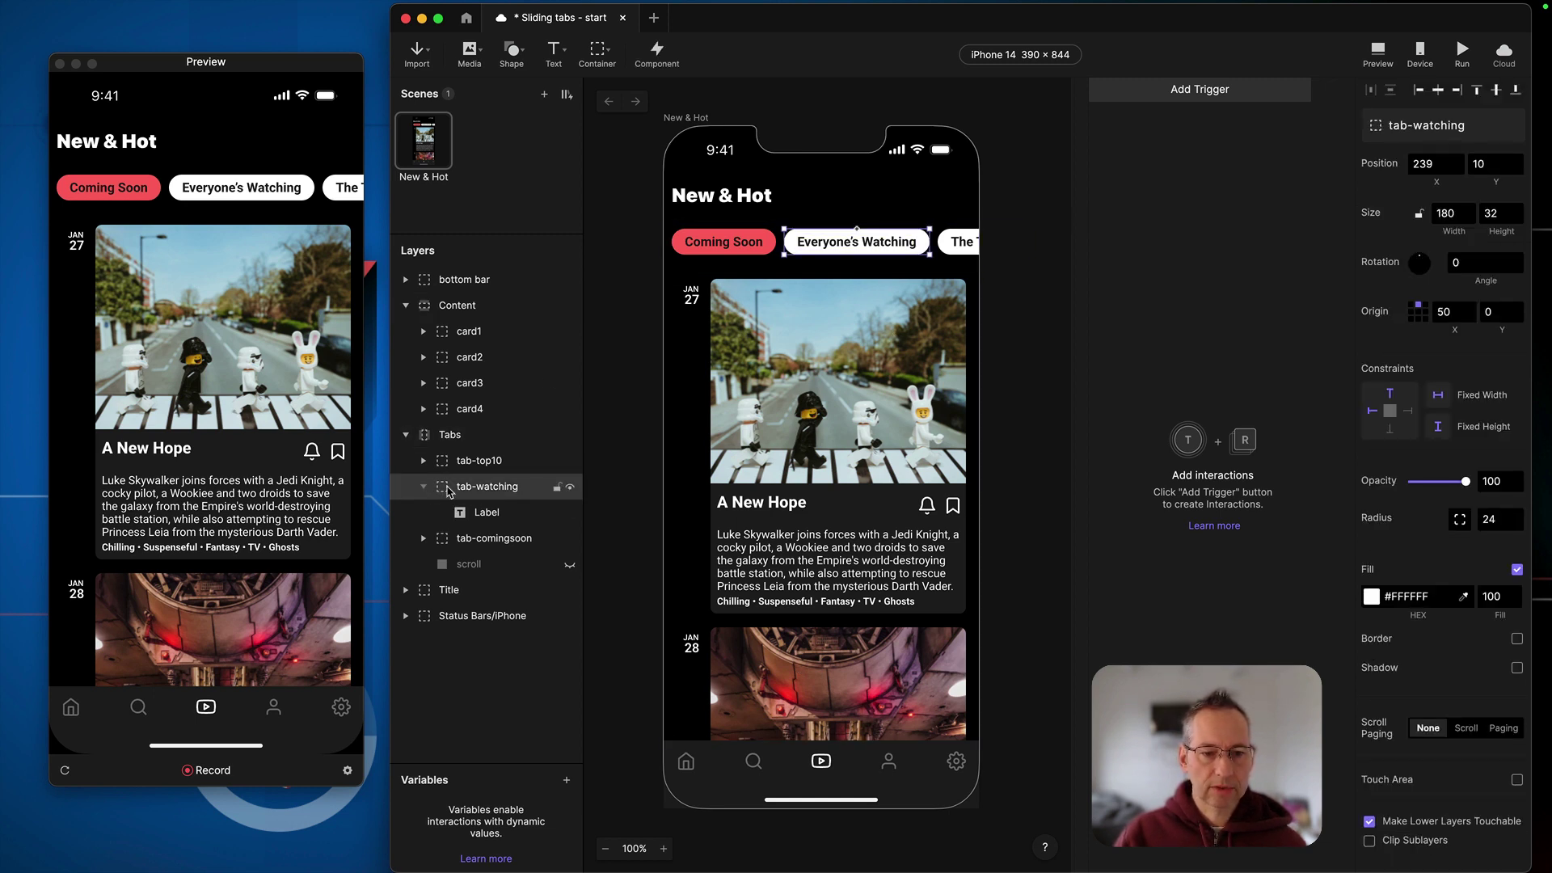
{"action": "left_click", "coordinate": [1148, 101]}
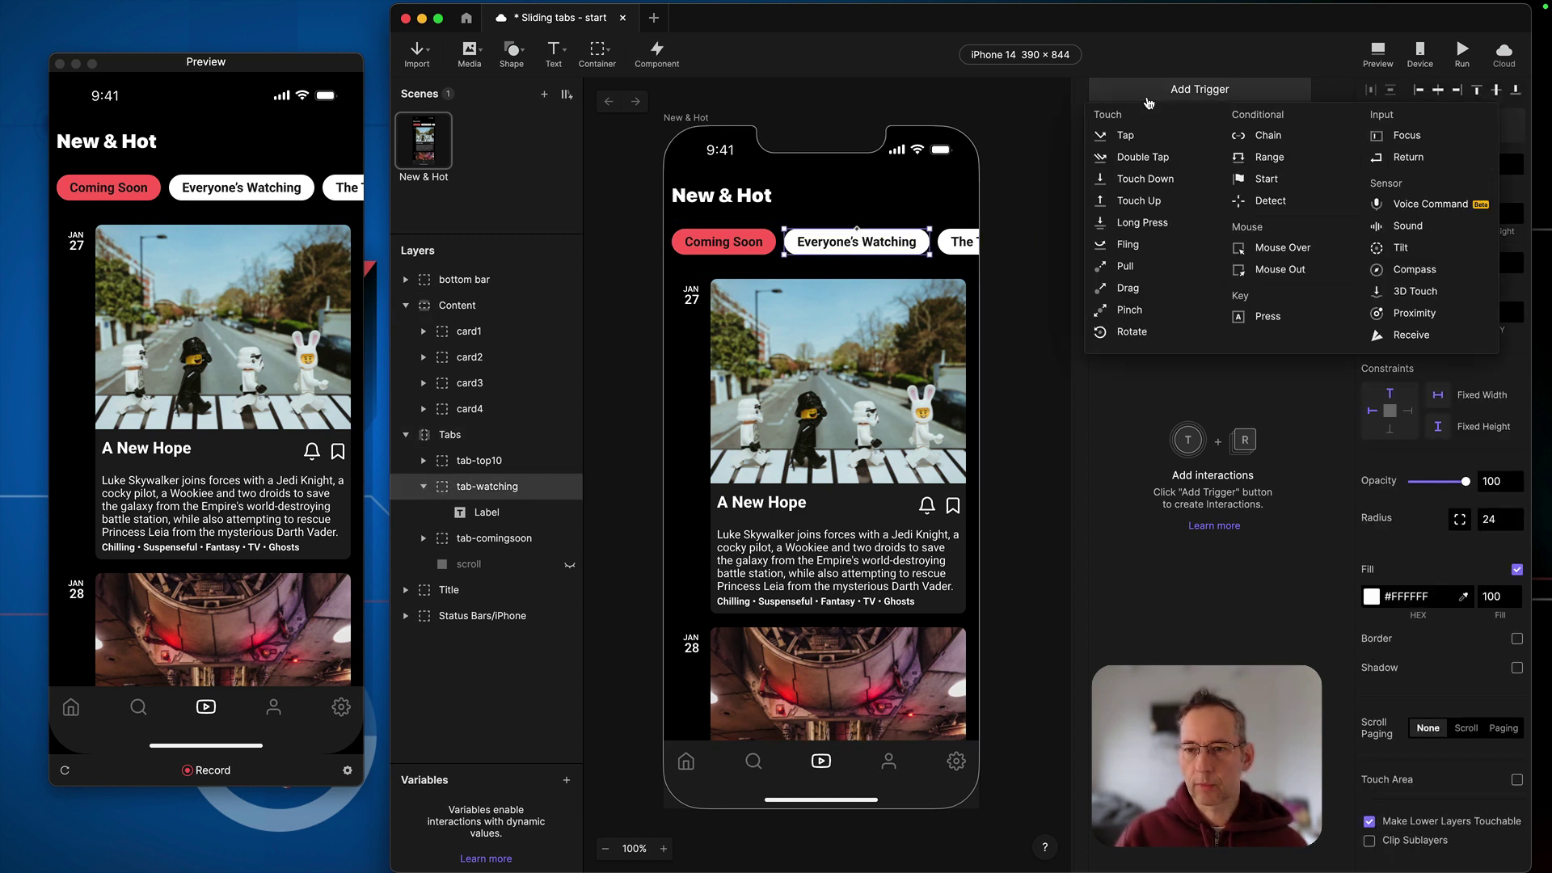
{"action": "left_click", "coordinate": [1115, 143]}
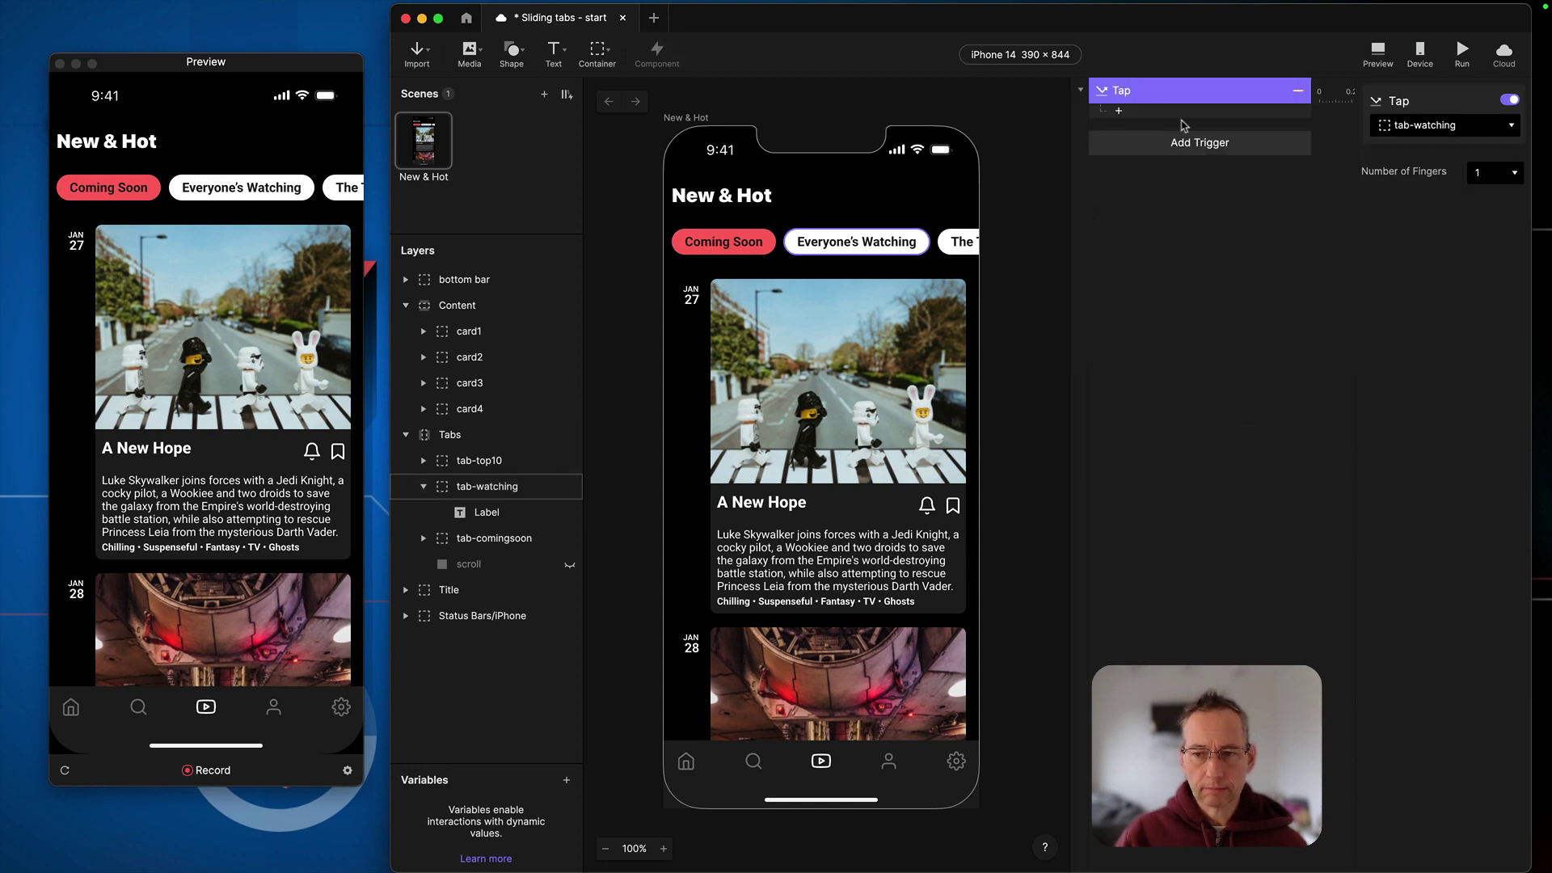
Step: Add a Scroll response to the Tap trigger that scrolls the Tabs container to 59
{"action": "left_click", "coordinate": [1119, 112]}
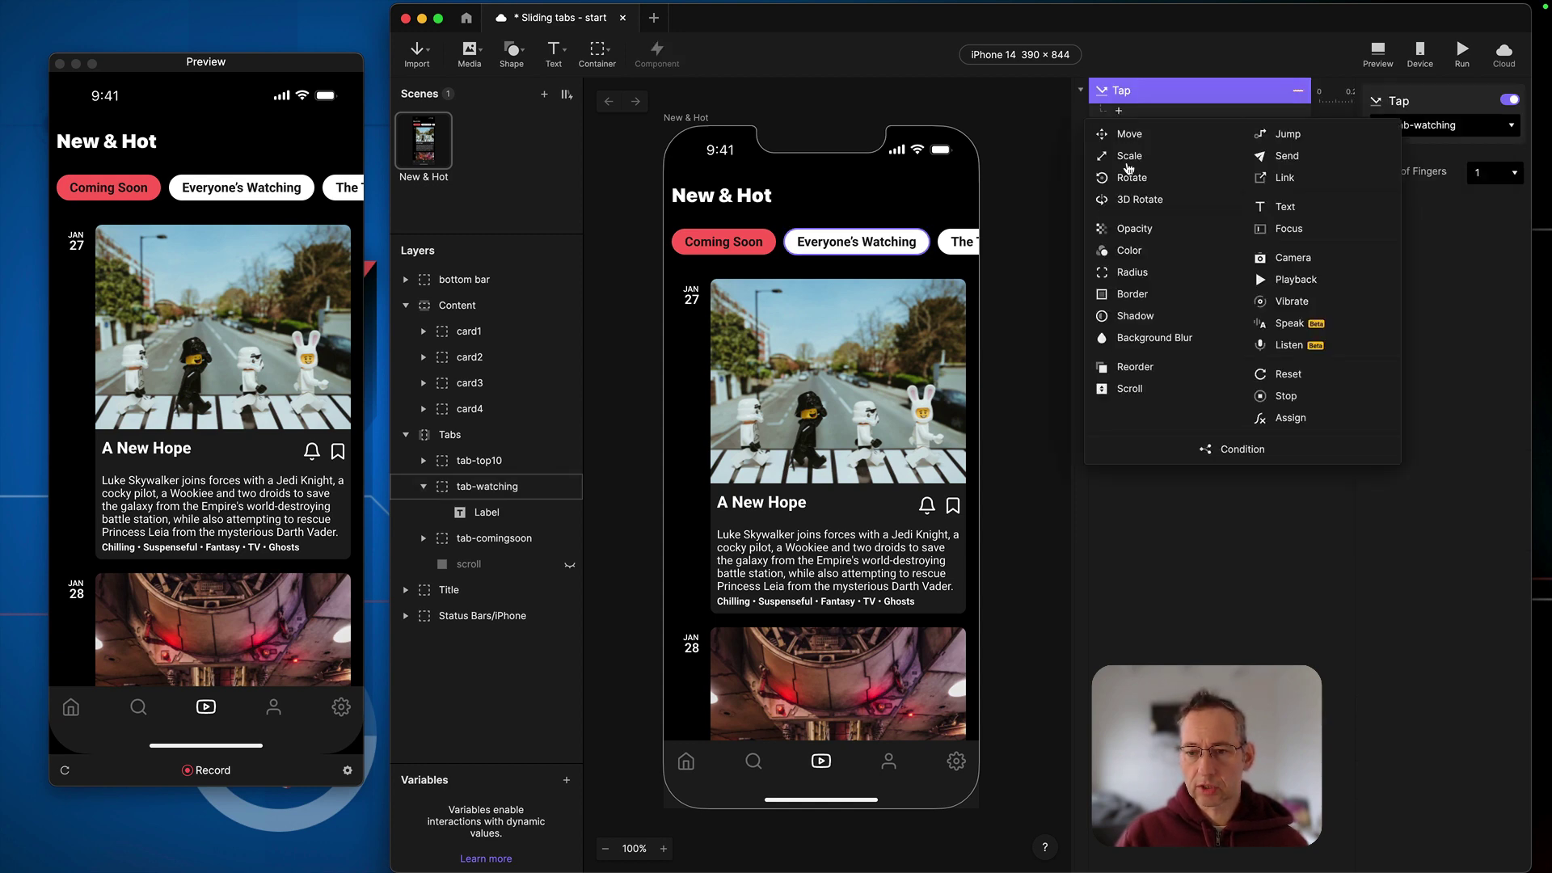
{"action": "left_click", "coordinate": [1119, 390]}
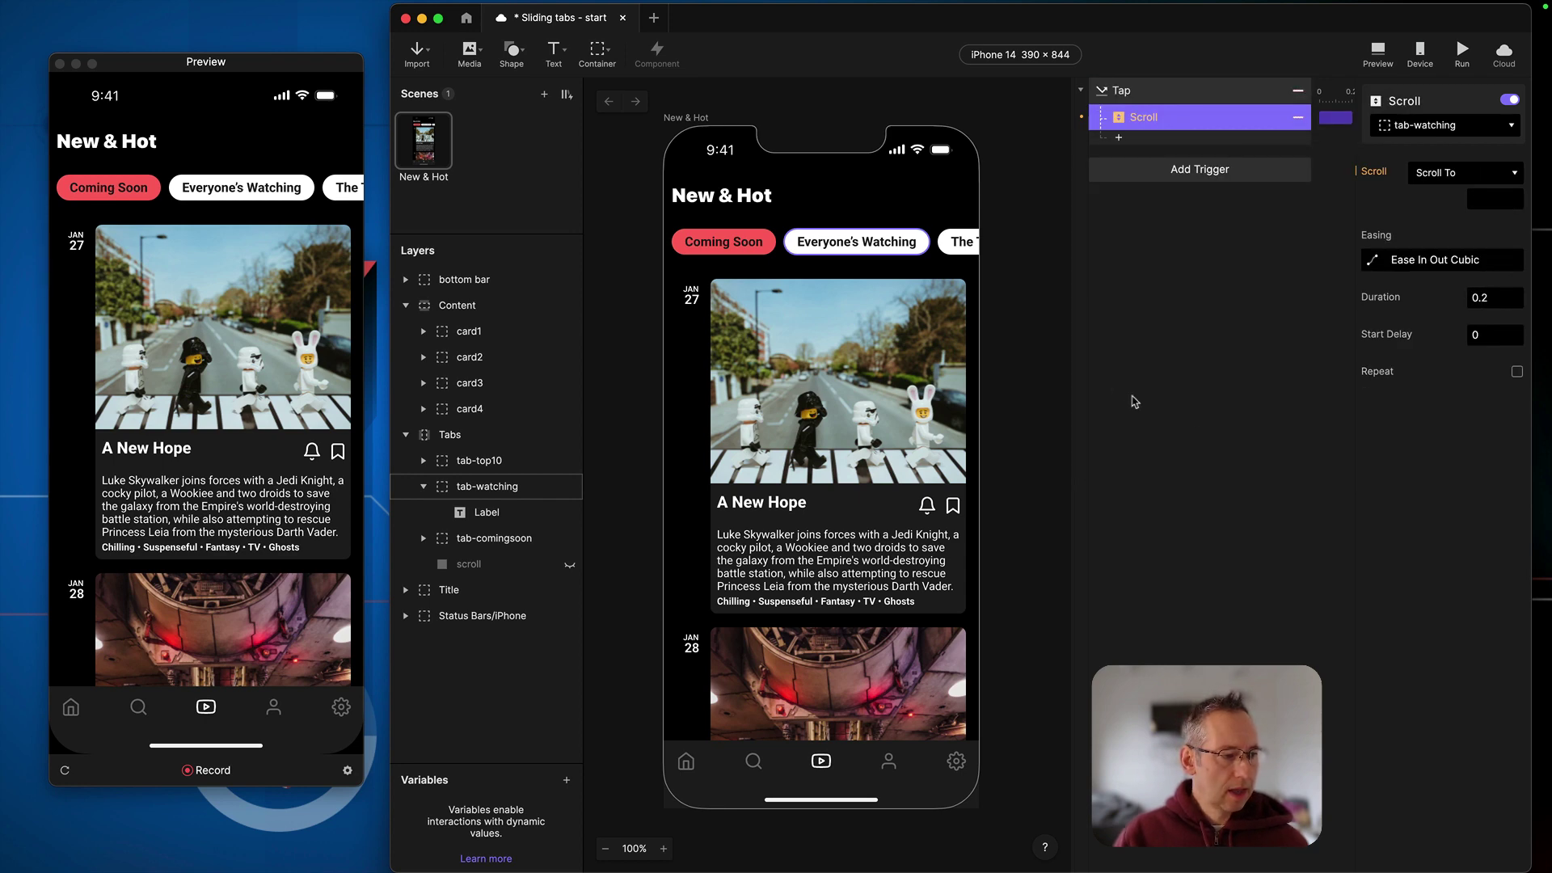
{"action": "left_click", "coordinate": [1424, 128]}
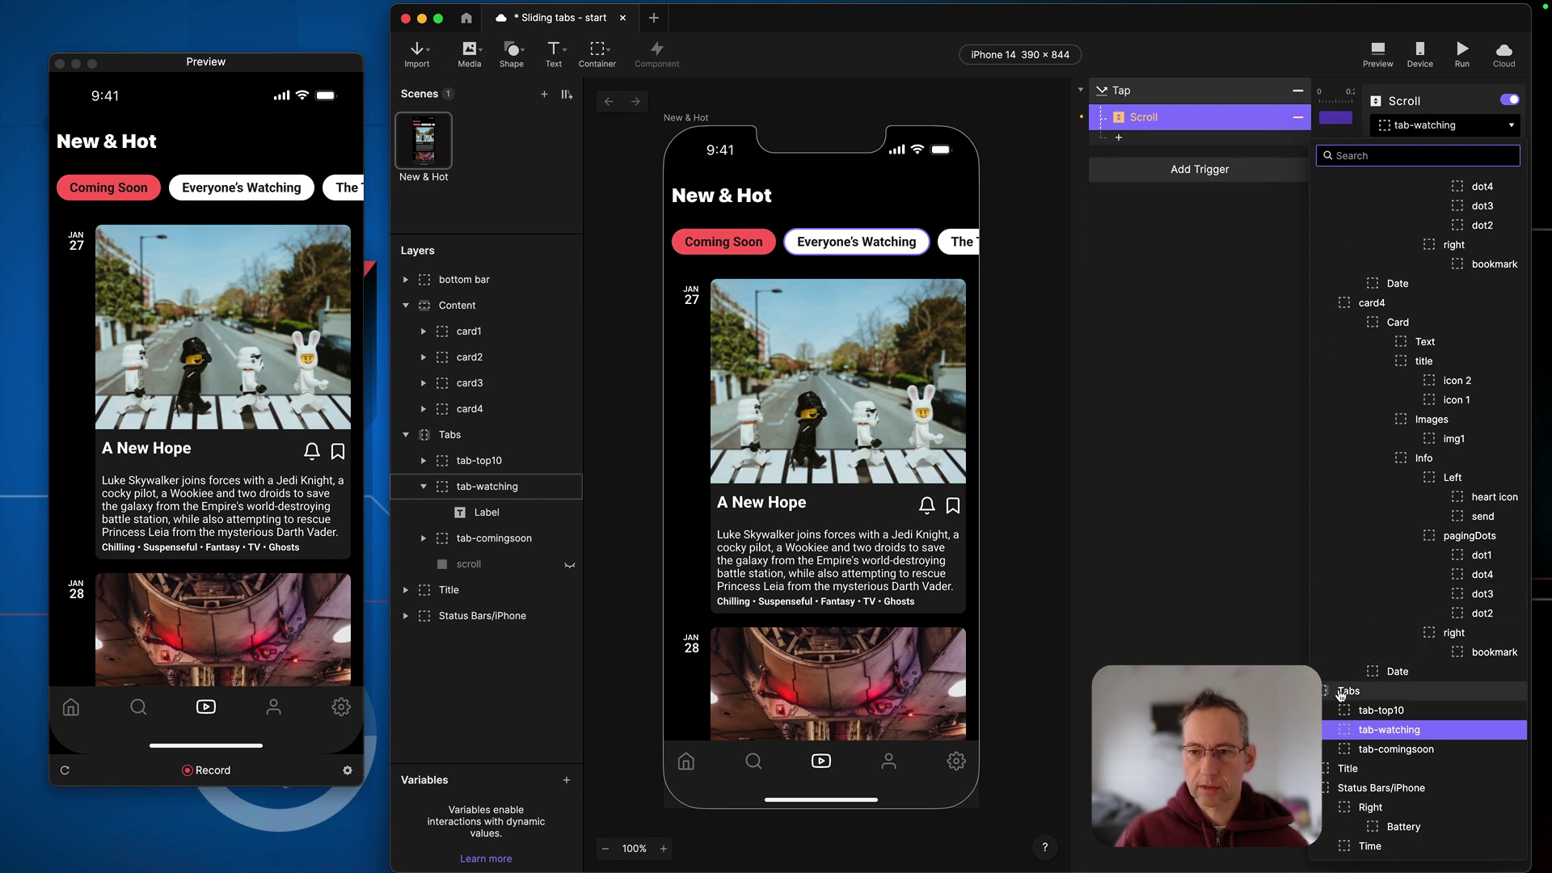
{"action": "left_click", "coordinate": [1346, 690]}
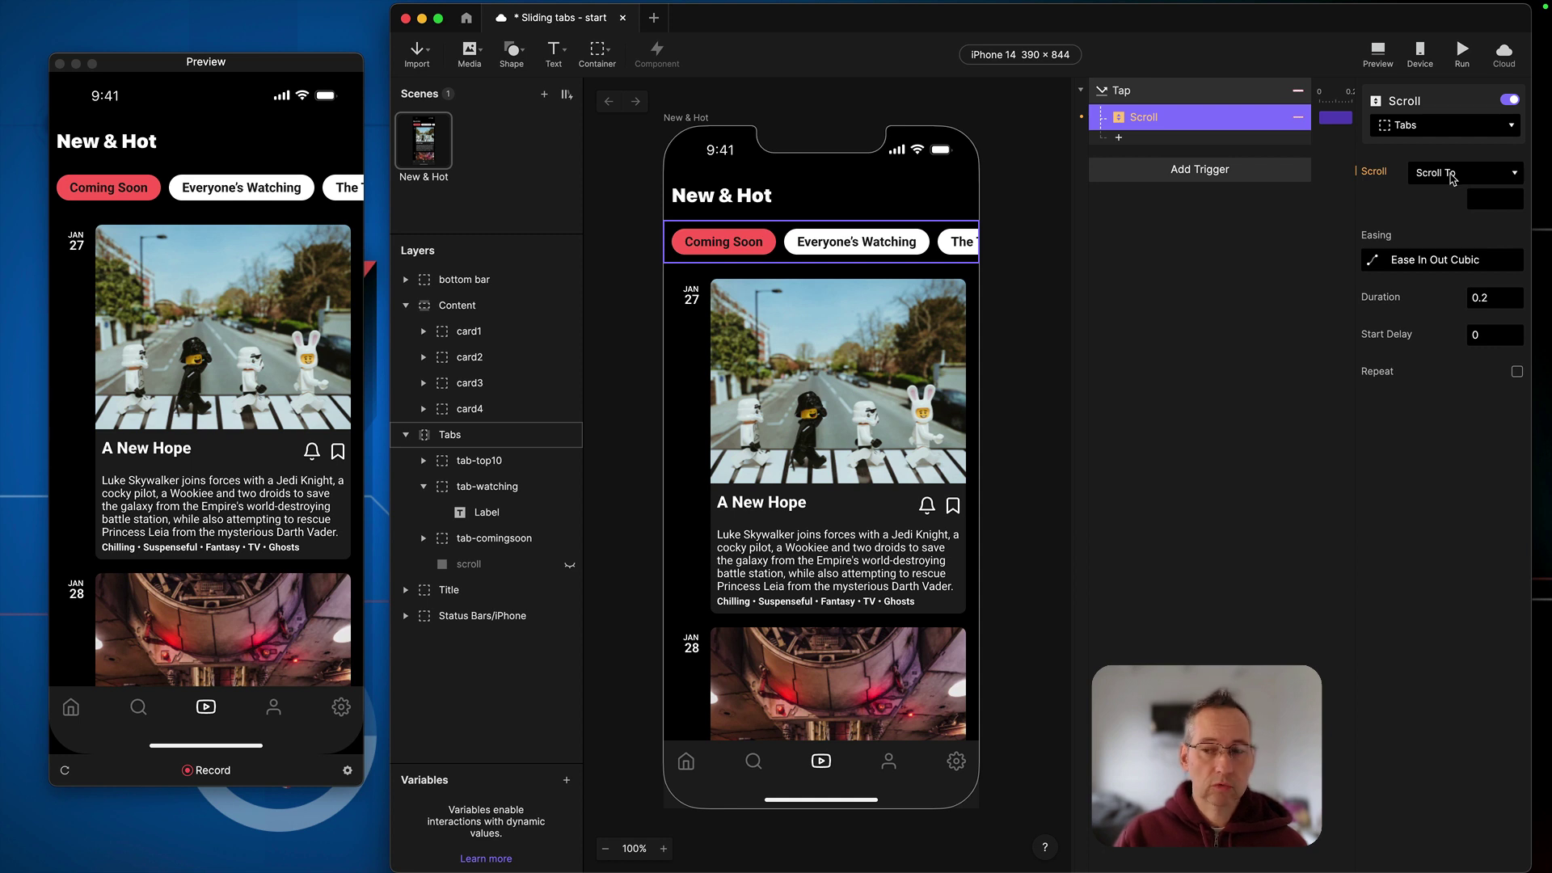
{"action": "left_click", "coordinate": [1482, 199]}
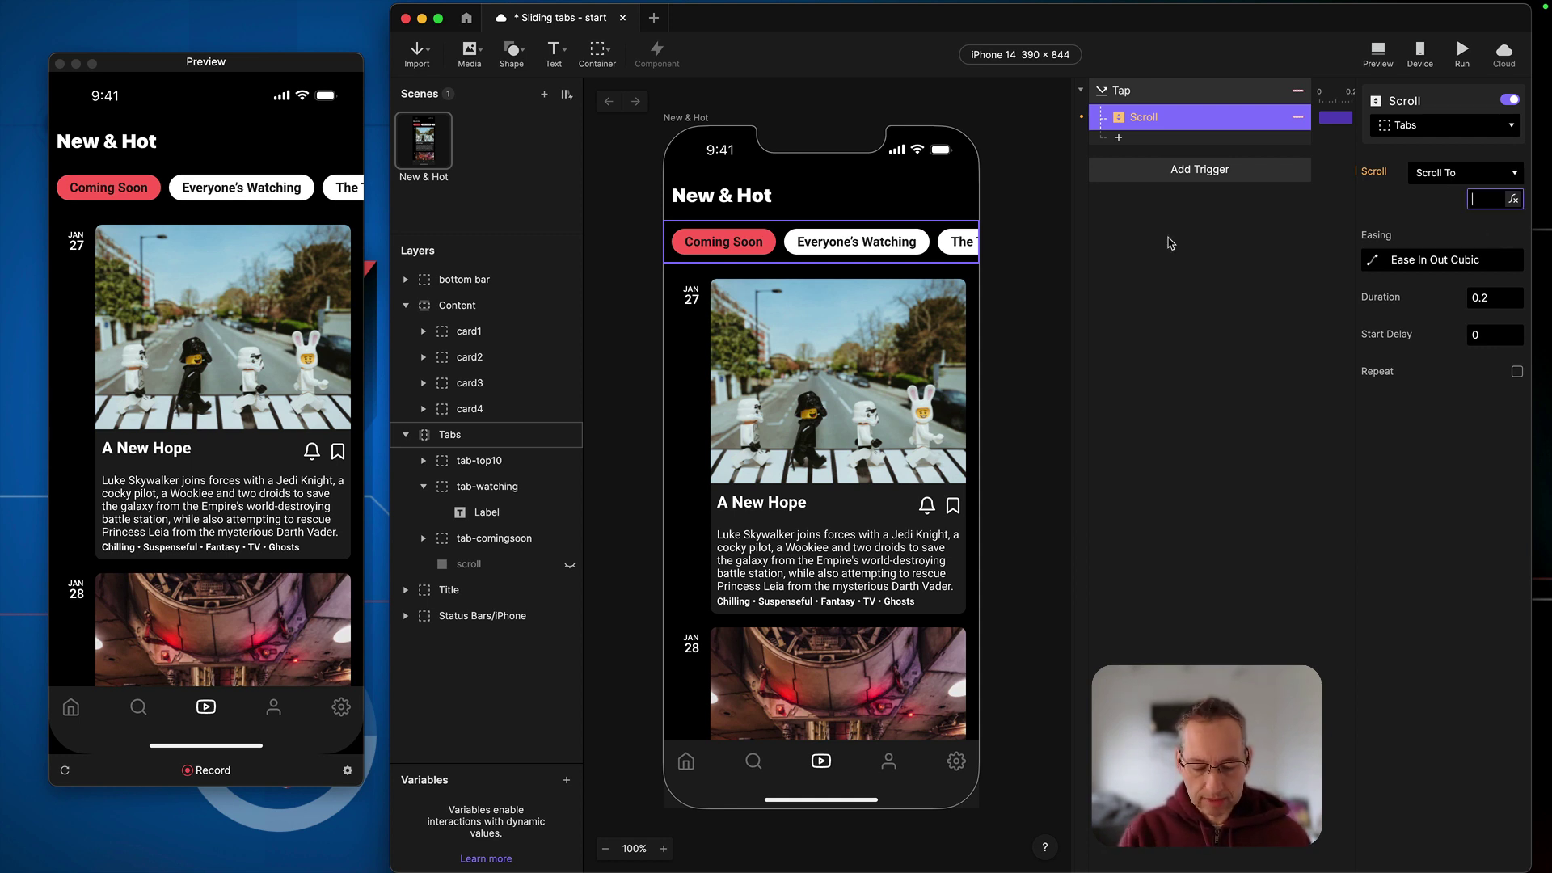
{"action": "type", "text": "59"}
{"action": "key", "text": "Return"}
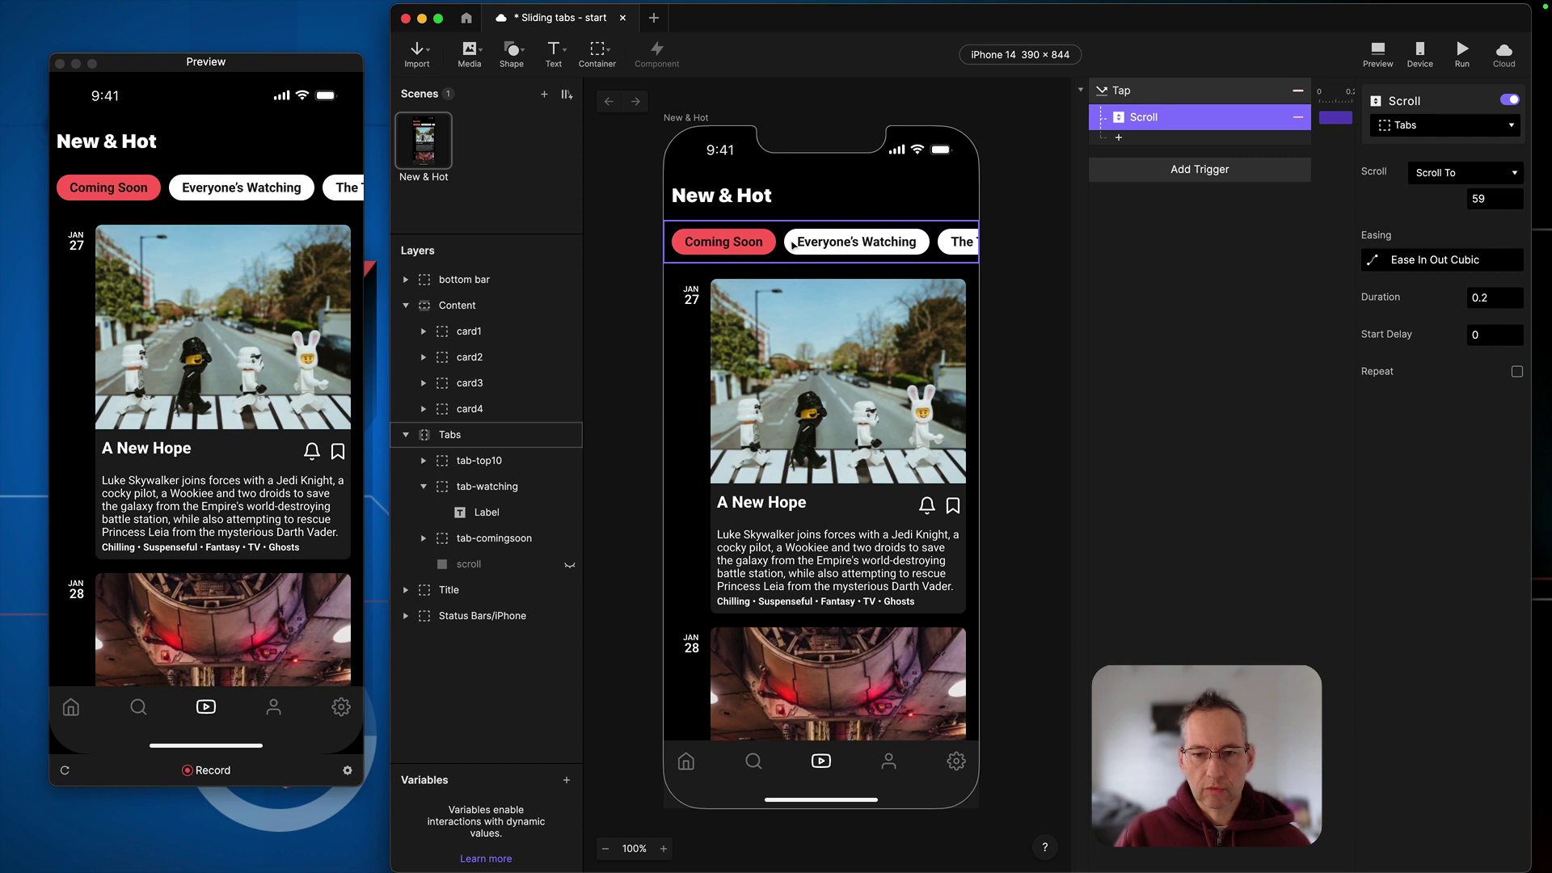
Step: Try a scroll offset of 59 on the Tabs container, then reset the offset to 0
{"action": "left_click", "coordinate": [820, 241]}
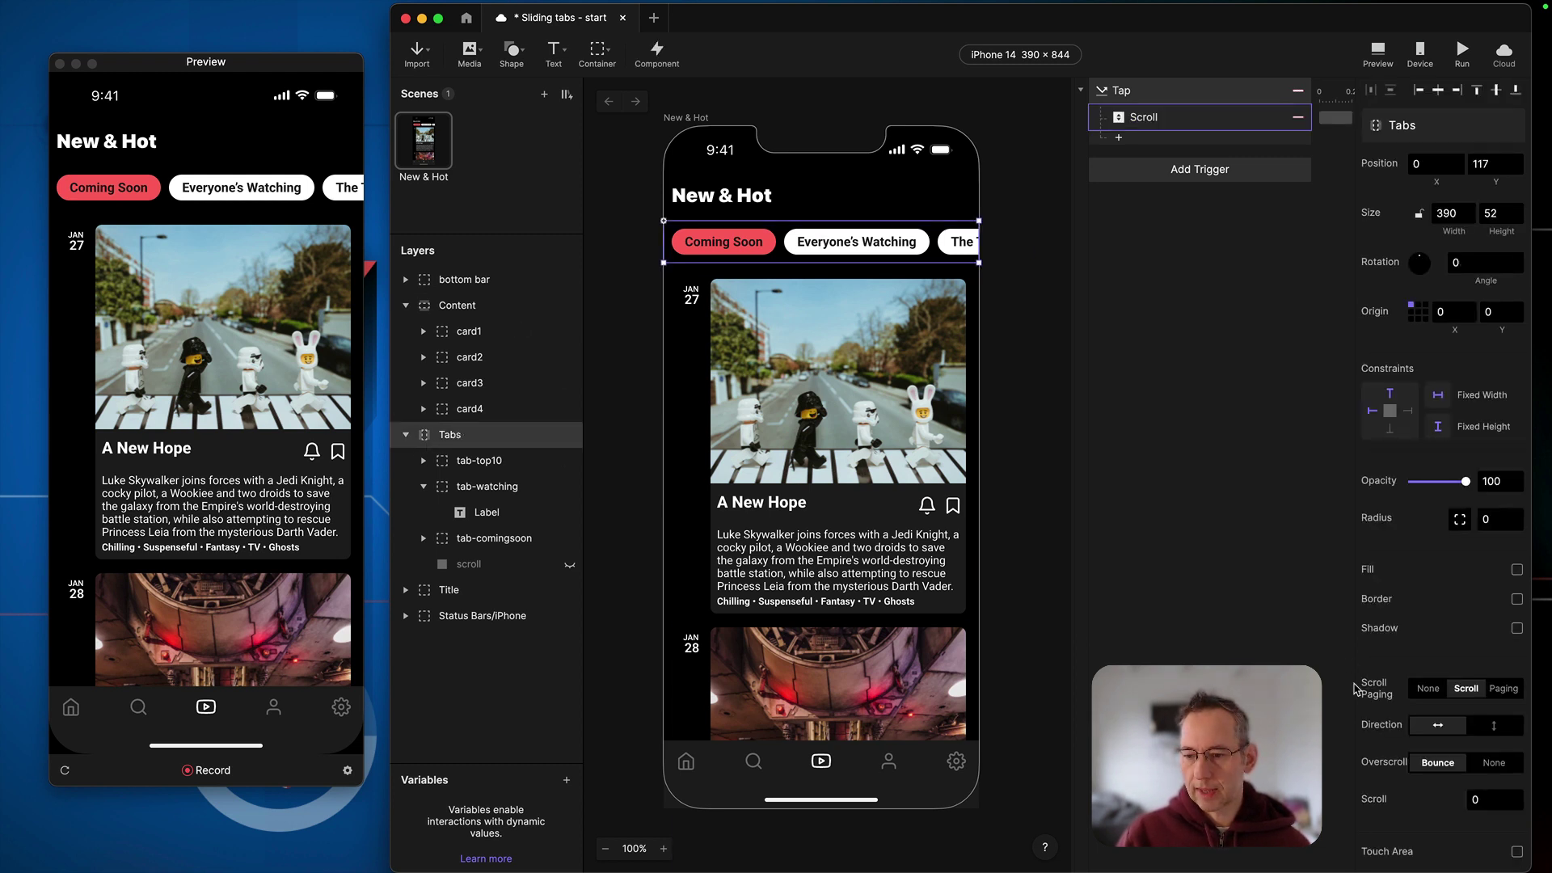
{"action": "left_click", "coordinate": [1484, 799]}
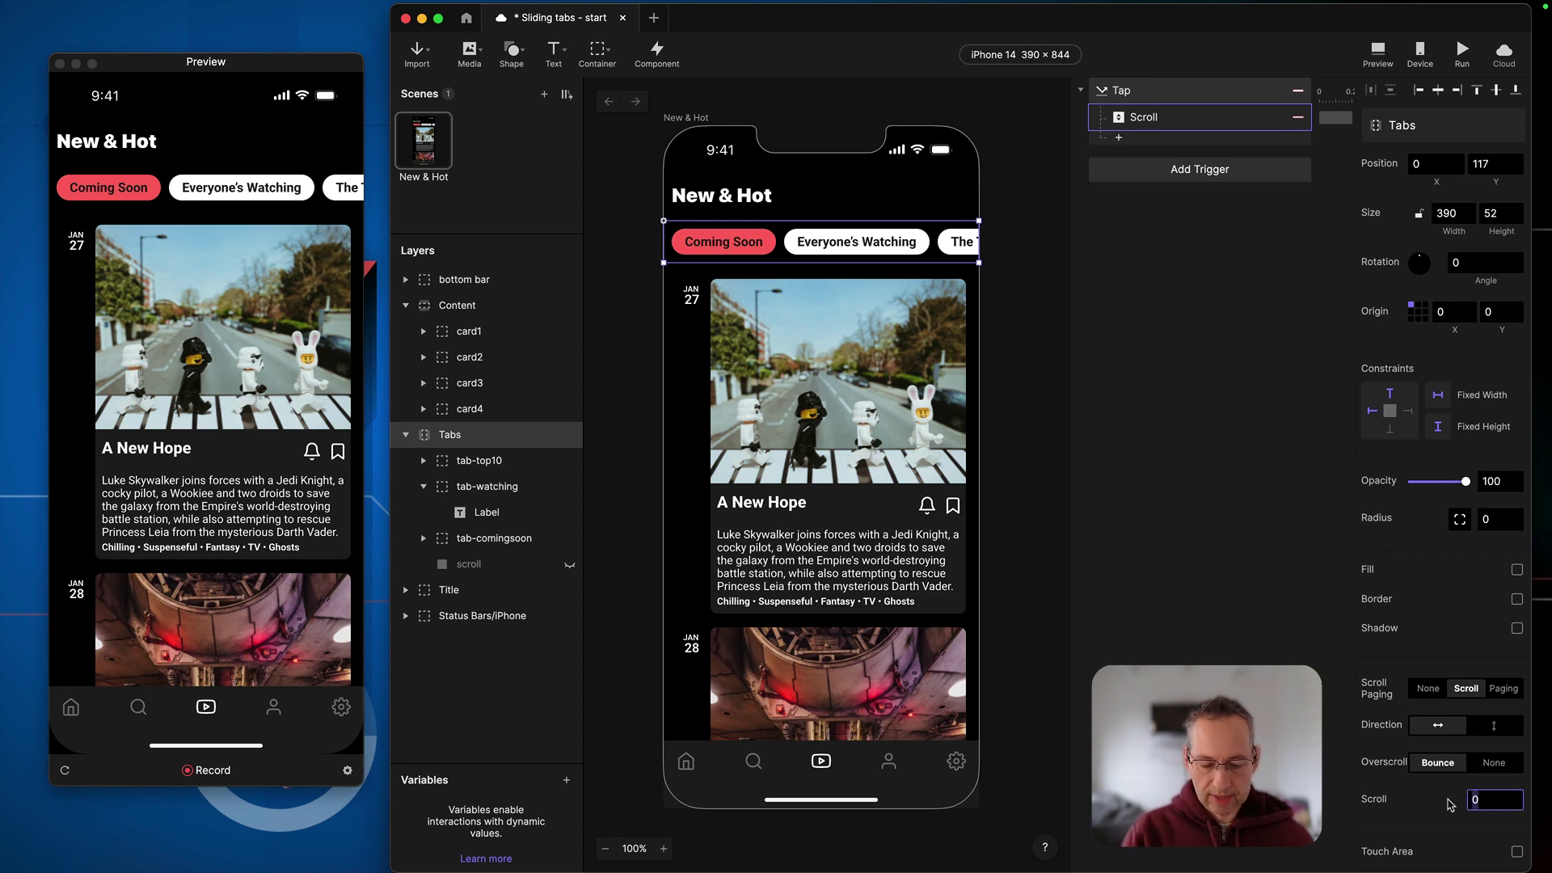
{"action": "key", "text": "Return"}
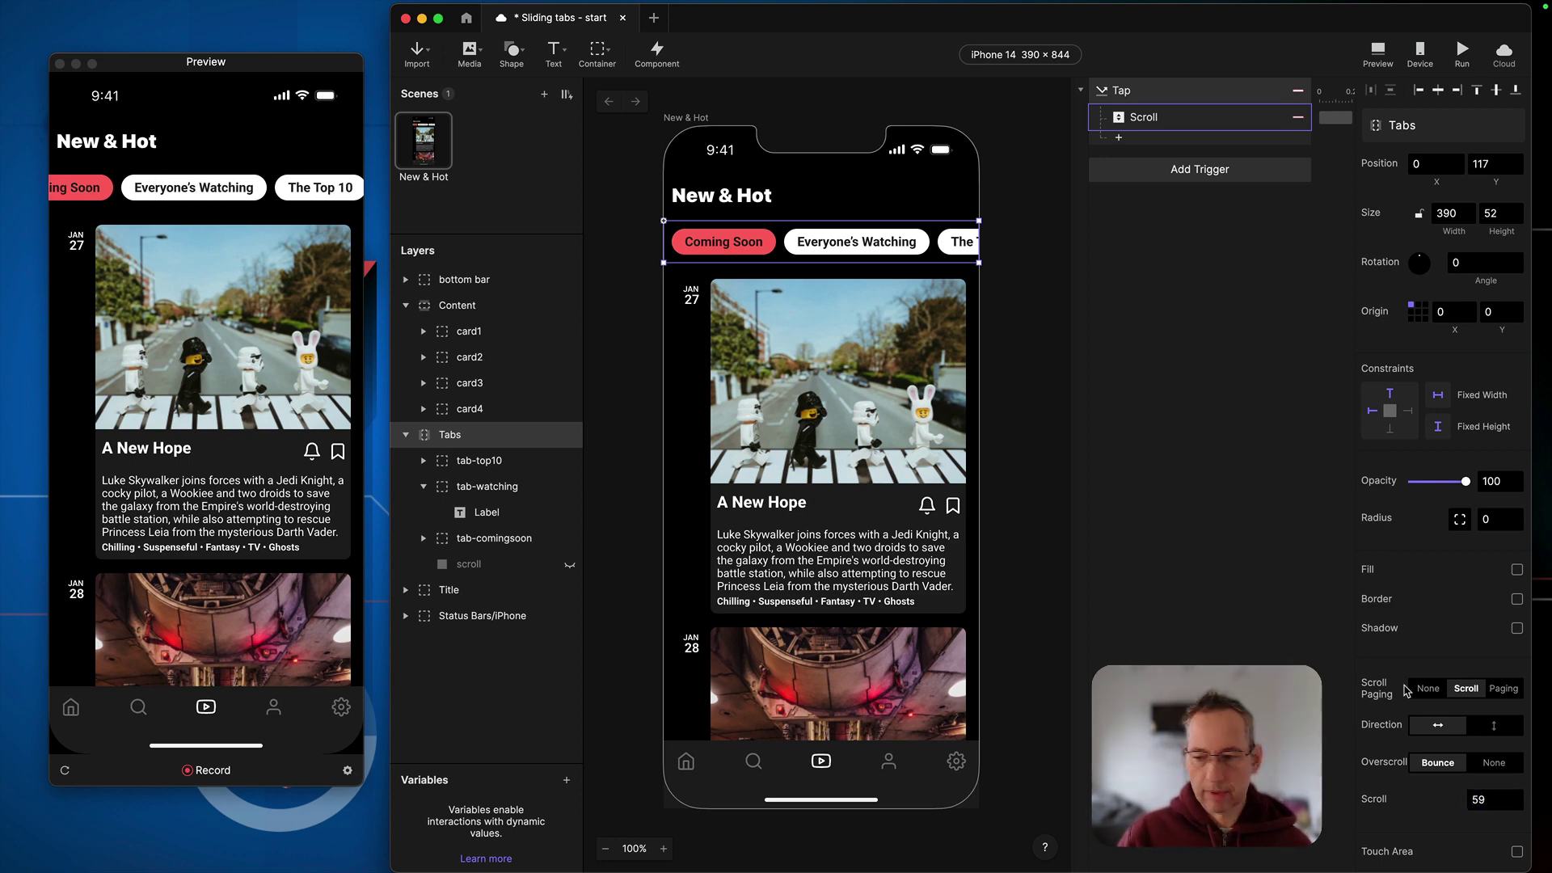
{"action": "left_click", "coordinate": [1491, 799]}
{"action": "type", "text": "0"}
{"action": "key", "text": "Return"}
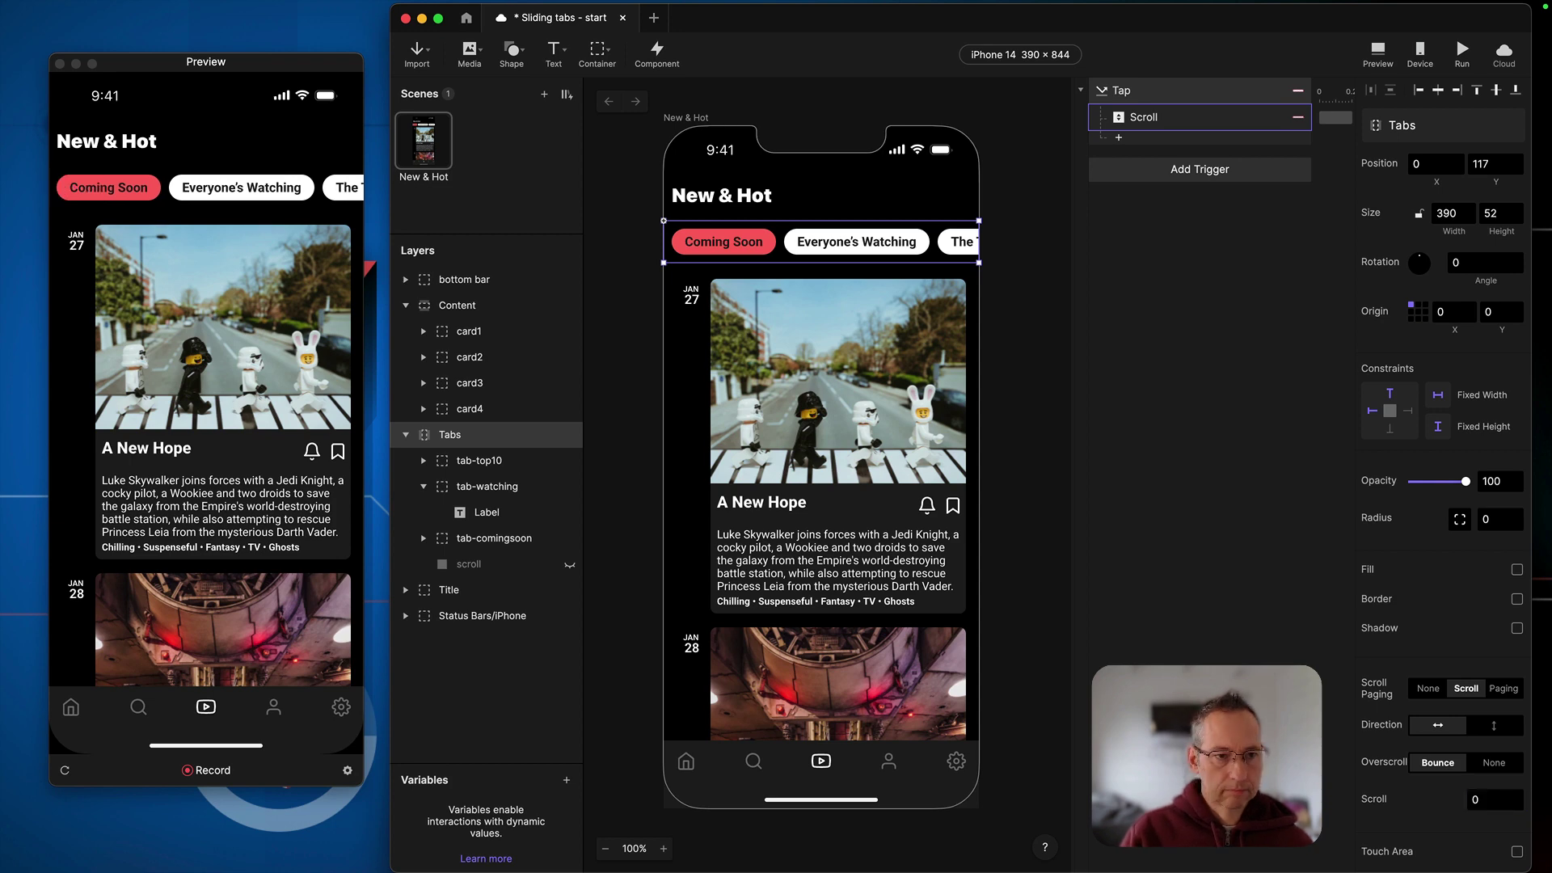
Step: Add a Color response to the tab-watching Tap trigger and make tab-watching its target layer
{"action": "left_click", "coordinate": [1139, 118]}
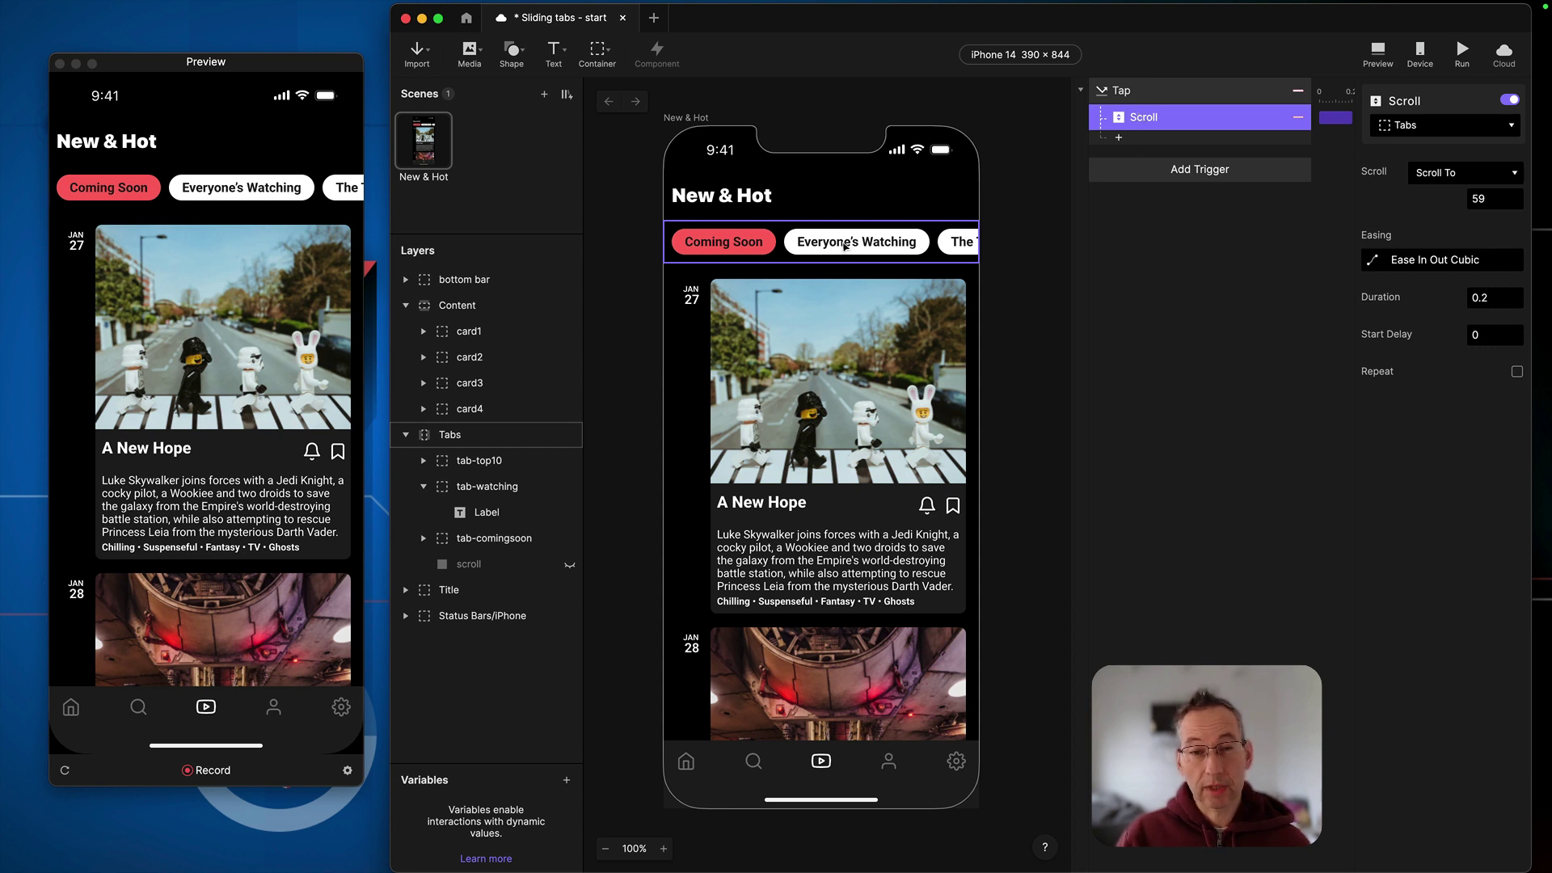
{"action": "left_click", "coordinate": [1122, 138]}
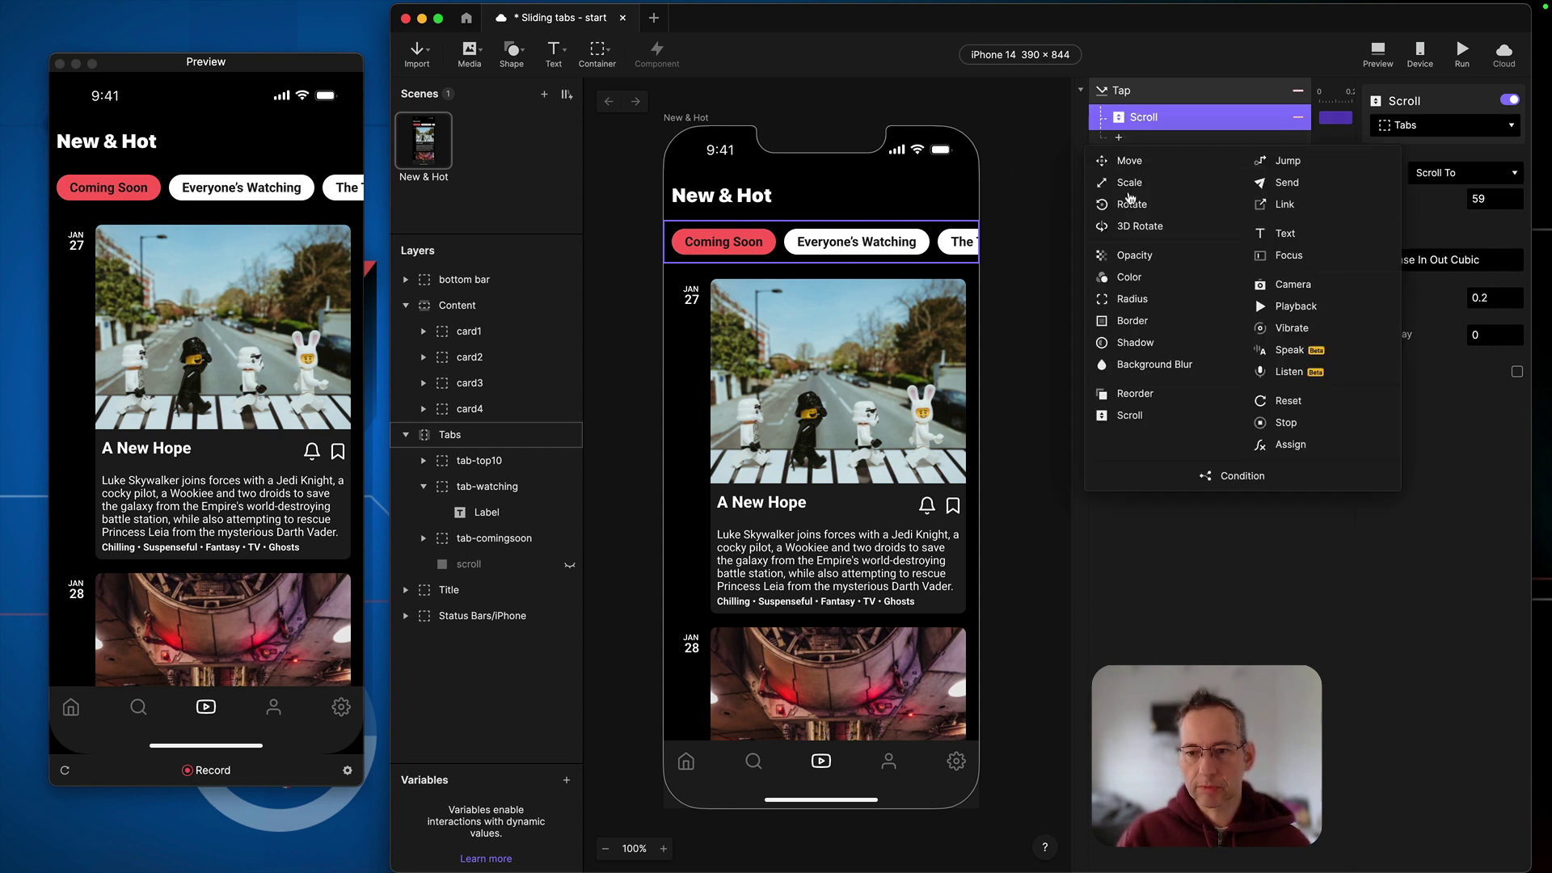
{"action": "left_click", "coordinate": [1153, 278]}
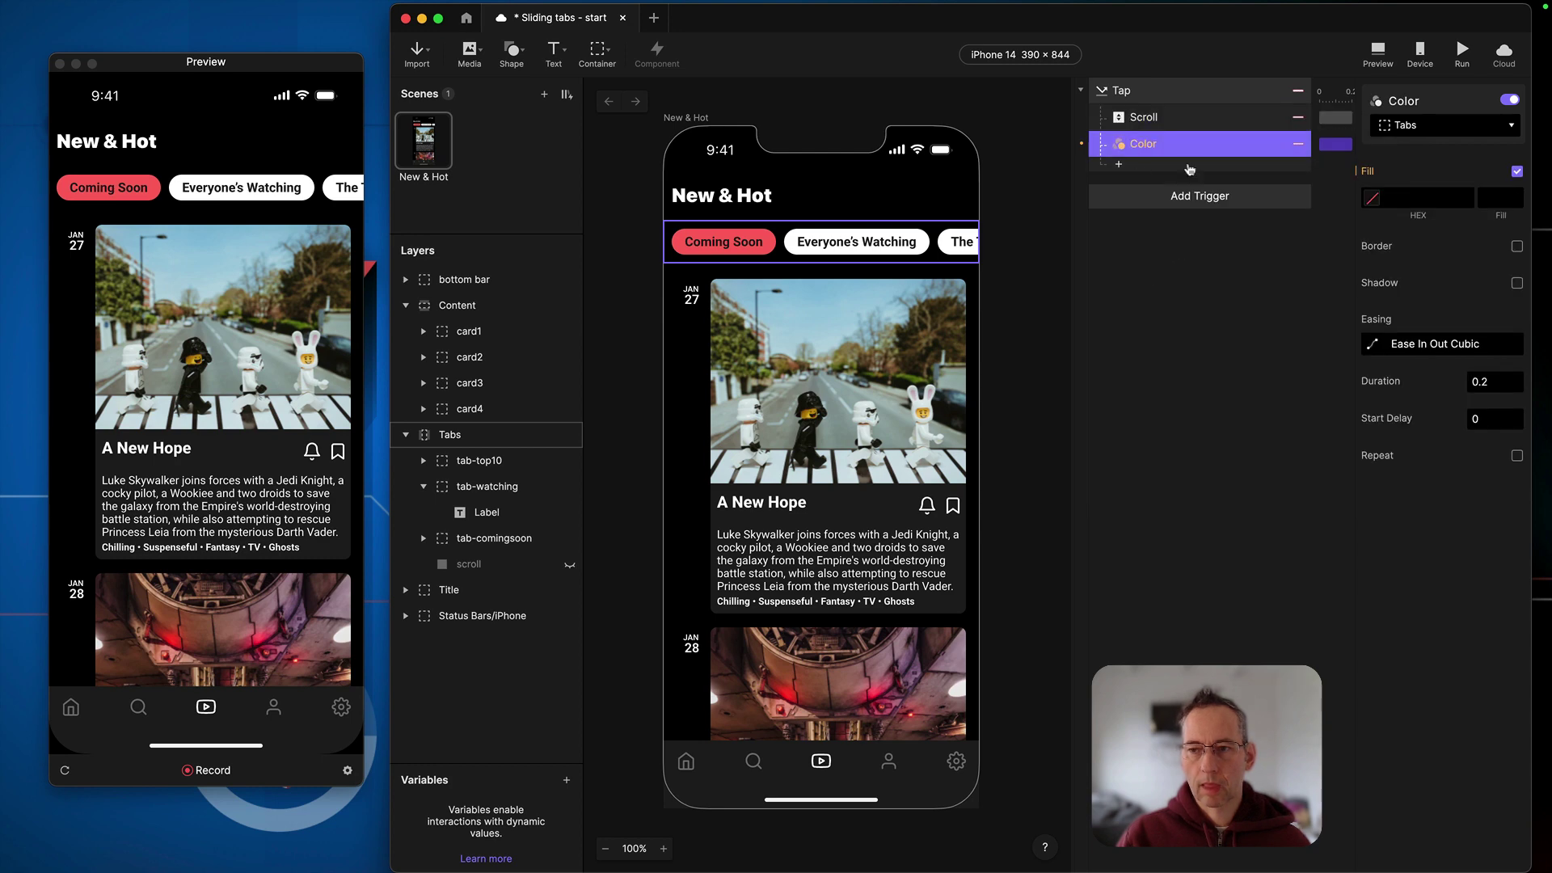
{"action": "left_click", "coordinate": [835, 250]}
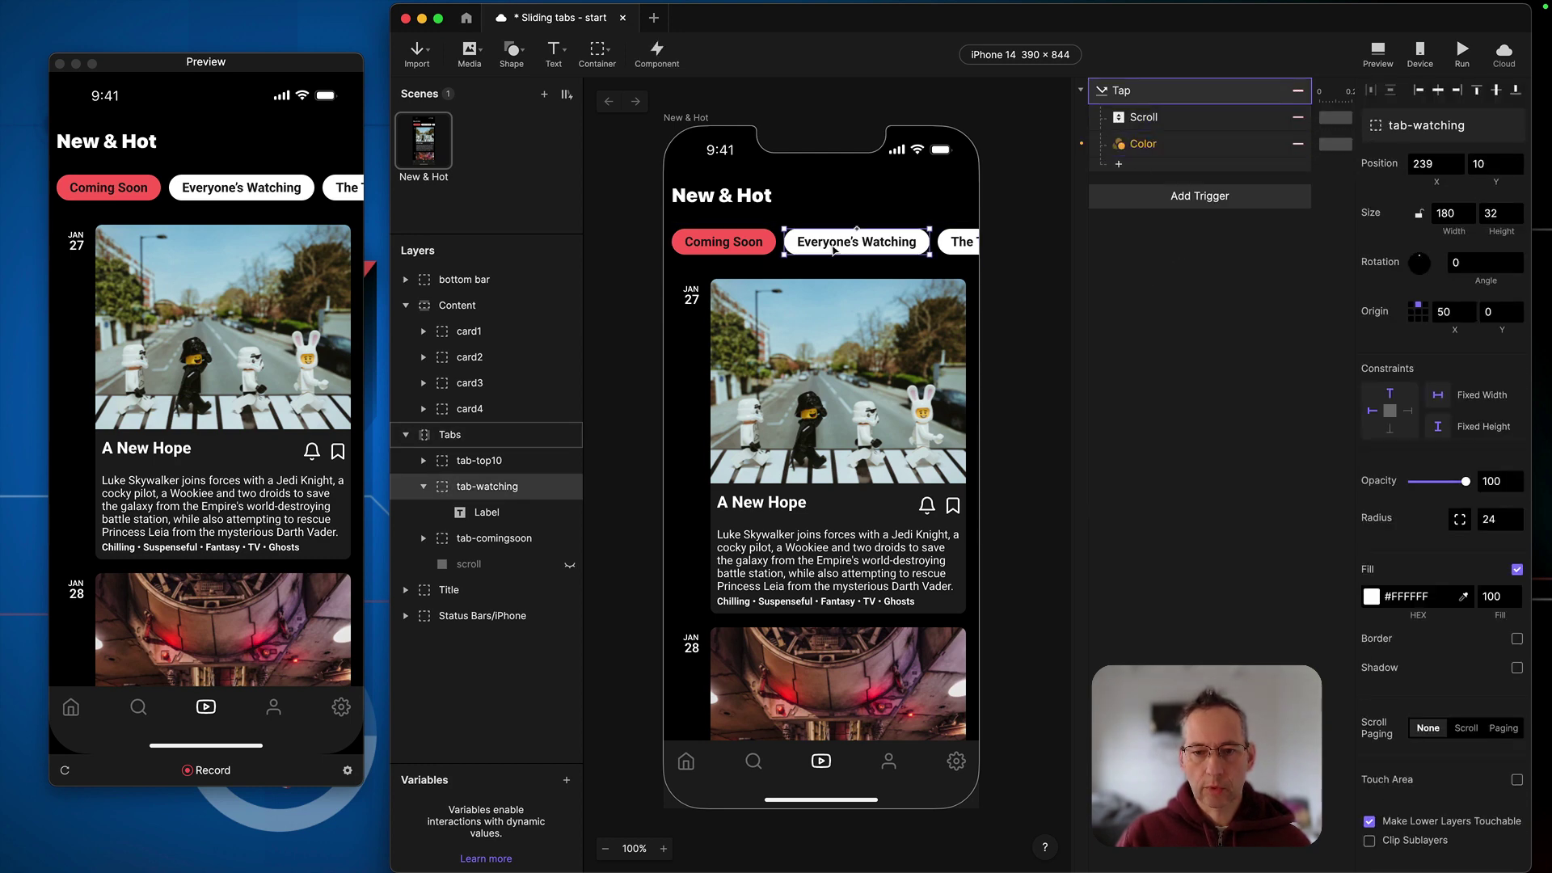
{"action": "left_click", "coordinate": [1220, 150]}
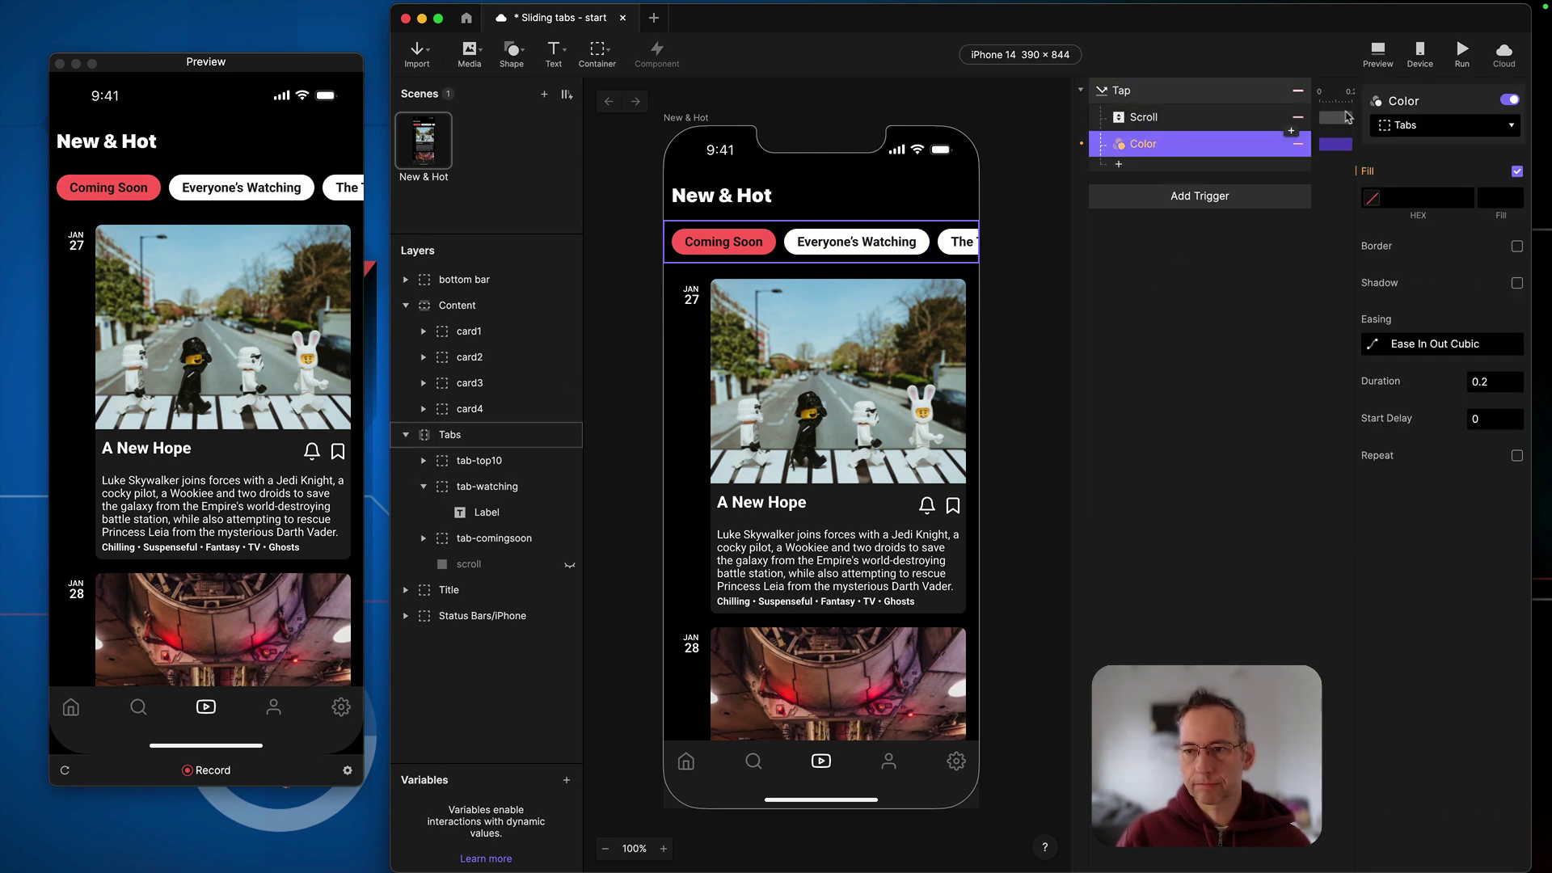
{"action": "left_click", "coordinate": [1446, 125]}
{"action": "type", "text": "r"}
{"action": "key", "text": "BackSpace"}
{"action": "type", "text": "tab"}
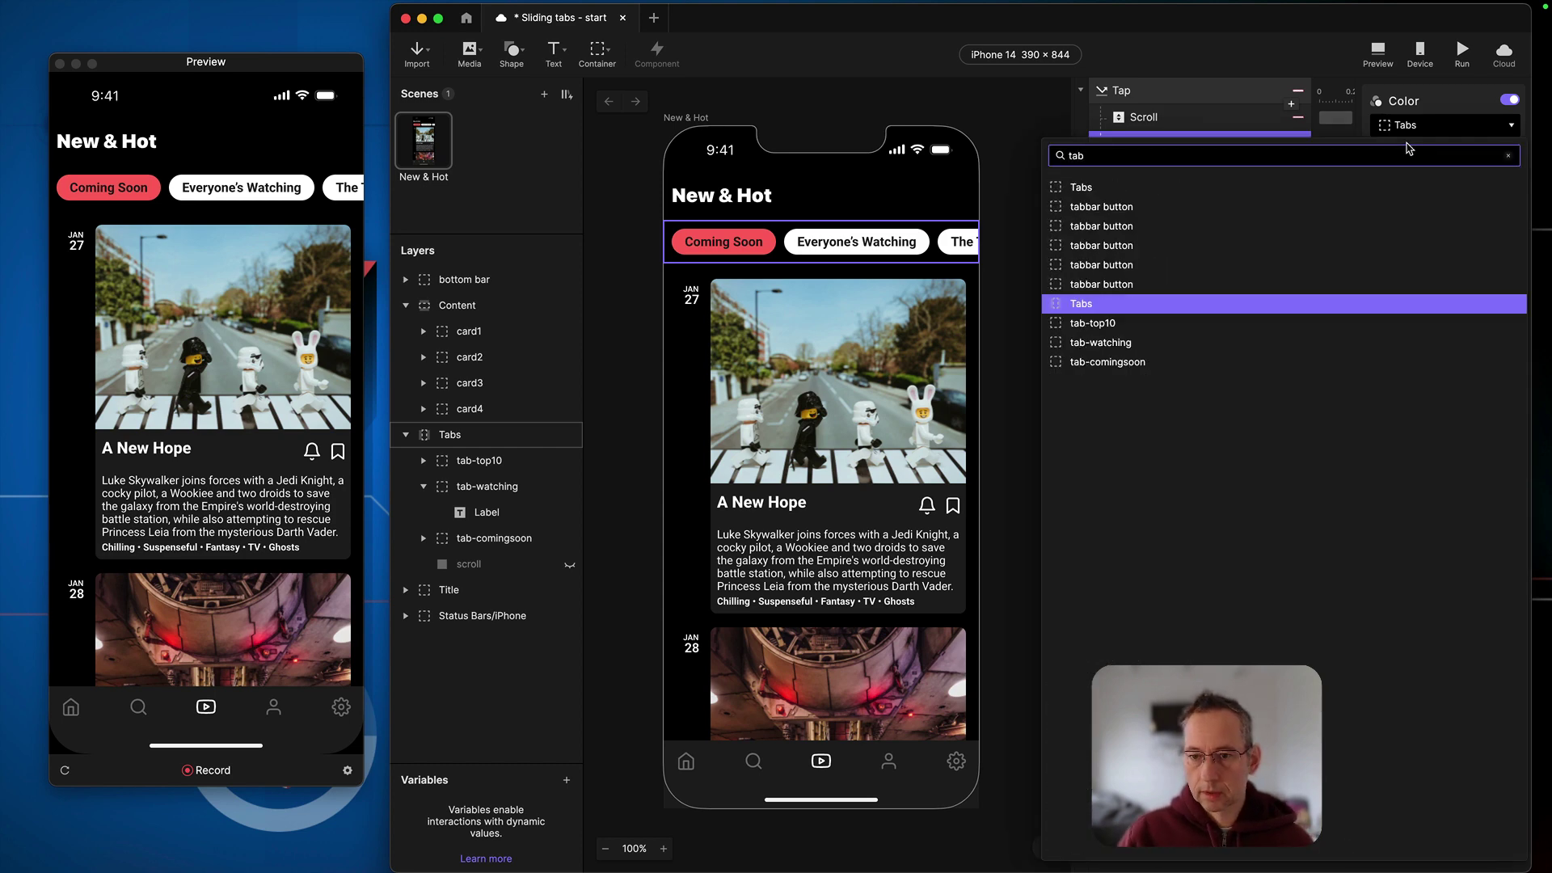
{"action": "left_click", "coordinate": [1131, 342]}
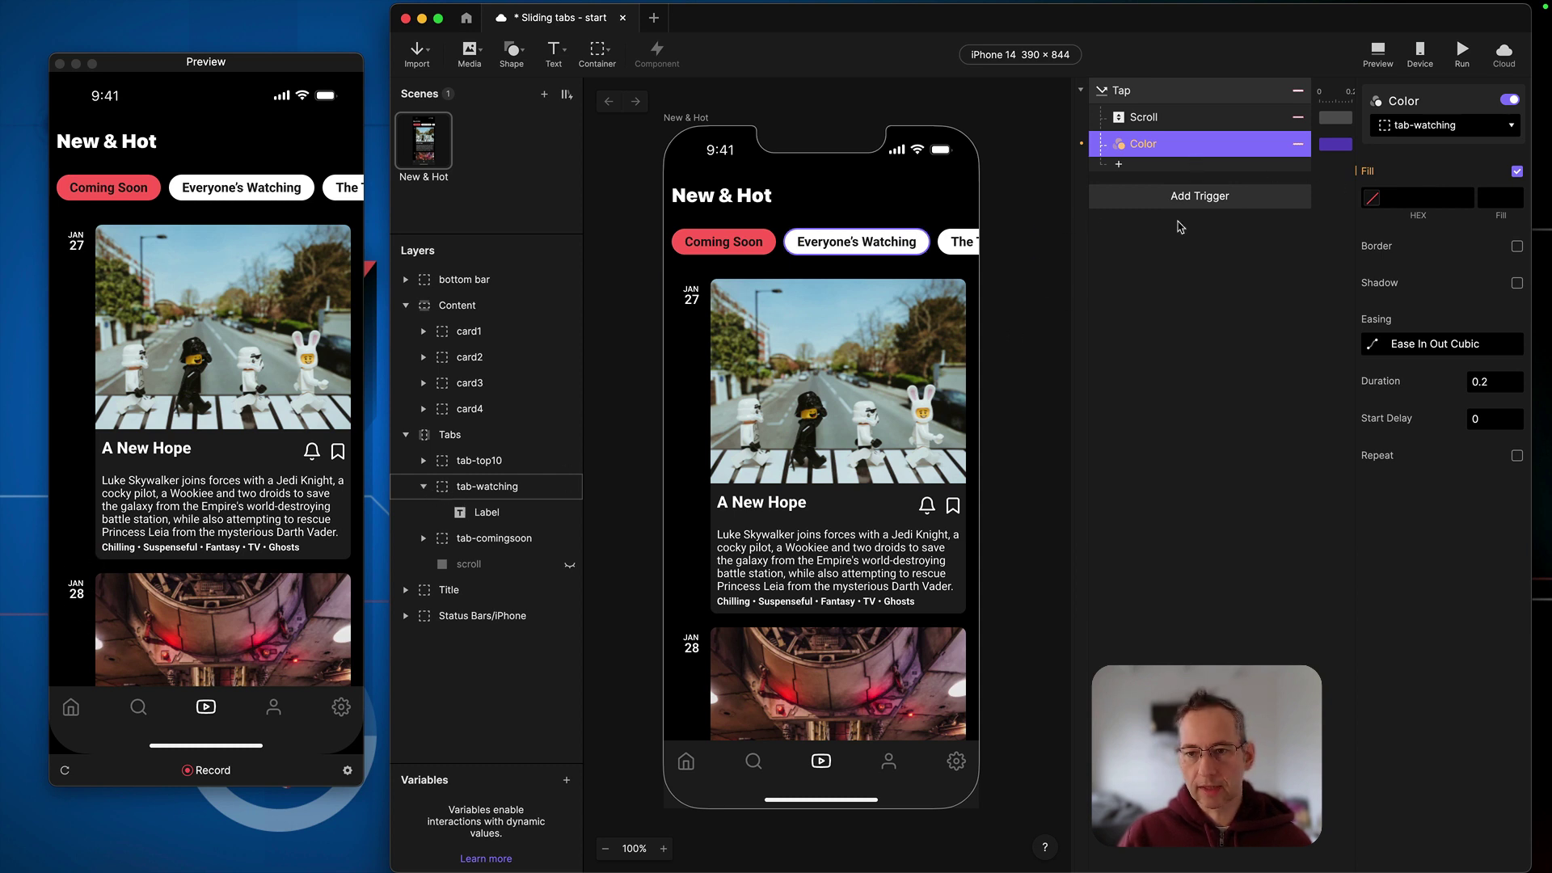
Step: Set the fill of the tab-watching Color response to #FF6661
{"action": "left_click", "coordinate": [446, 490]}
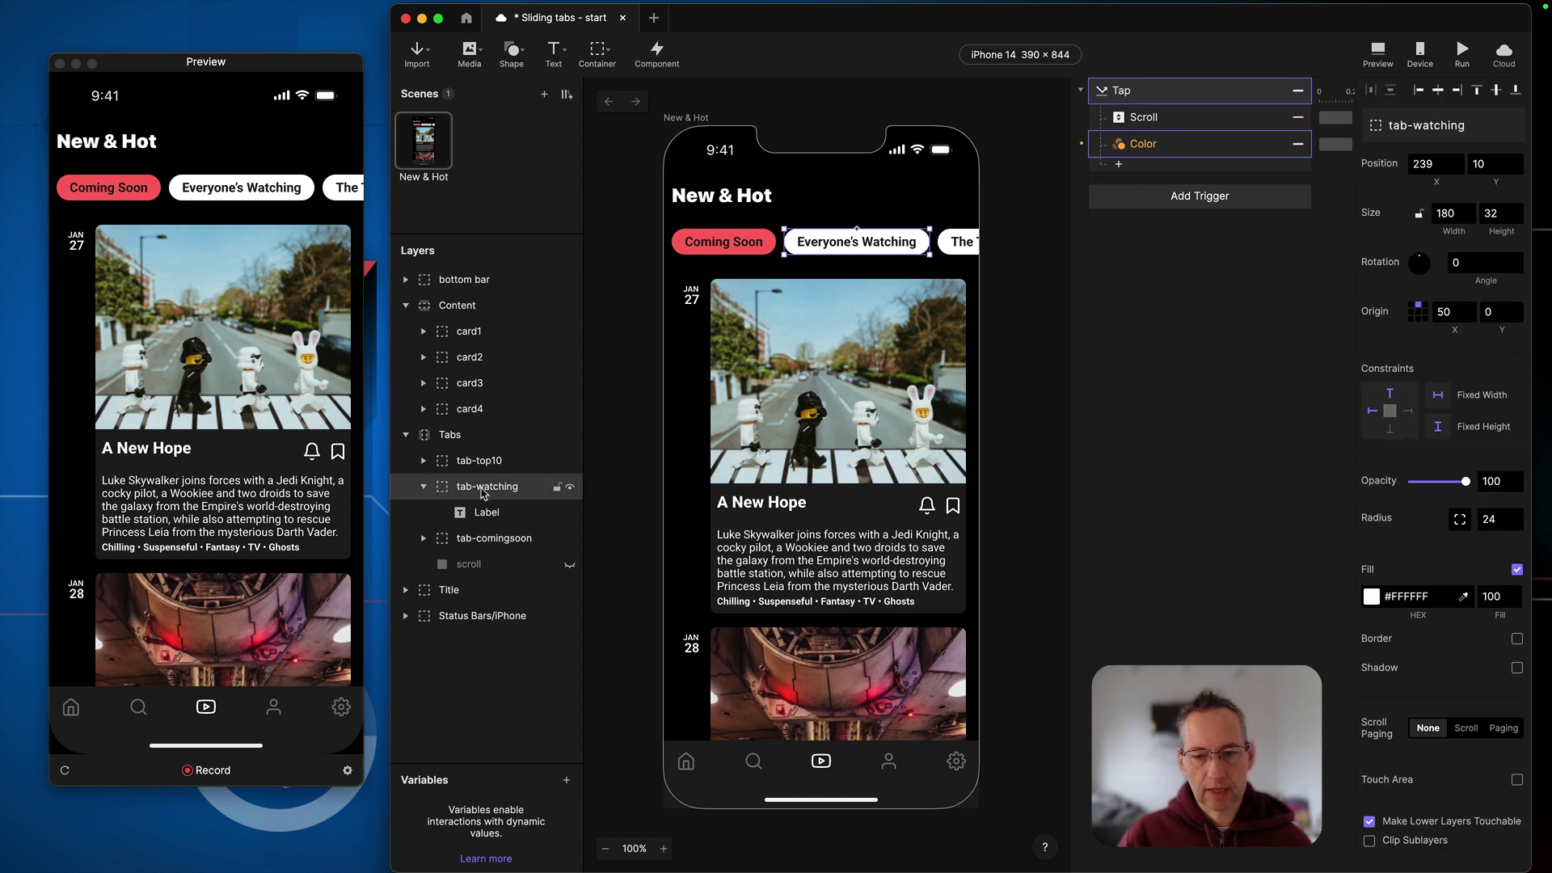
{"action": "left_click", "coordinate": [1169, 149]}
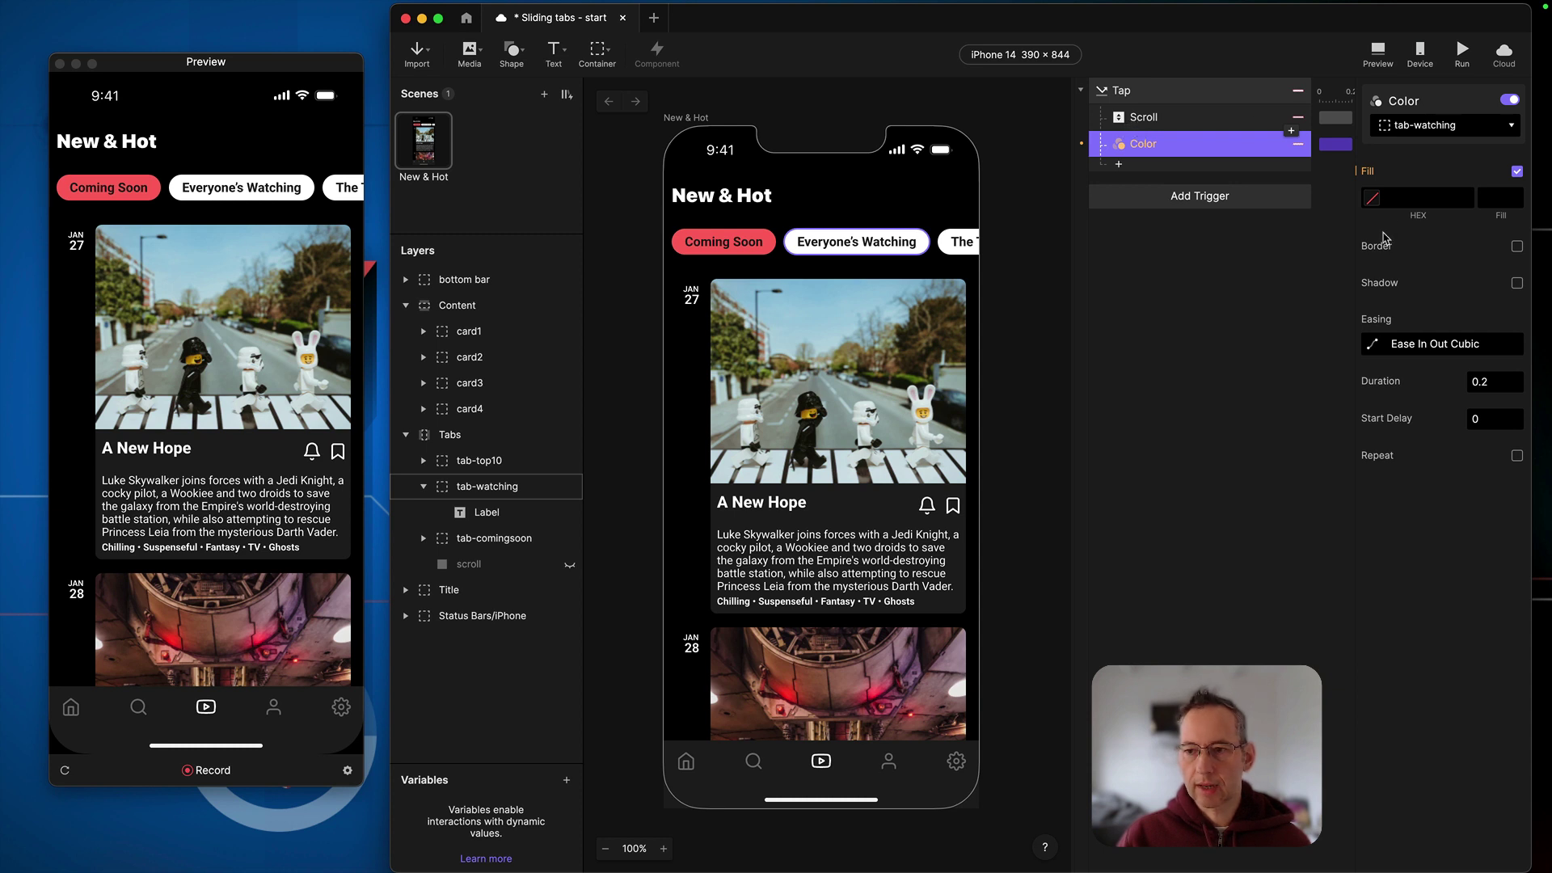
{"action": "left_click", "coordinate": [1397, 196]}
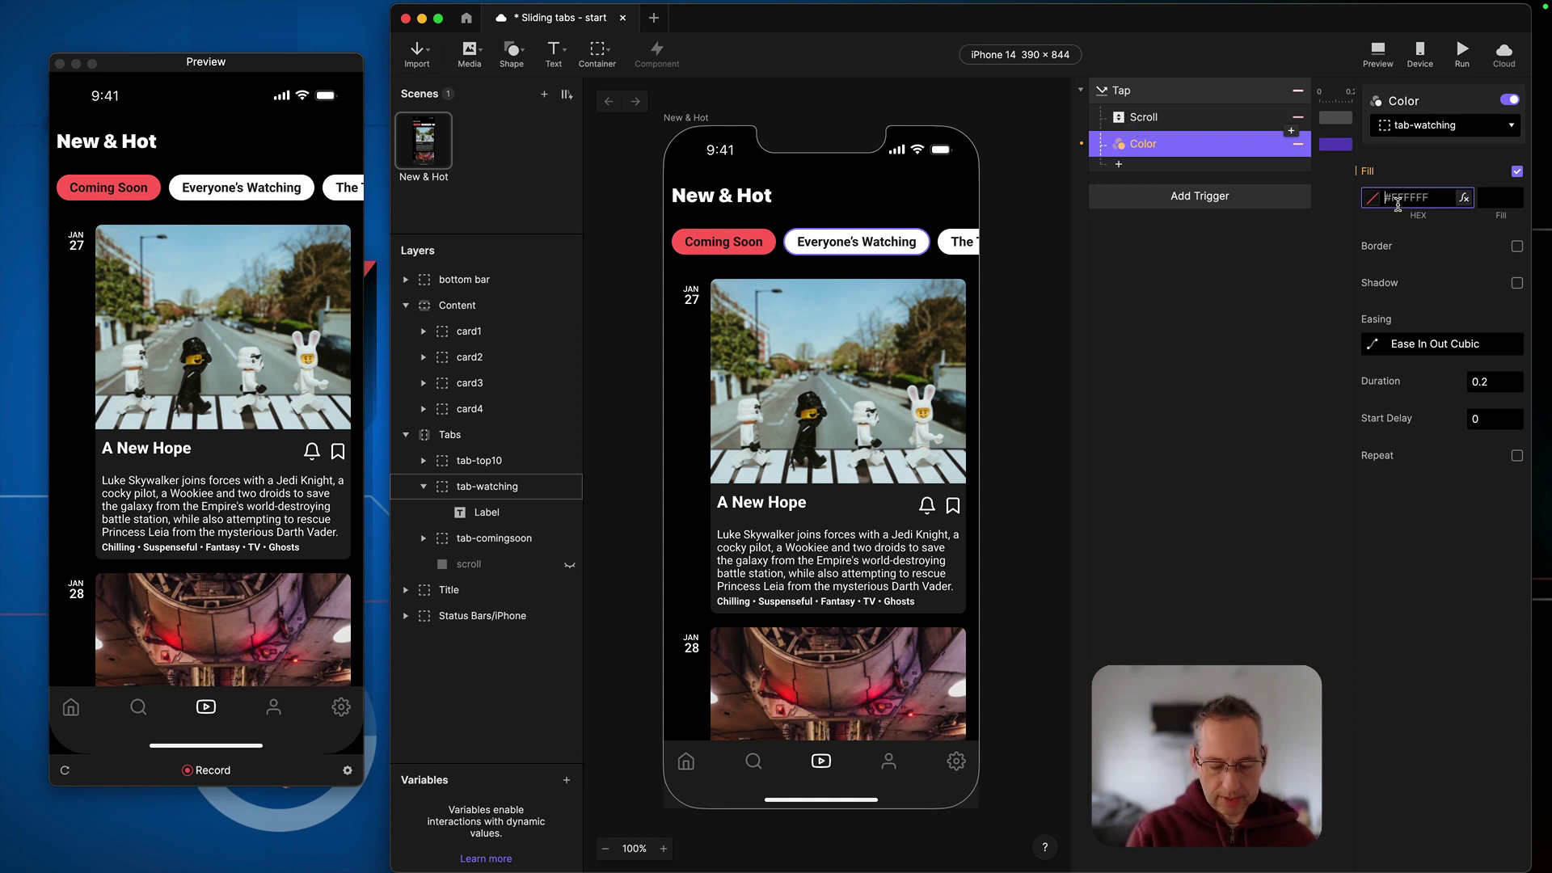
{"action": "type", "text": "#ff6661"}
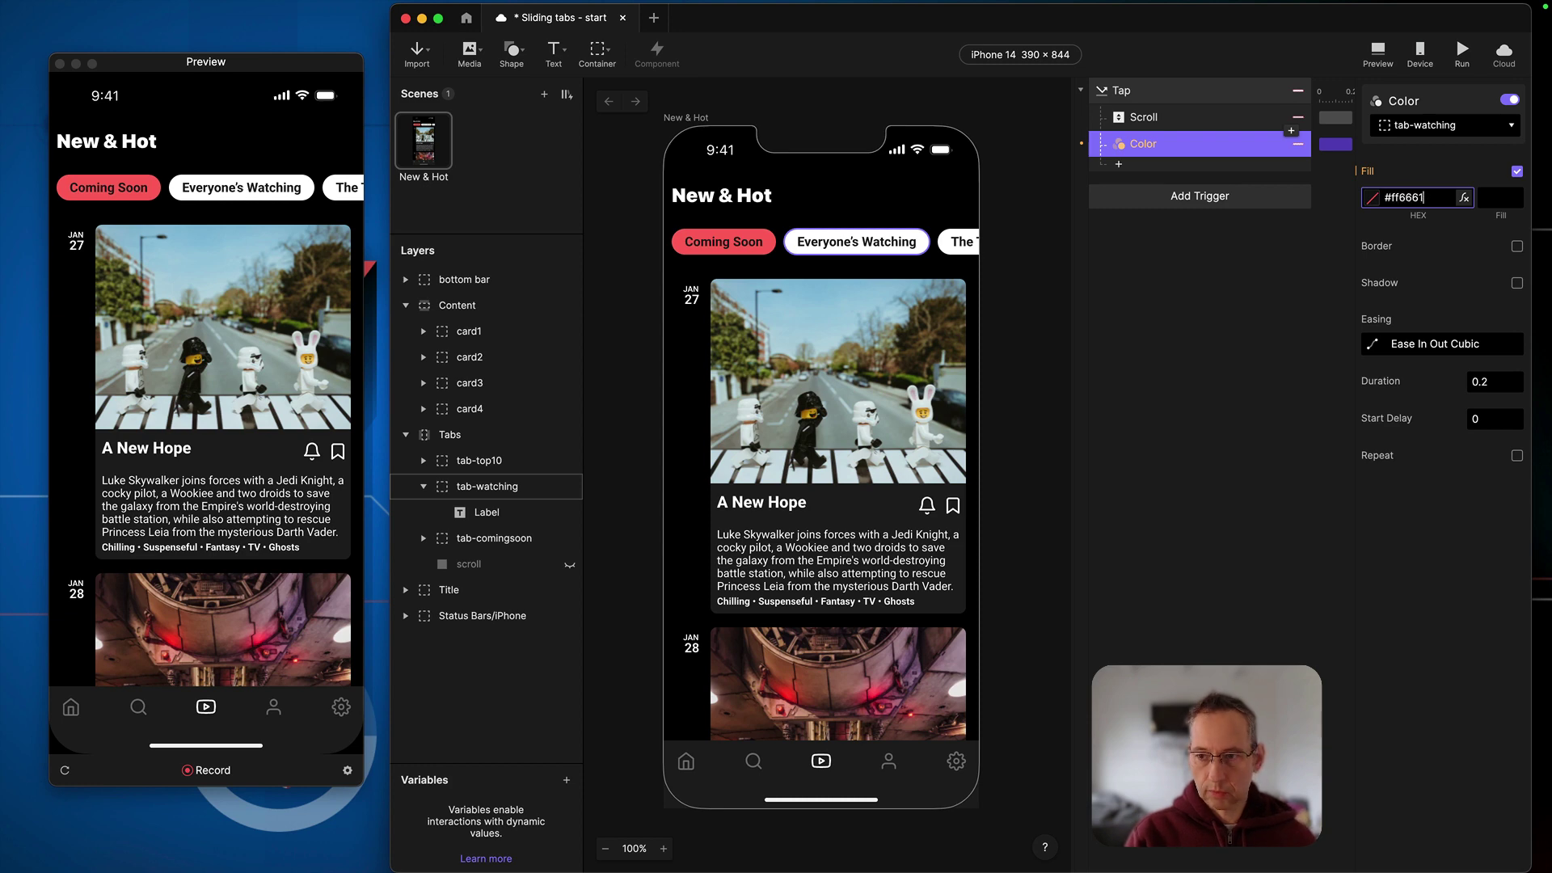
{"action": "key", "text": "Return"}
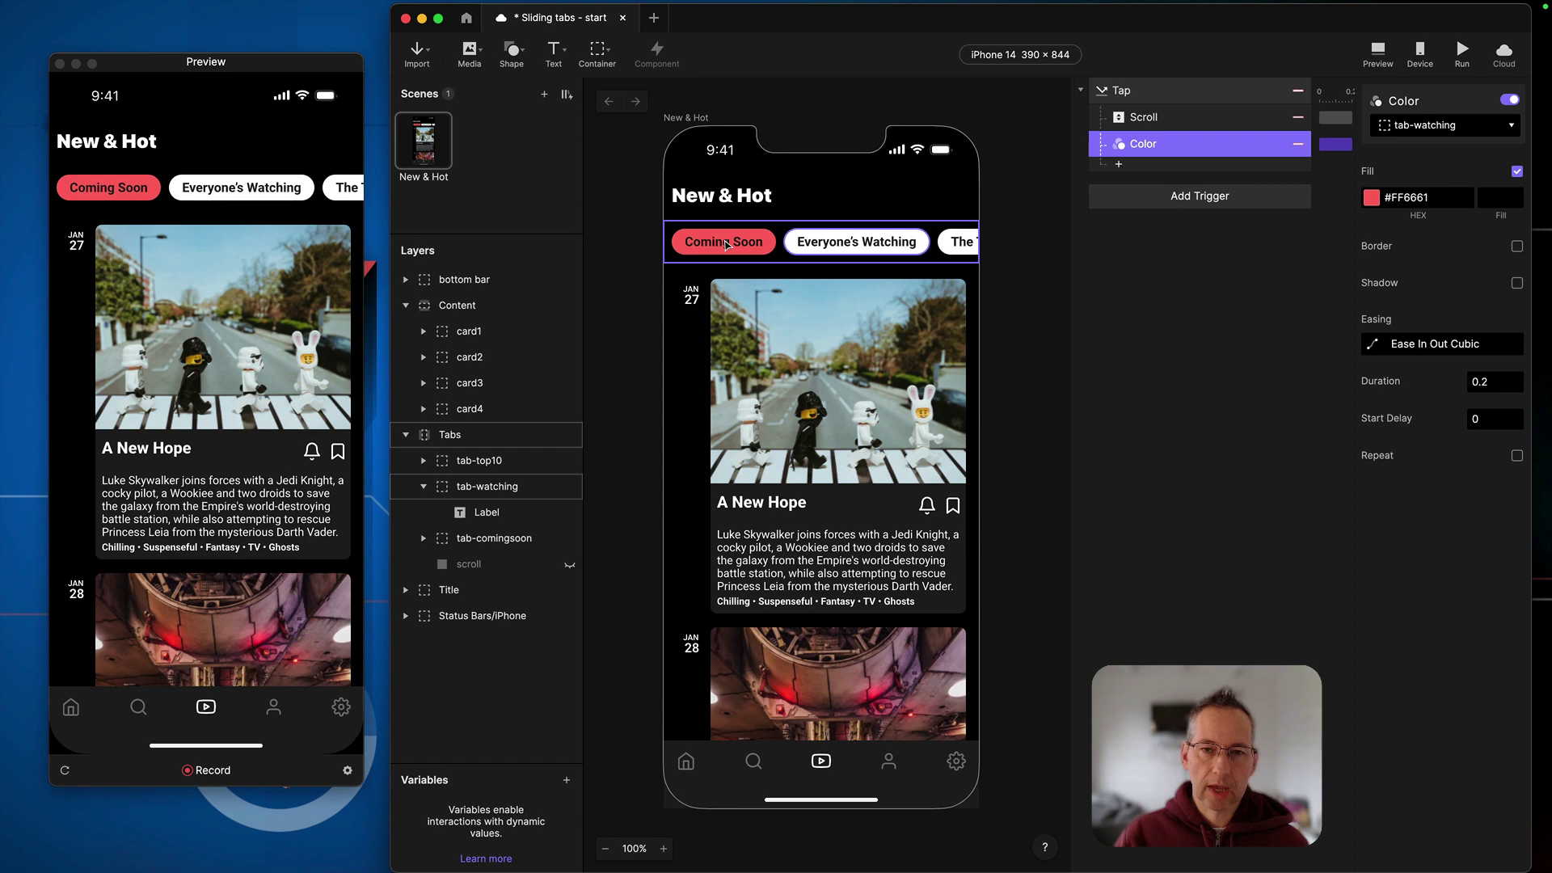
Step: Duplicate the Color response under the Tap trigger and retarget the copy to tab-comingsoon
{"action": "left_click", "coordinate": [1173, 172]}
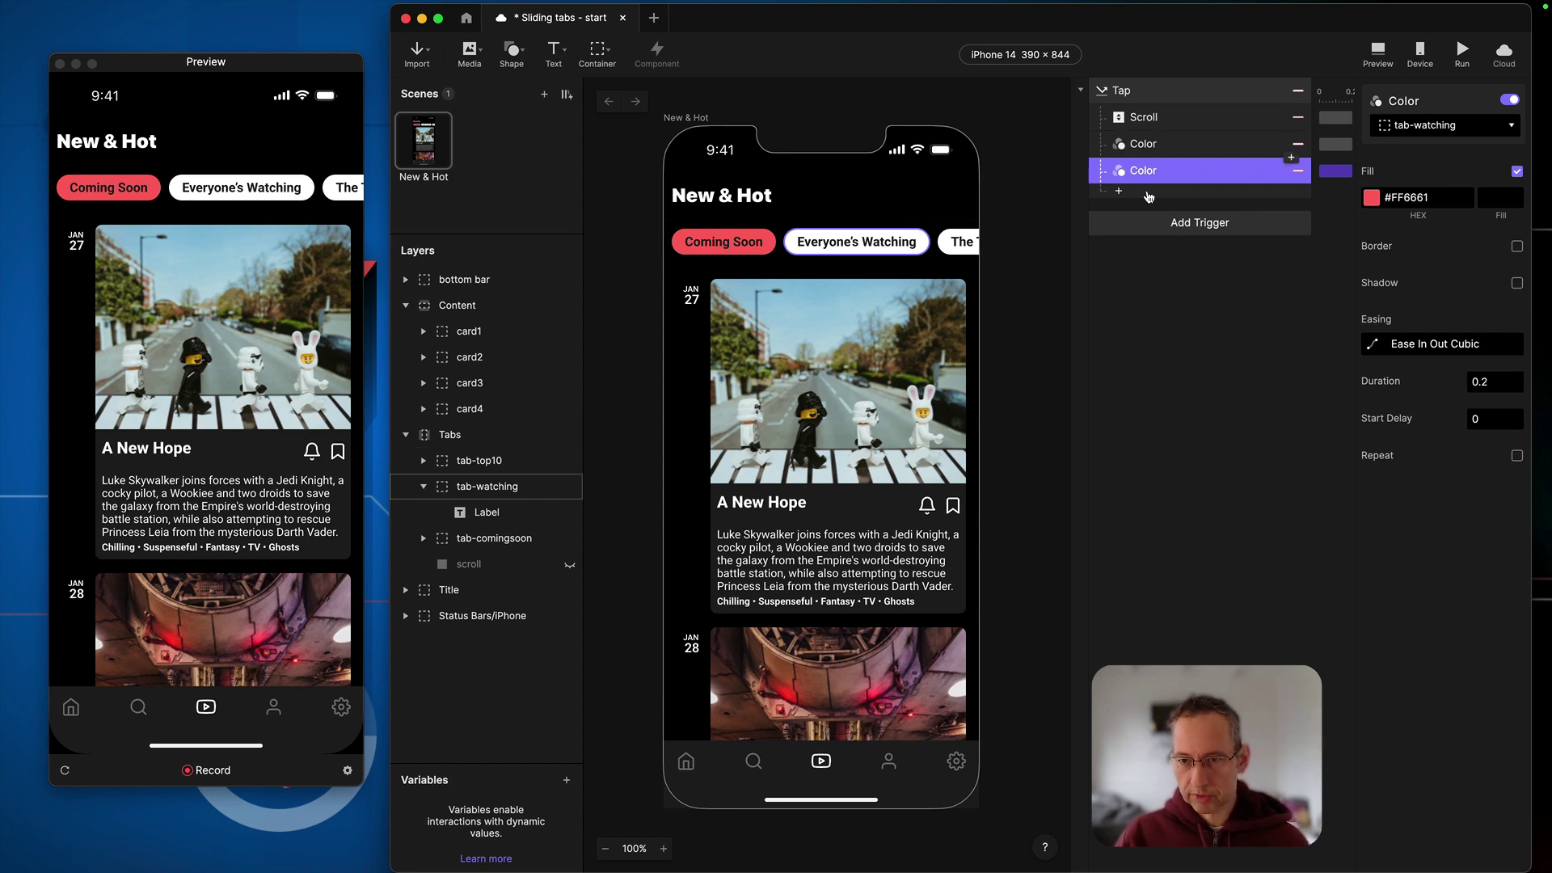
{"action": "left_click", "coordinate": [1380, 128]}
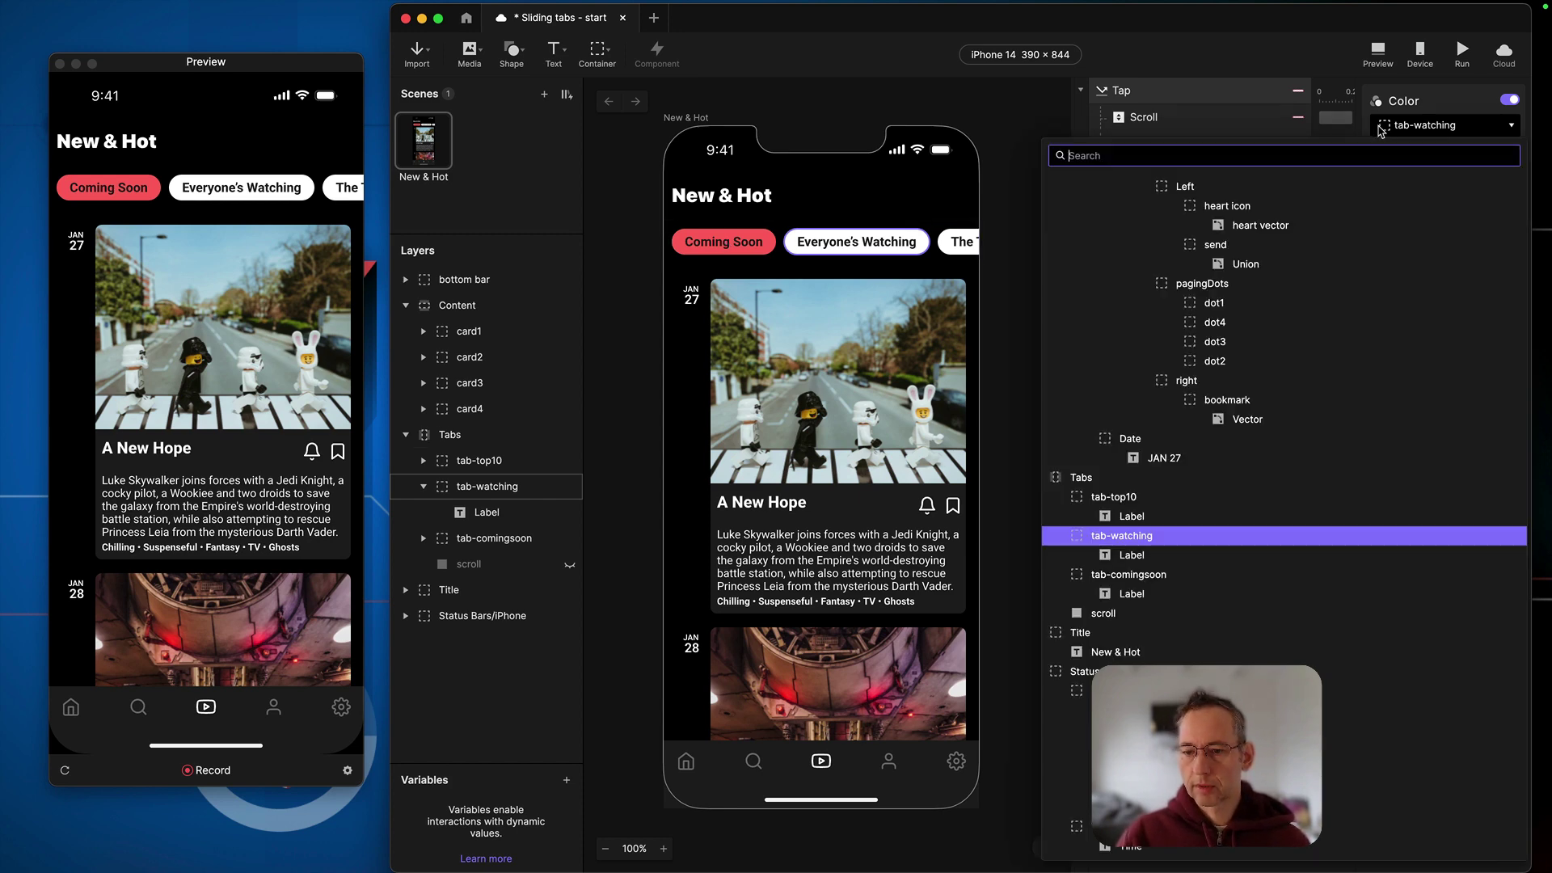
{"action": "left_click", "coordinate": [1168, 574]}
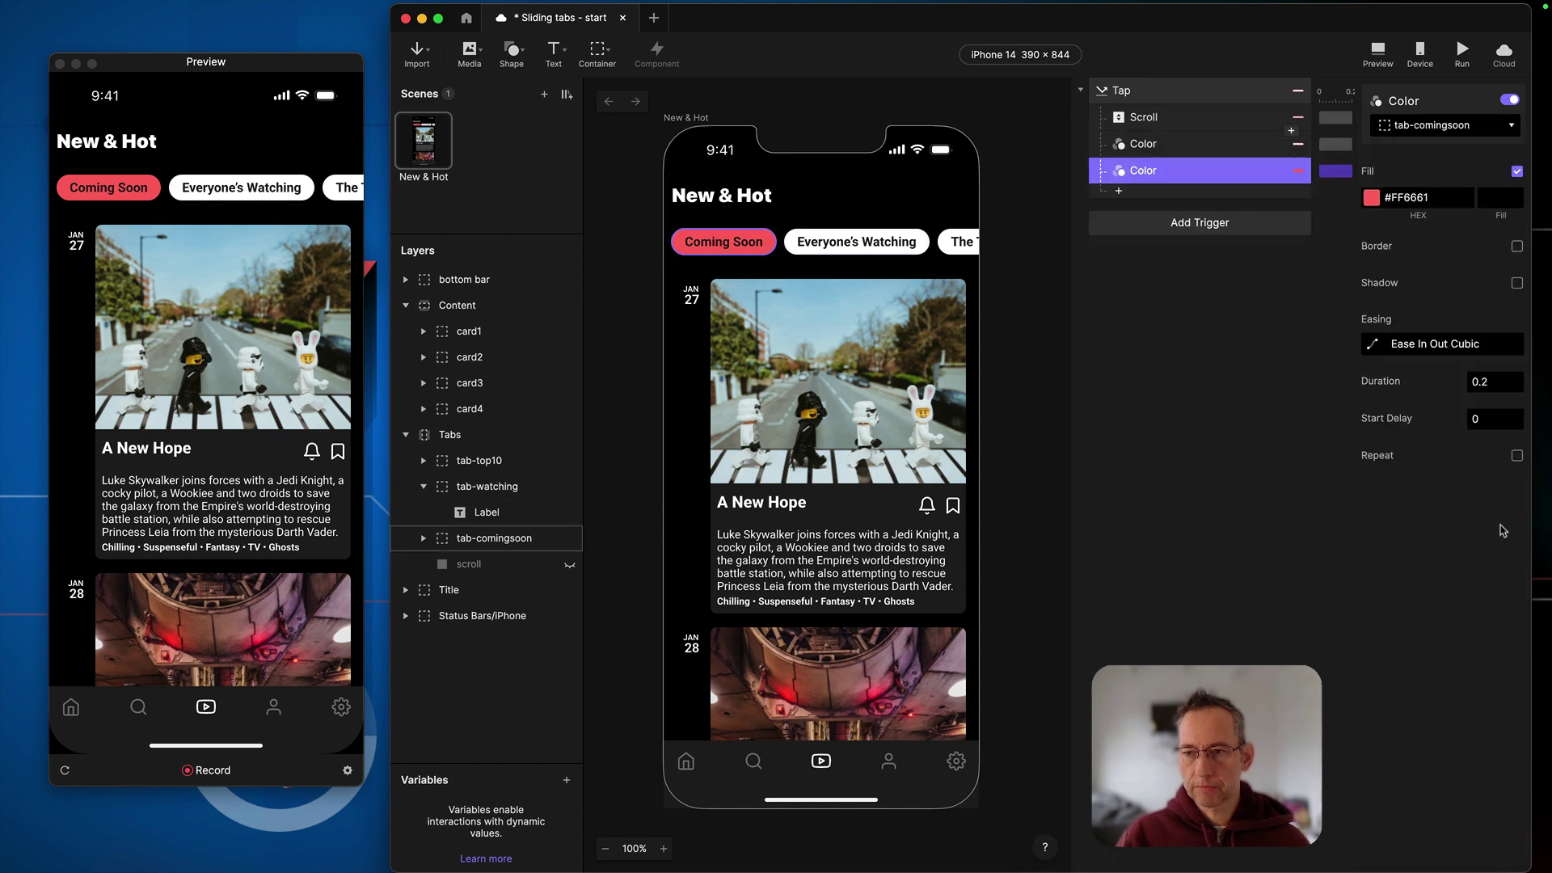
Step: Set the fill of the Color response targeting tab-comingsoon to #FFFFFF
{"action": "left_click", "coordinate": [1371, 197]}
{"action": "left_click_drag", "start_coordinate": [1228, 228], "coordinate": [1128, 91]}
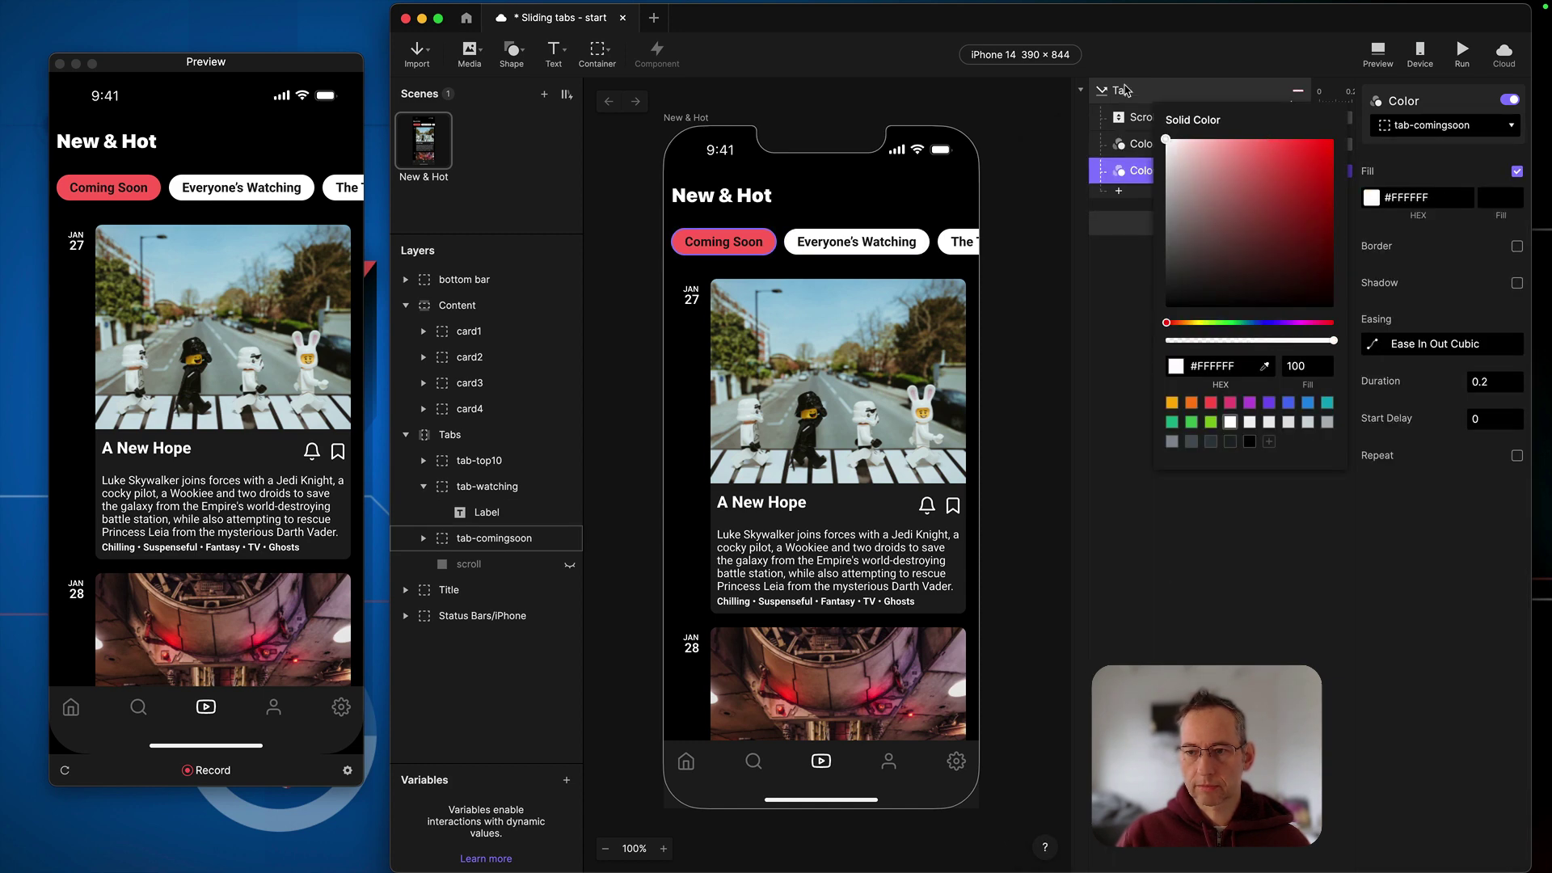
{"action": "left_click", "coordinate": [1309, 572]}
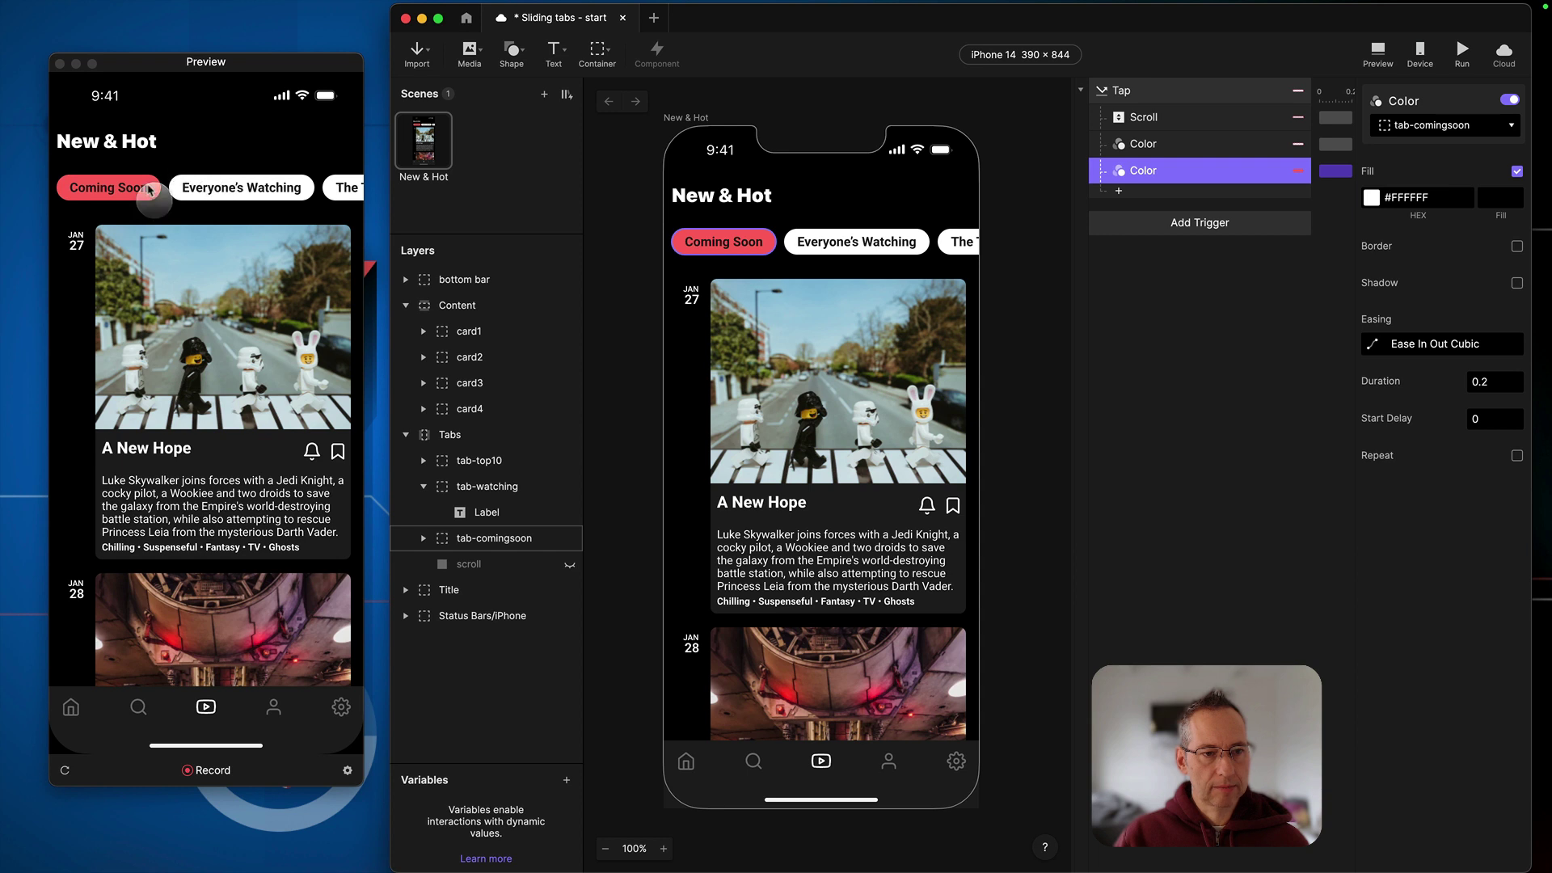
Step: Test the Everyone's Watching tab in the preview, restart the preview and test the tab again
{"action": "left_click", "coordinate": [233, 194]}
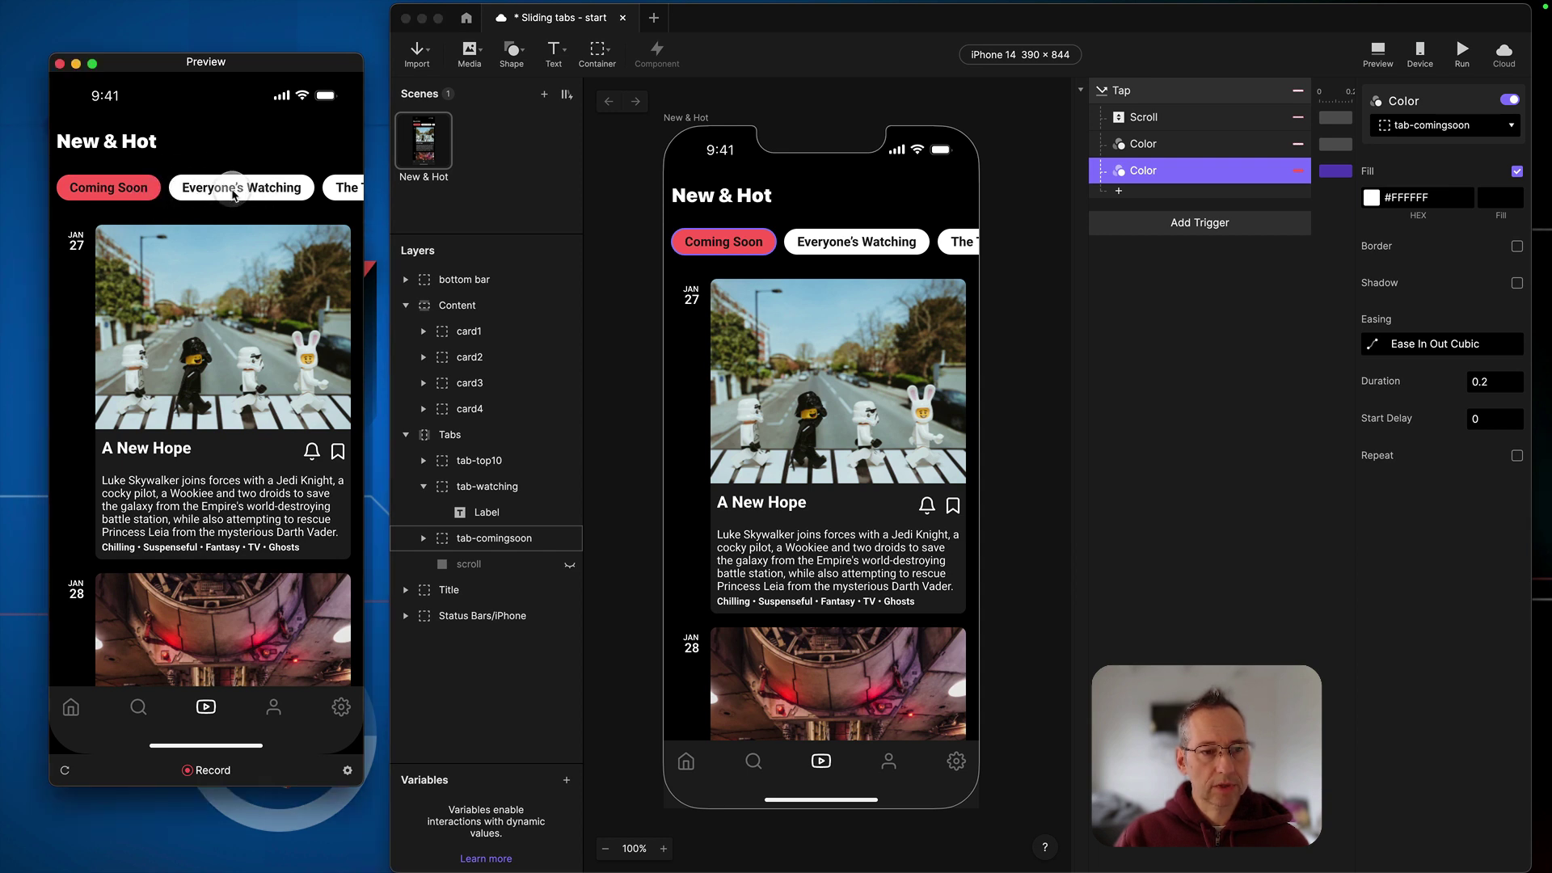
{"action": "left_click", "coordinate": [233, 194]}
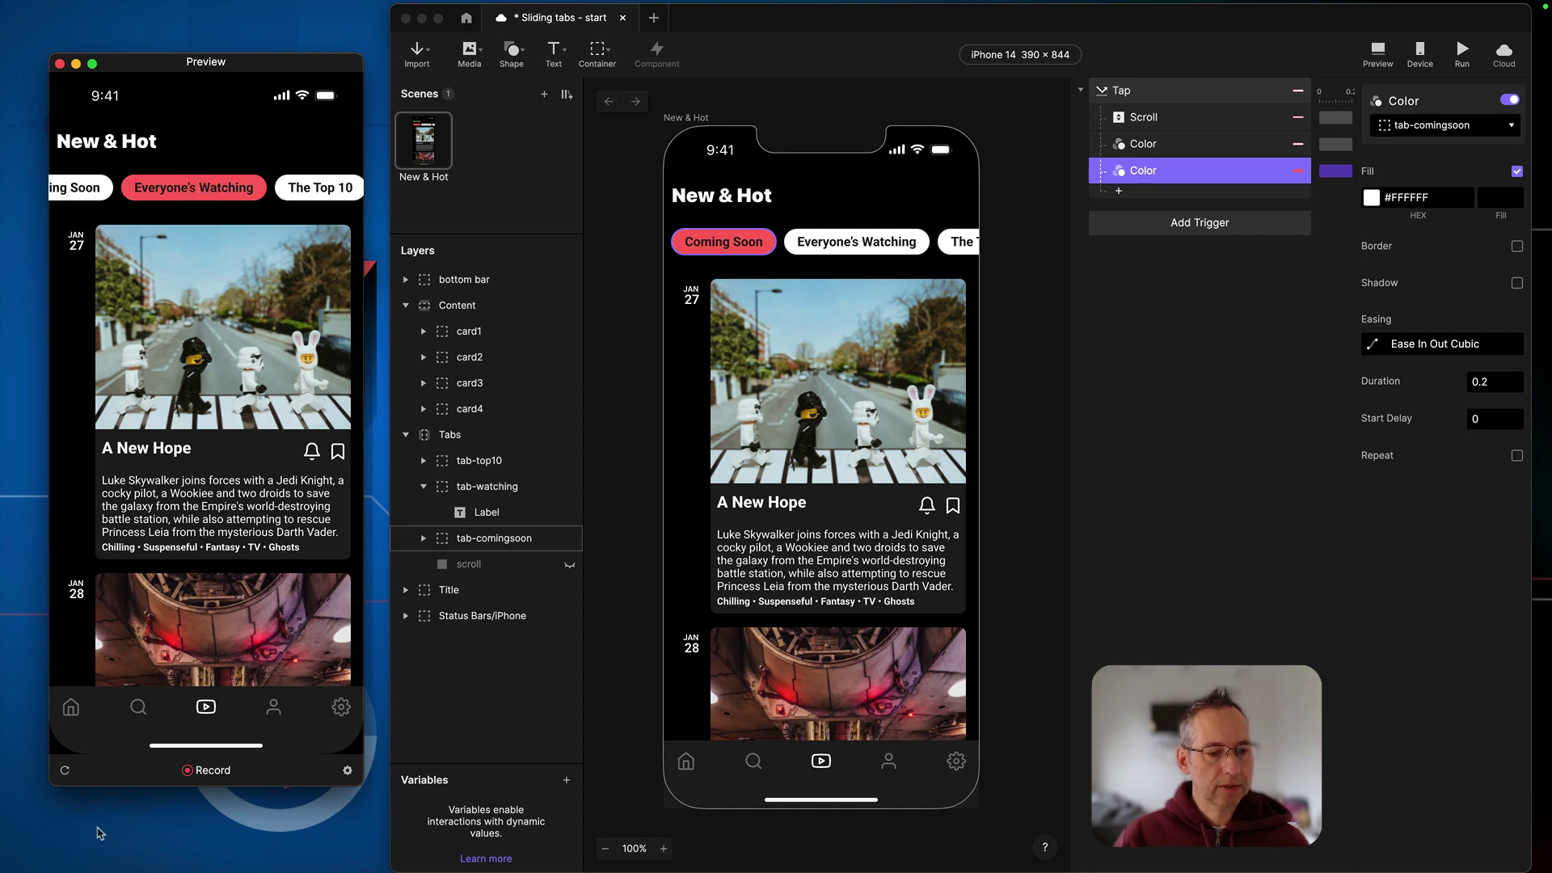
{"action": "left_click", "coordinate": [64, 770]}
{"action": "left_click", "coordinate": [234, 194]}
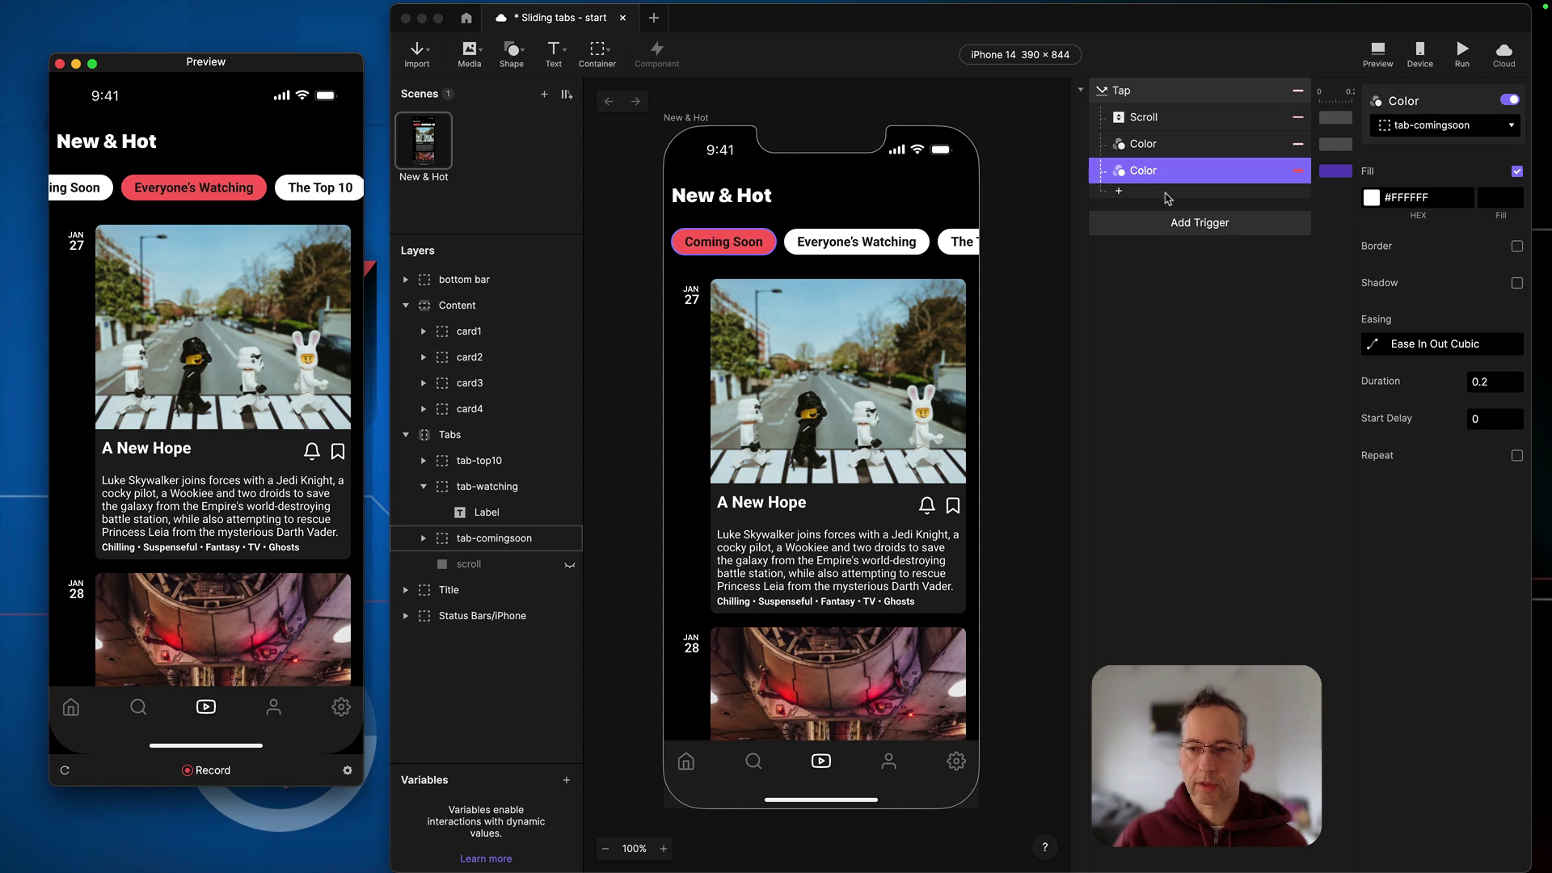
Step: Add a Scroll response to the Tap trigger and make the Content container its target layer
{"action": "left_click", "coordinate": [1130, 204]}
{"action": "left_click", "coordinate": [1133, 196]}
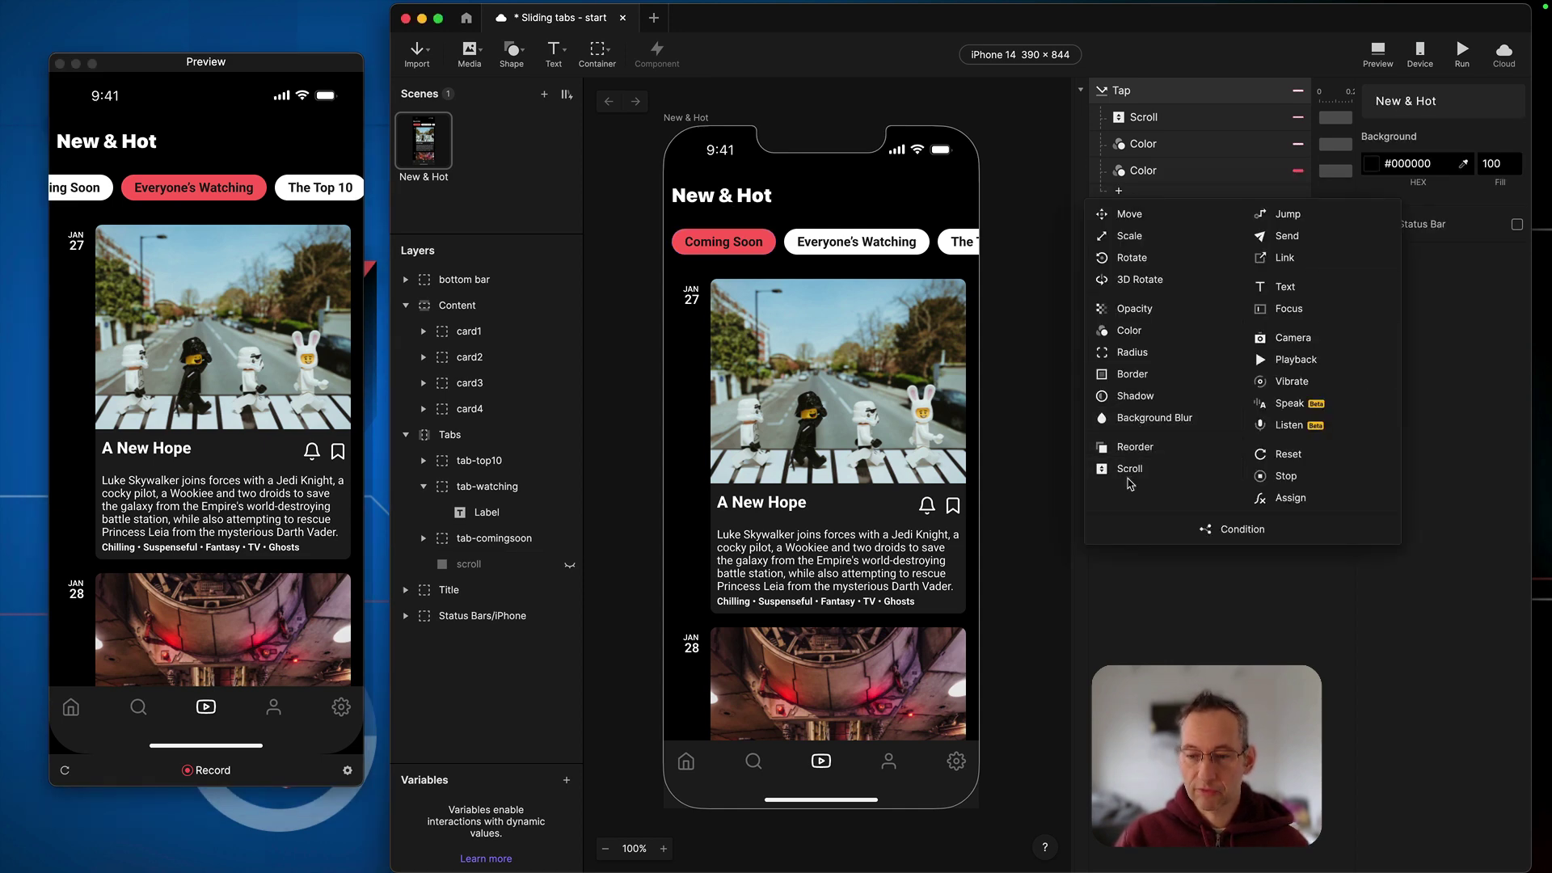
{"action": "left_click", "coordinate": [1130, 470]}
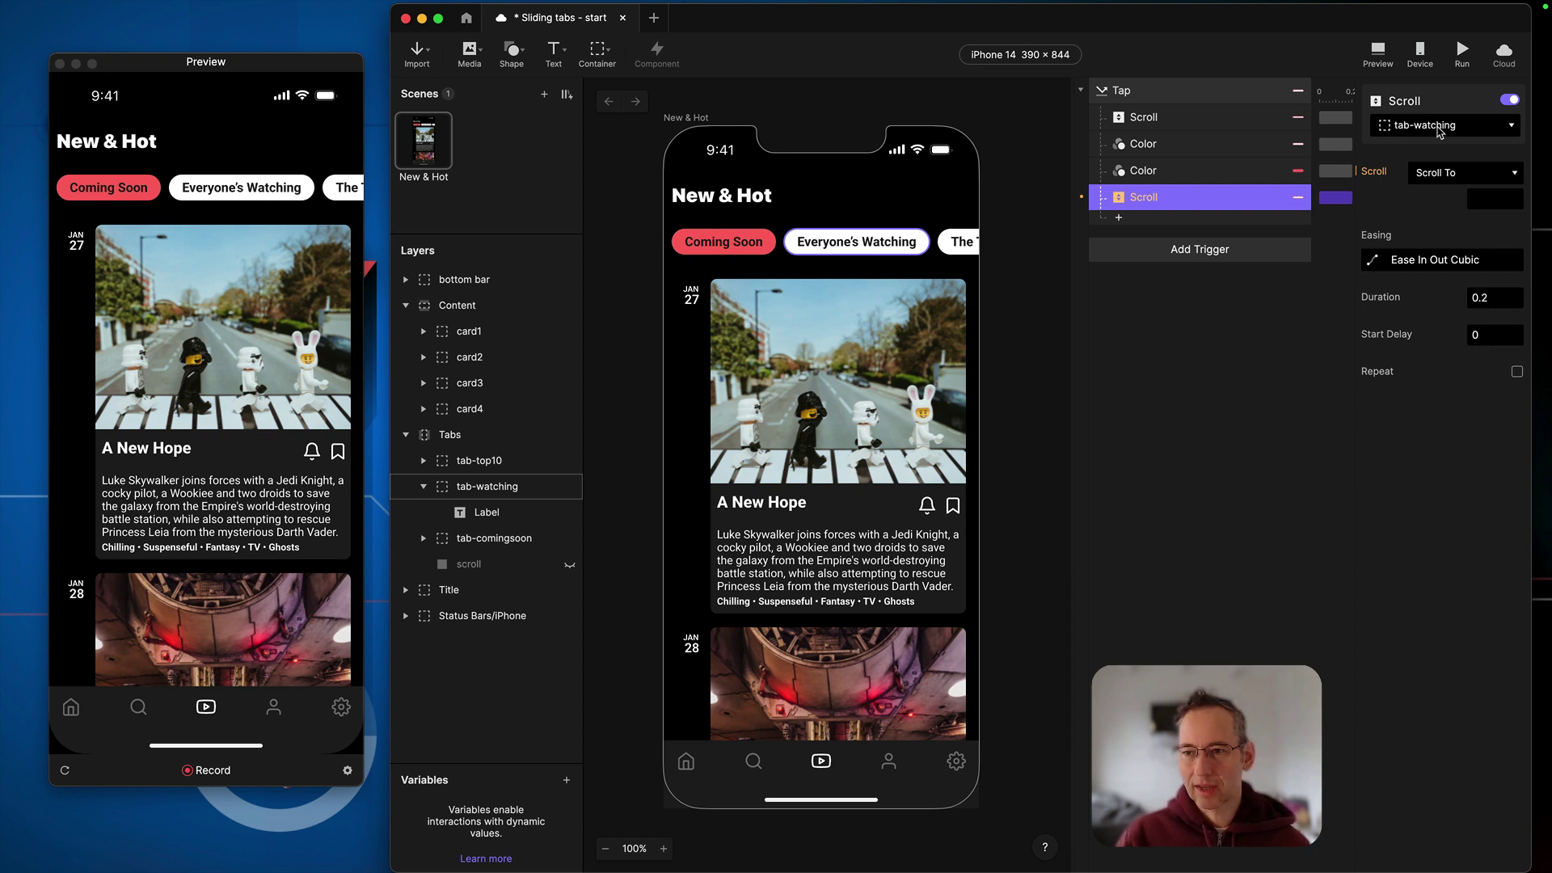
{"action": "left_click", "coordinate": [430, 306]}
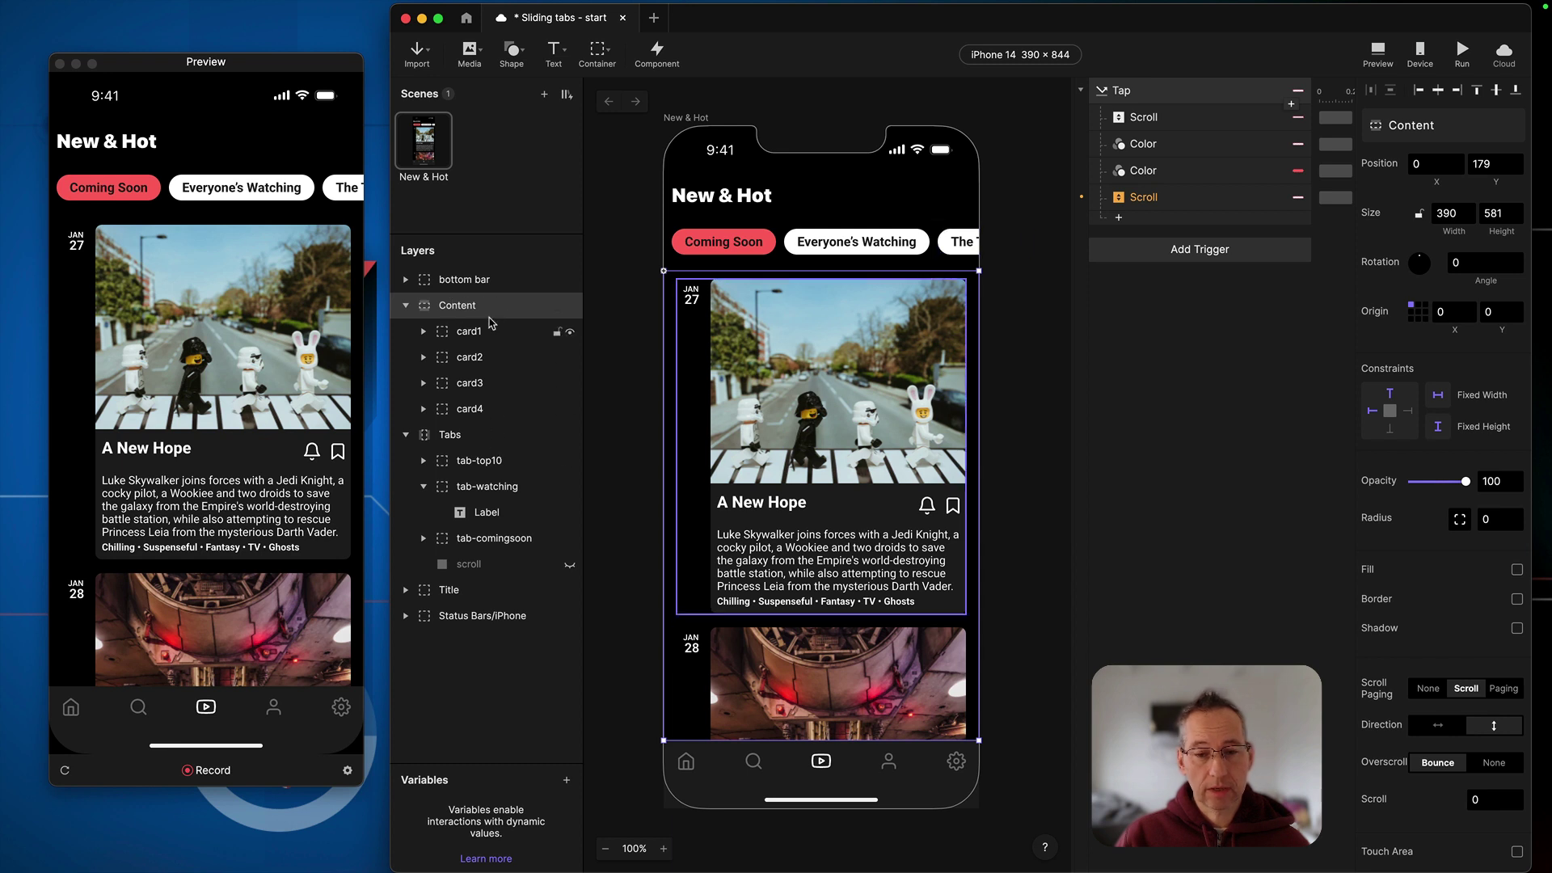
{"action": "left_click", "coordinate": [1170, 198]}
{"action": "left_click", "coordinate": [1426, 126]}
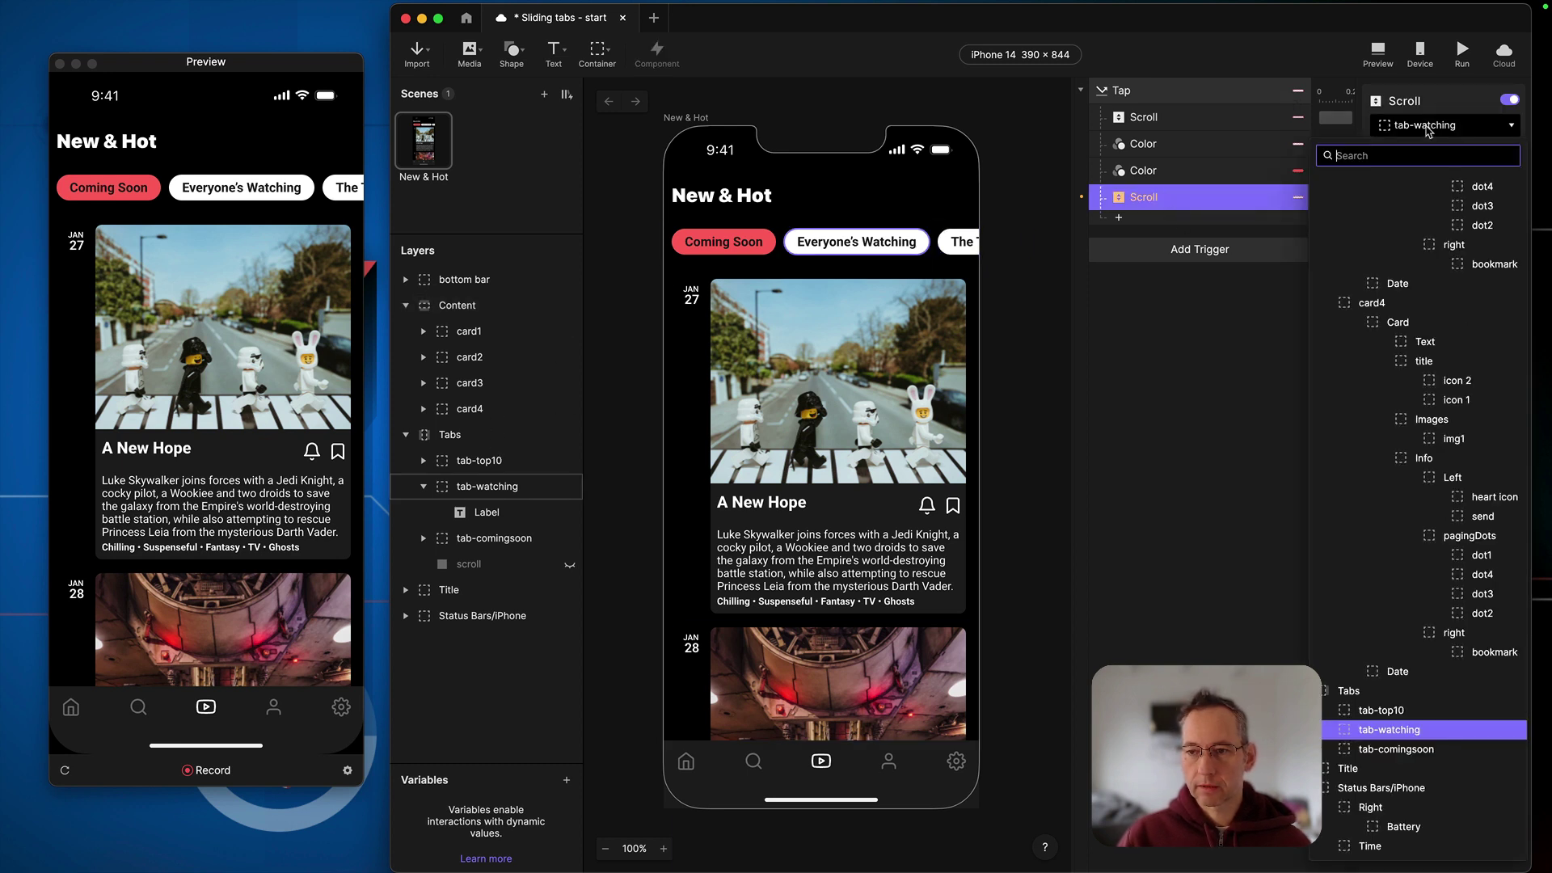
{"action": "type", "text": "conte"}
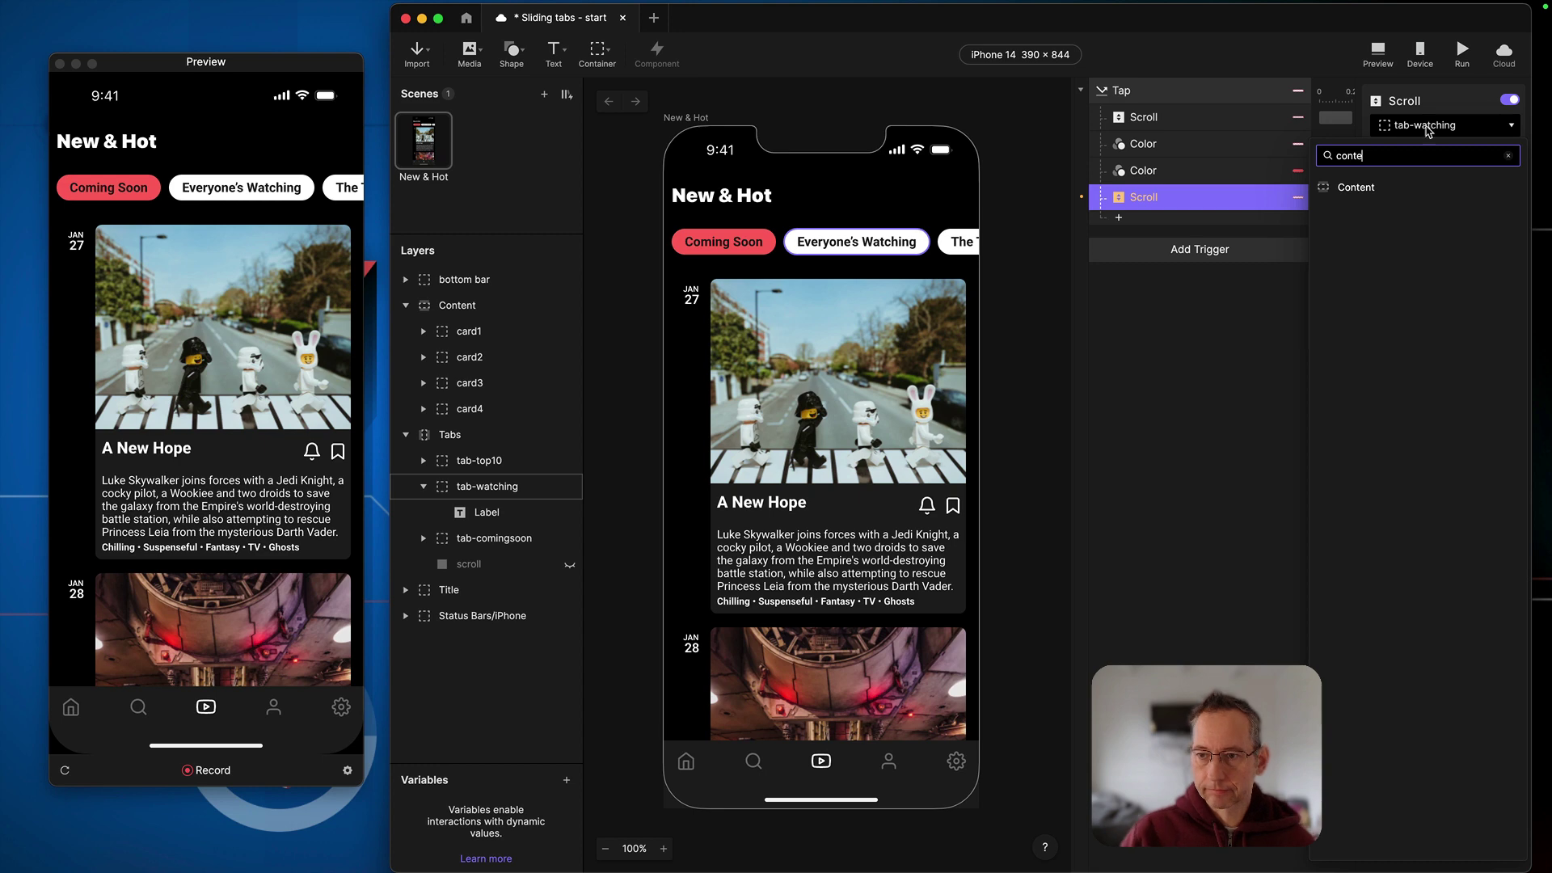
{"action": "left_click", "coordinate": [1373, 191]}
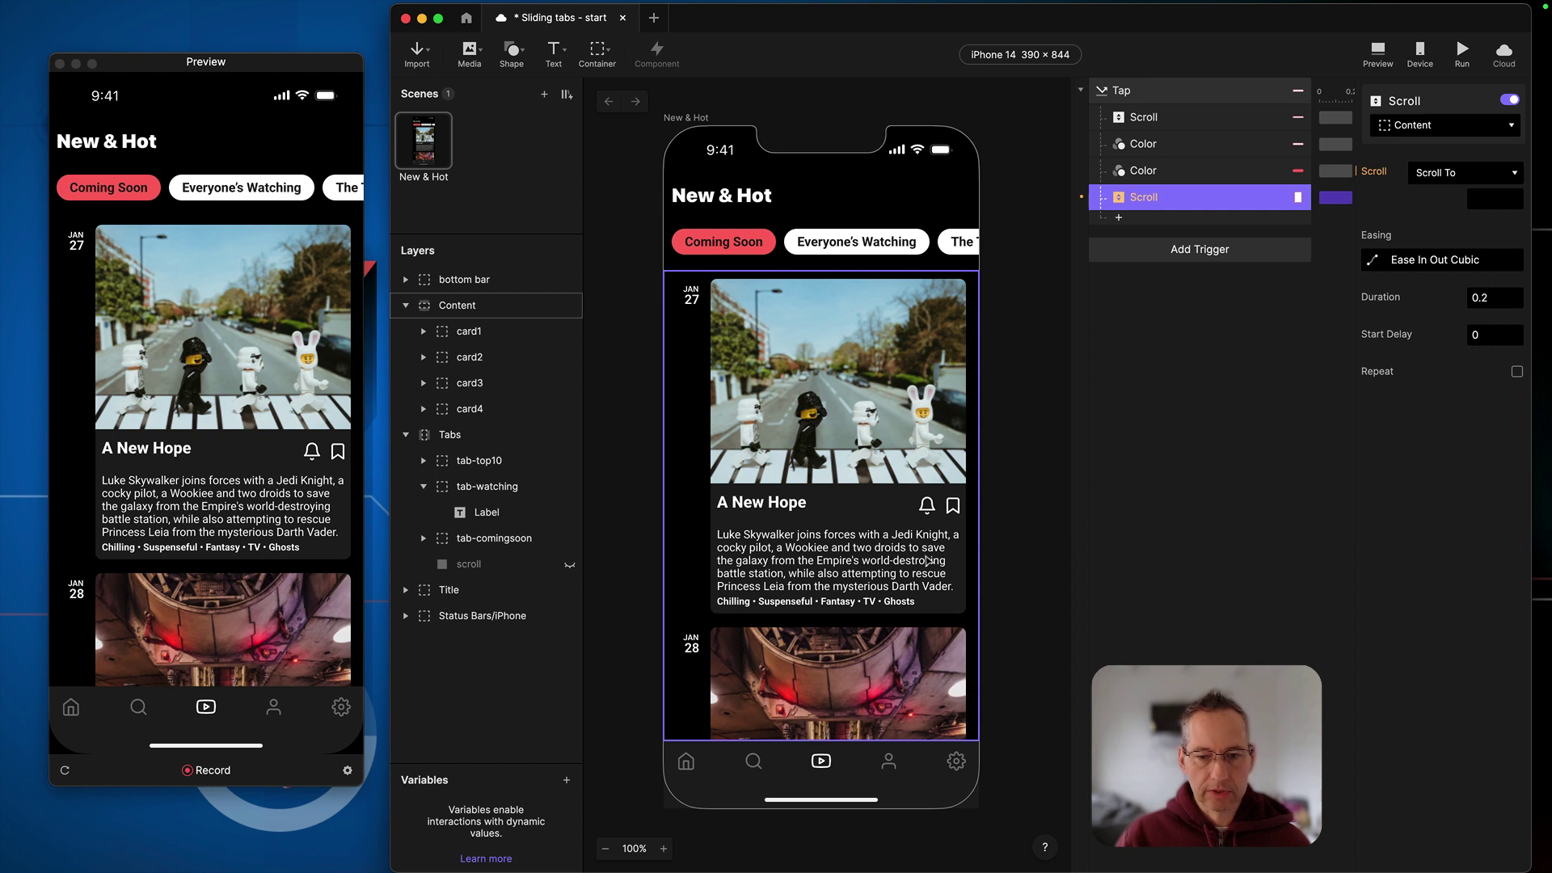
Step: Try scroll offsets of 200 and 400 on the Content container, then reset the offset to 0
{"action": "left_click", "coordinate": [1145, 466]}
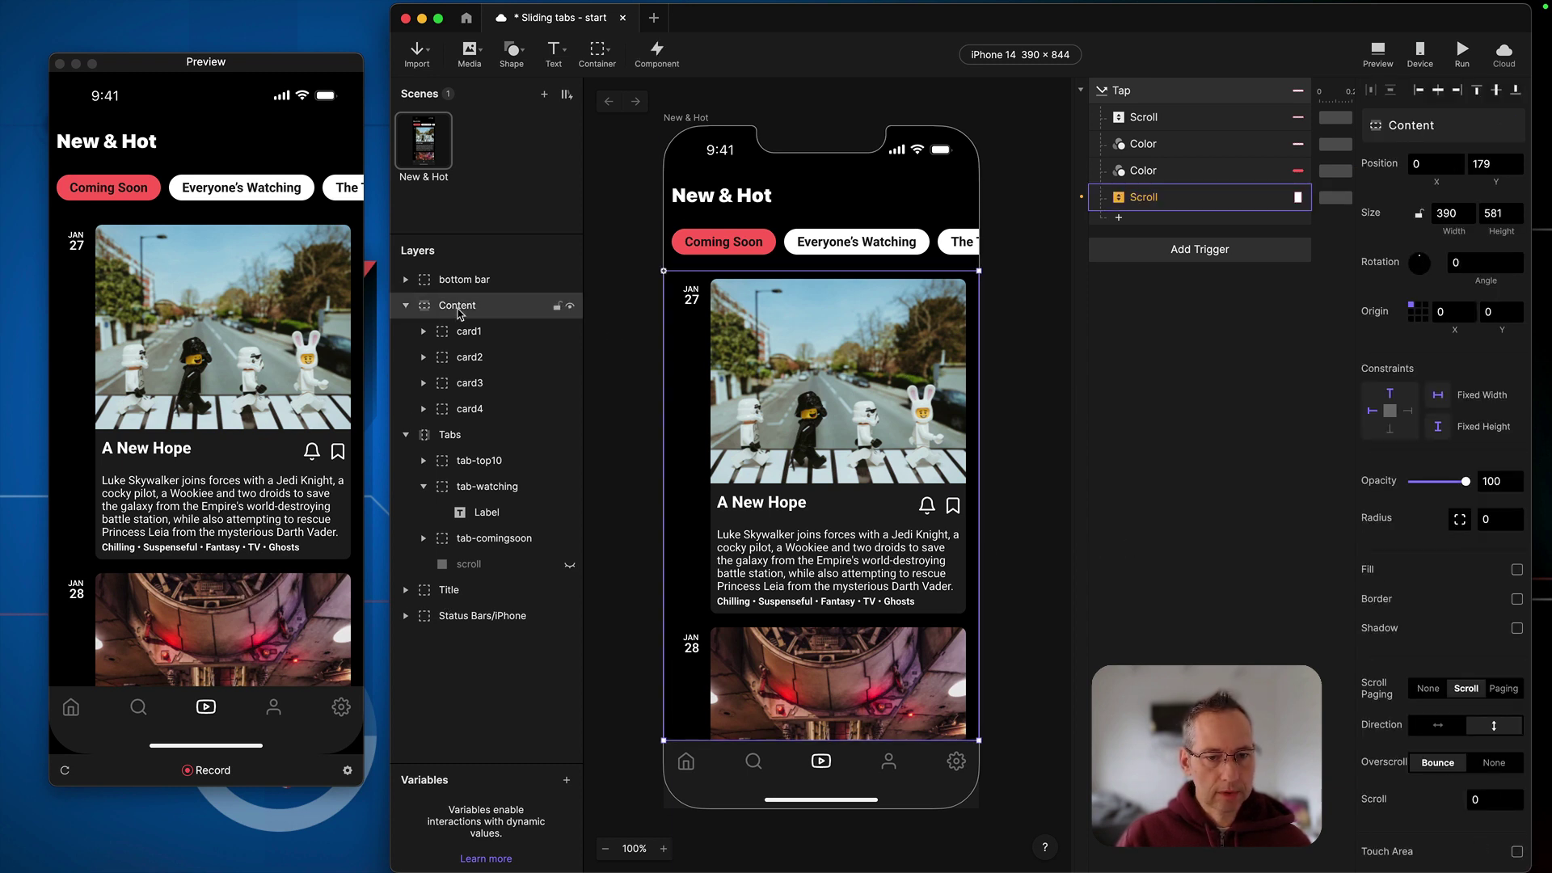
{"action": "left_click", "coordinate": [1496, 801]}
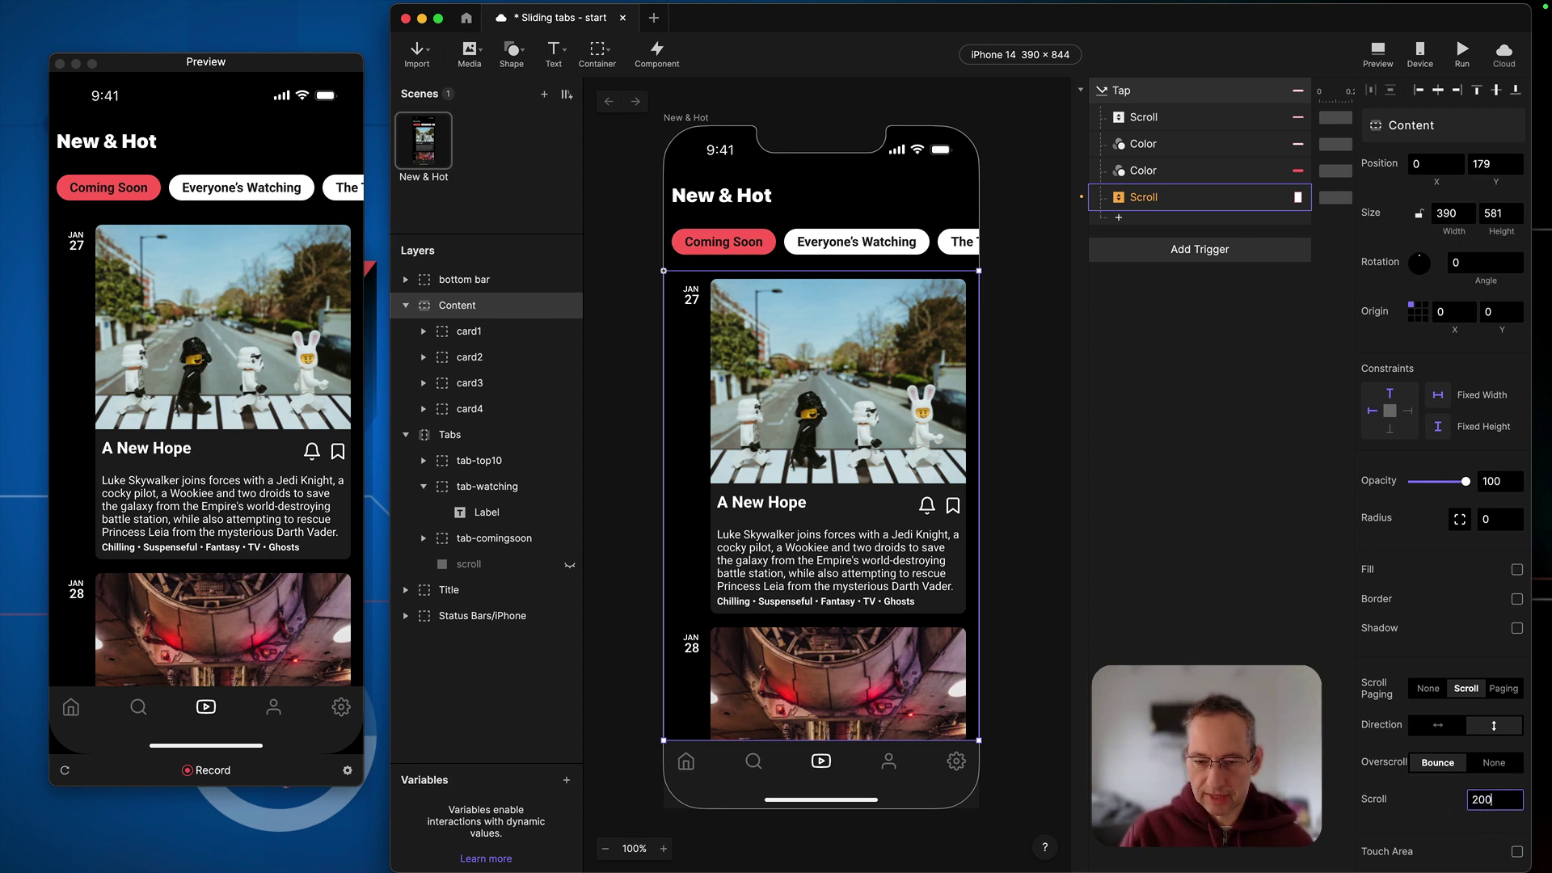
{"action": "key", "text": "Return"}
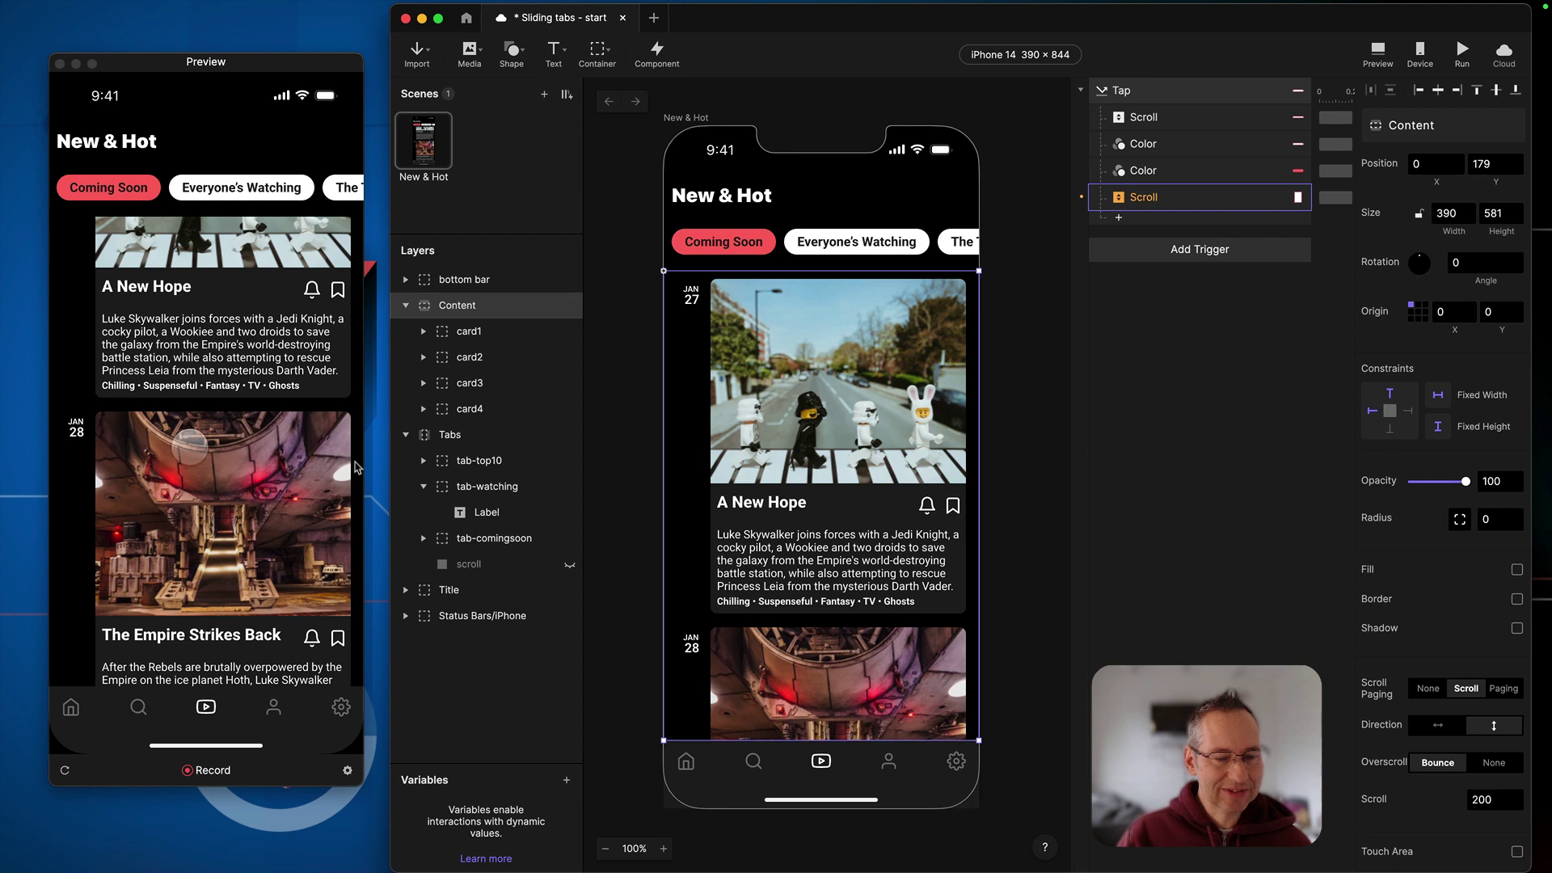
{"action": "left_click", "coordinate": [1478, 800]}
{"action": "type", "text": "400"}
{"action": "key", "text": "Return"}
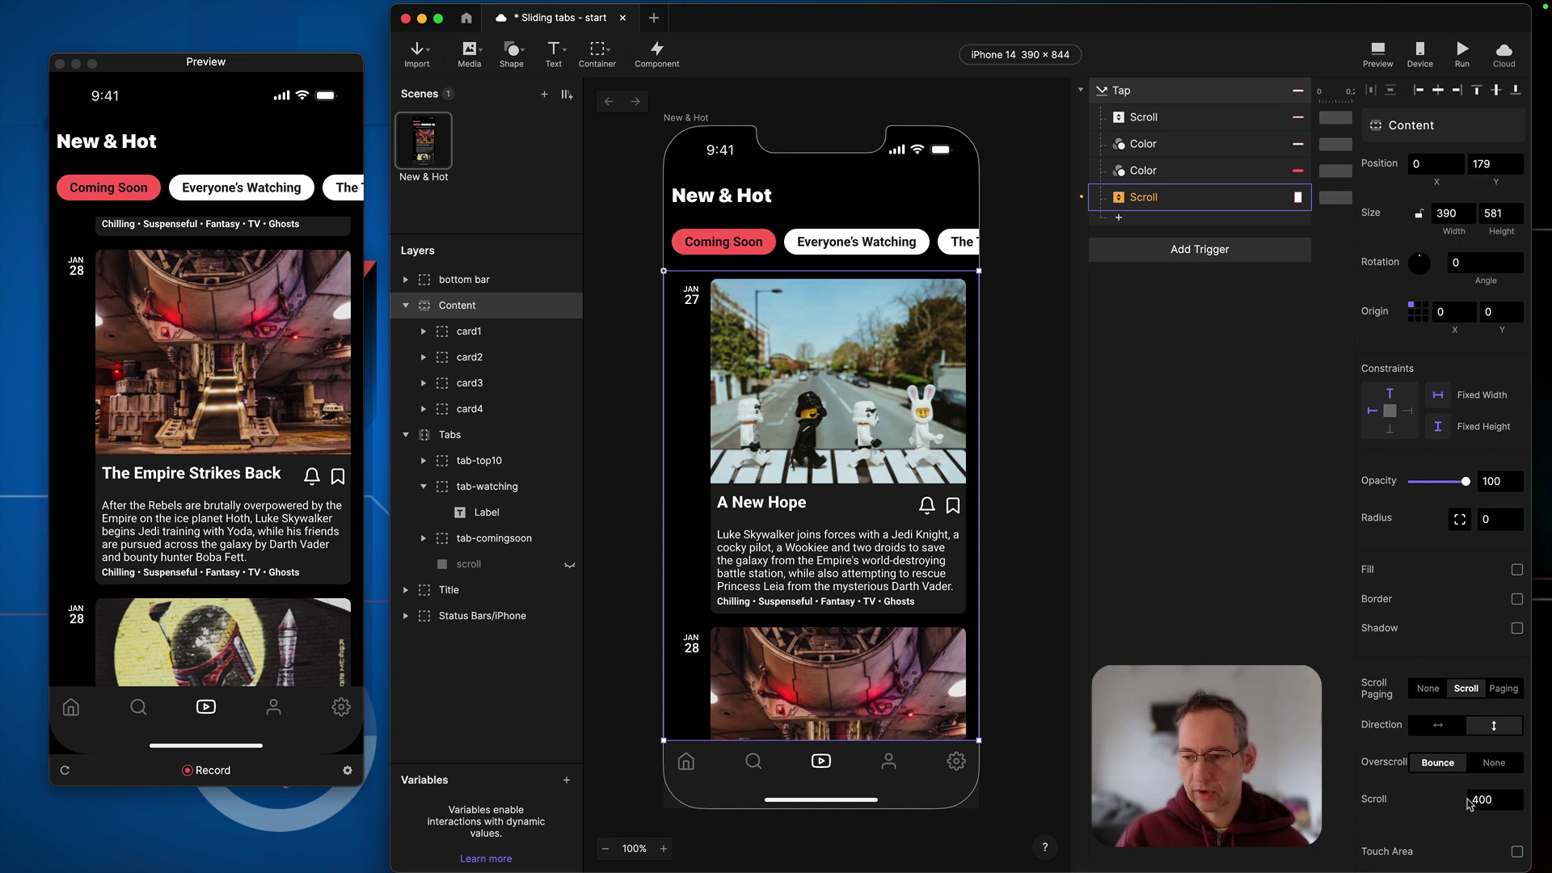
{"action": "left_click", "coordinate": [1479, 800]}
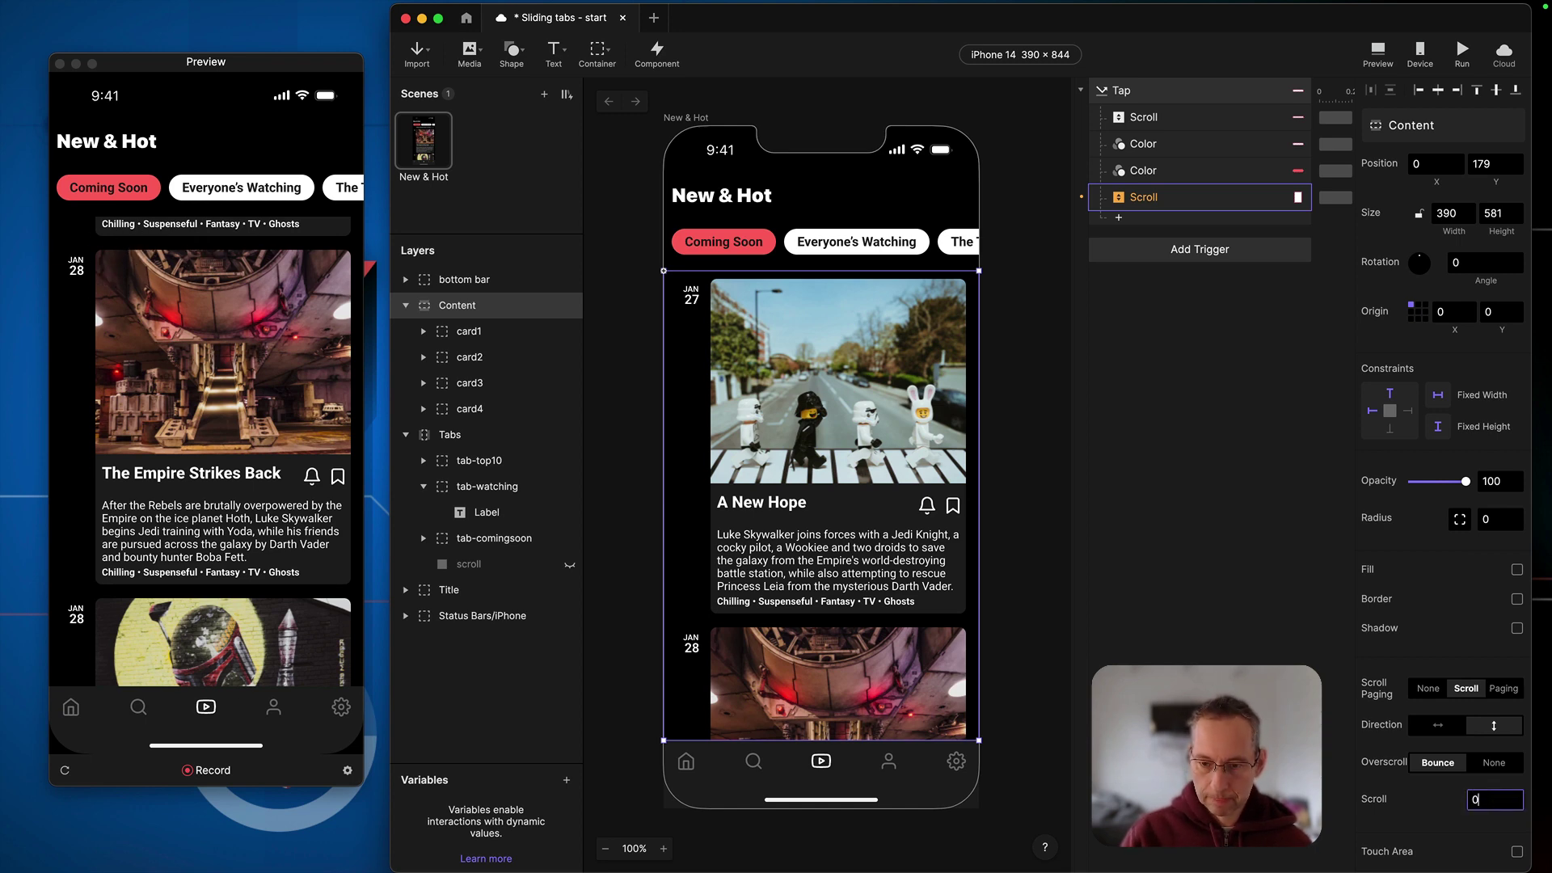
Step: Set the Content Scroll response to scroll to 400 and test the Everyone's Watching tab in the preview
{"action": "left_click", "coordinate": [1179, 191]}
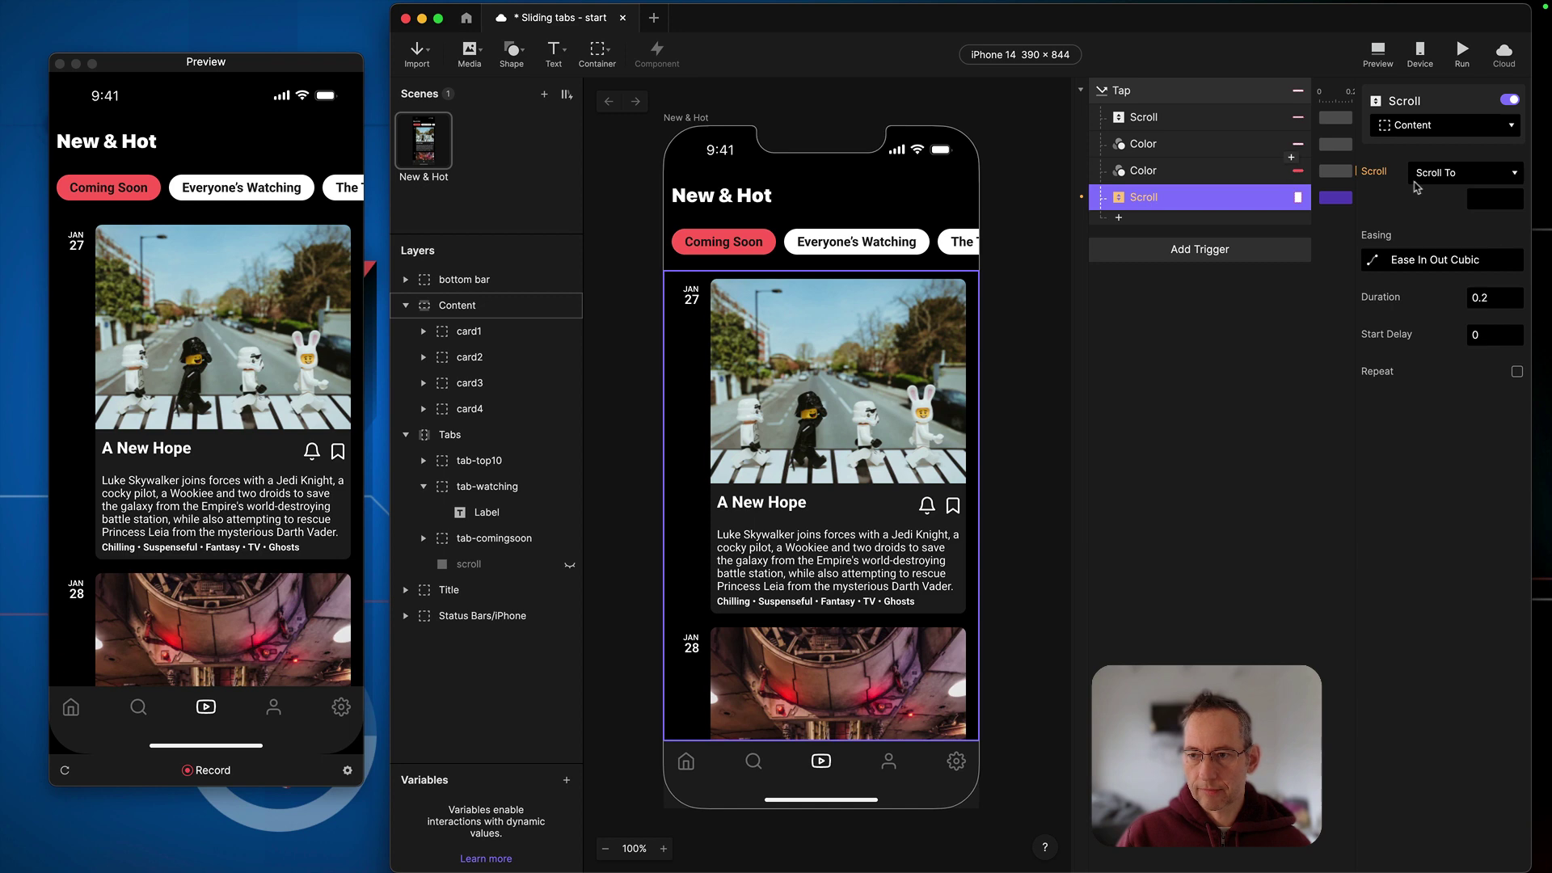
{"action": "left_click", "coordinate": [1484, 200]}
{"action": "type", "text": "400"}
{"action": "key", "text": "Return"}
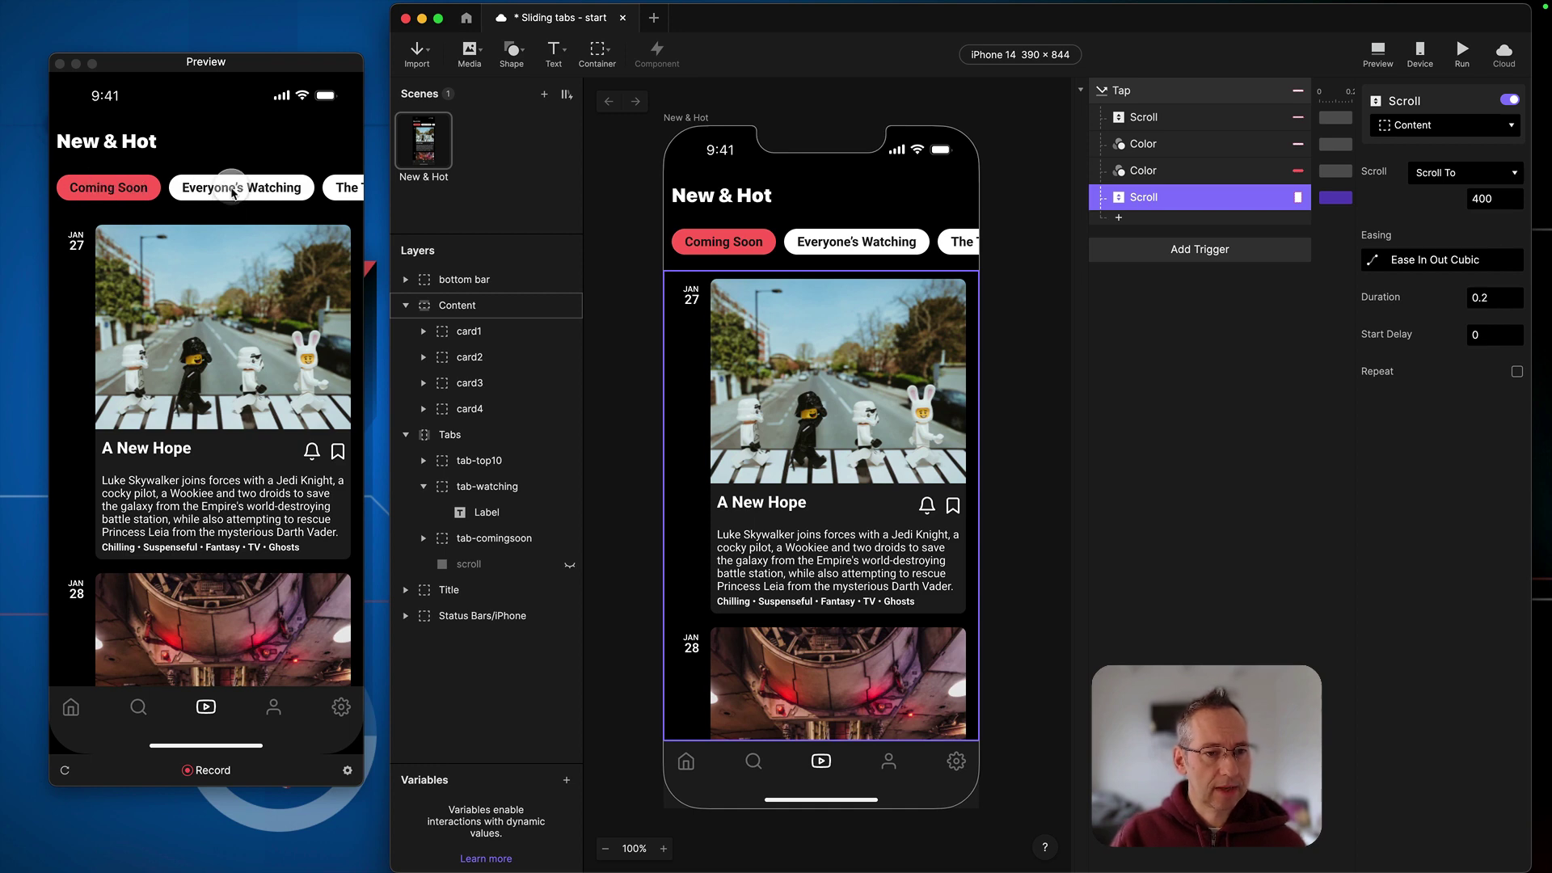
{"action": "left_click", "coordinate": [233, 191]}
{"action": "left_click", "coordinate": [233, 191]}
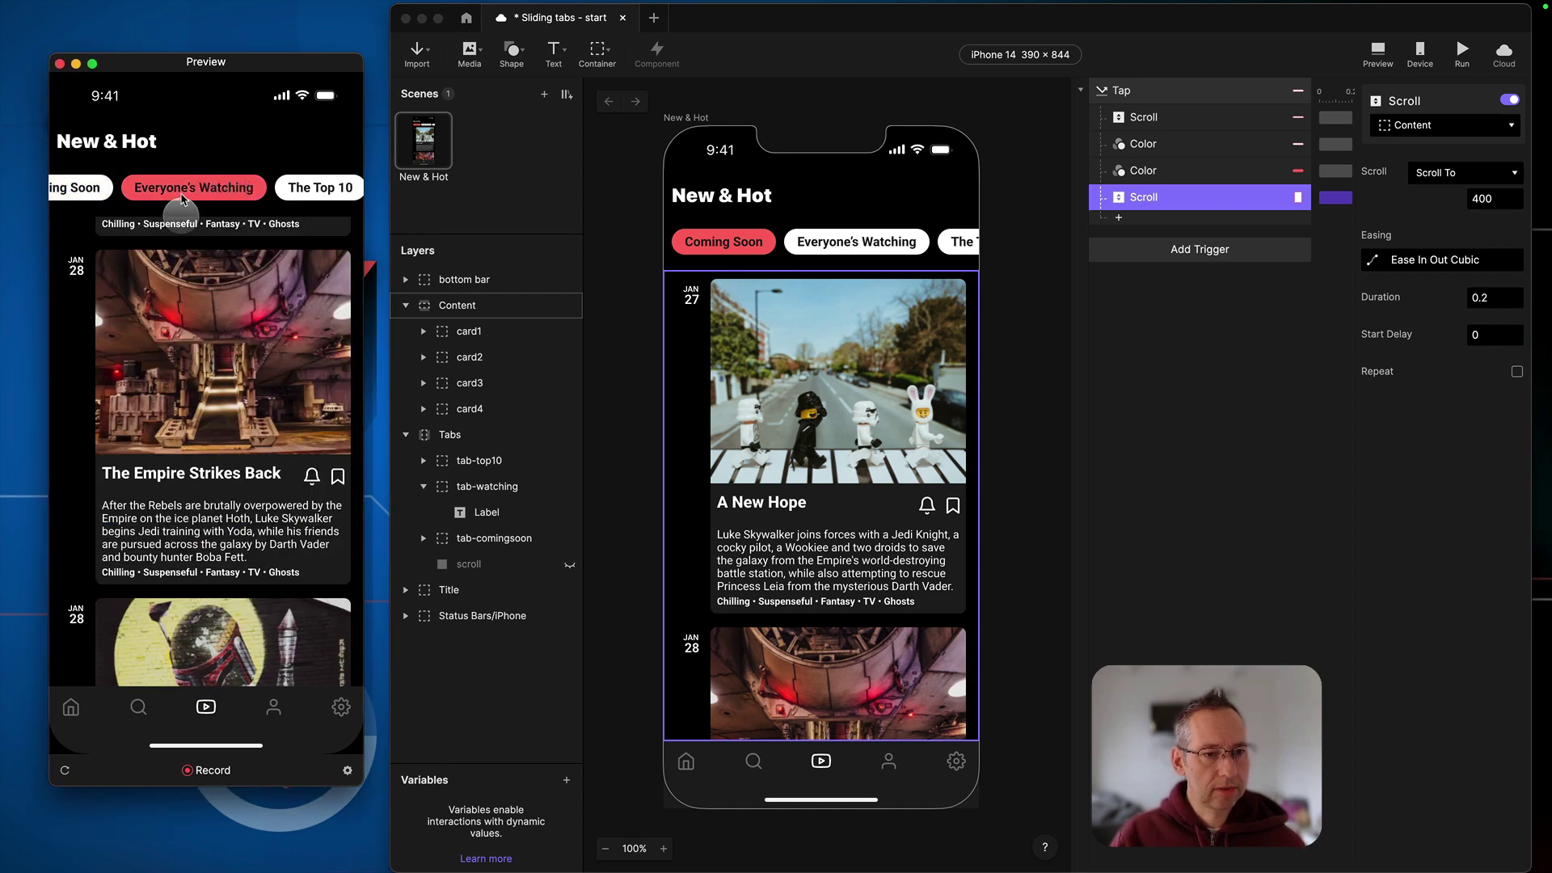
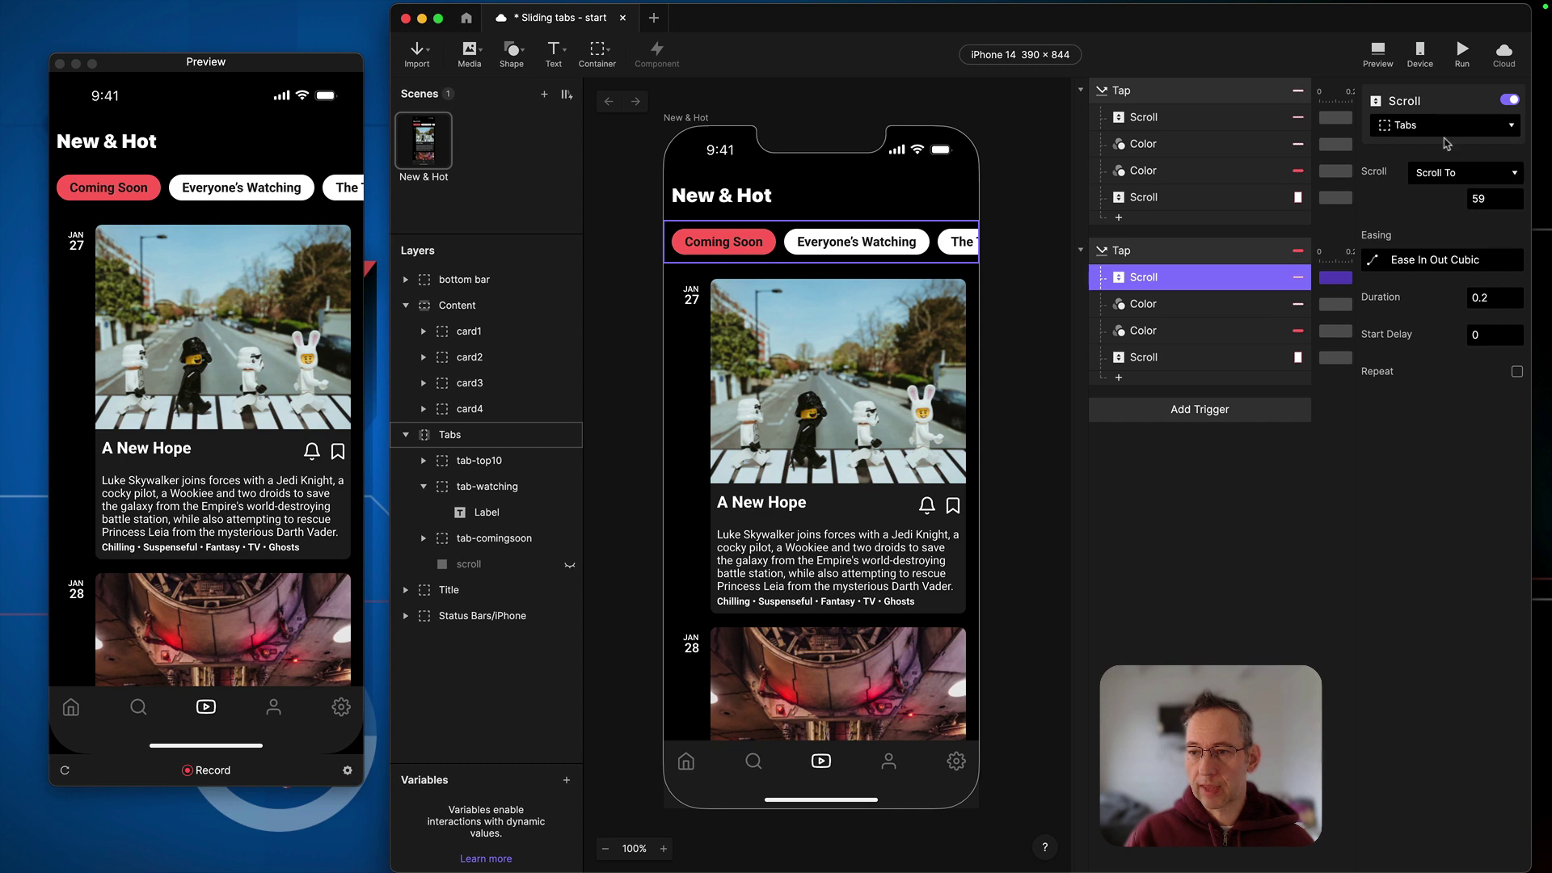
Step: Set the Tabs Scroll response under the second Tap trigger to scroll to 0
{"action": "left_click", "coordinate": [1499, 199]}
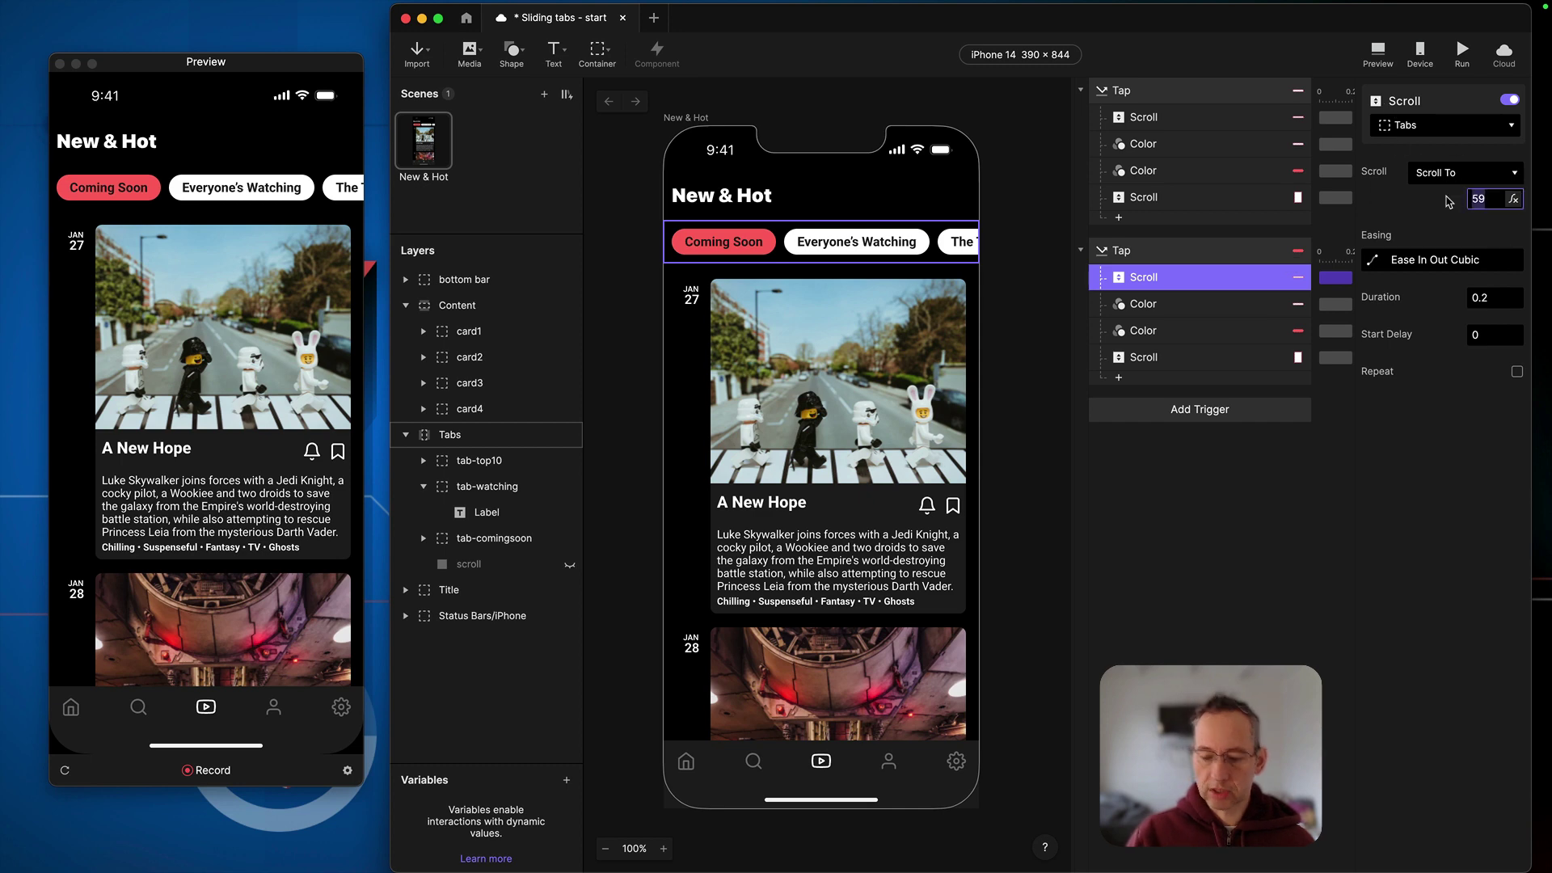
{"action": "type", "text": "0"}
{"action": "key", "text": "Return"}
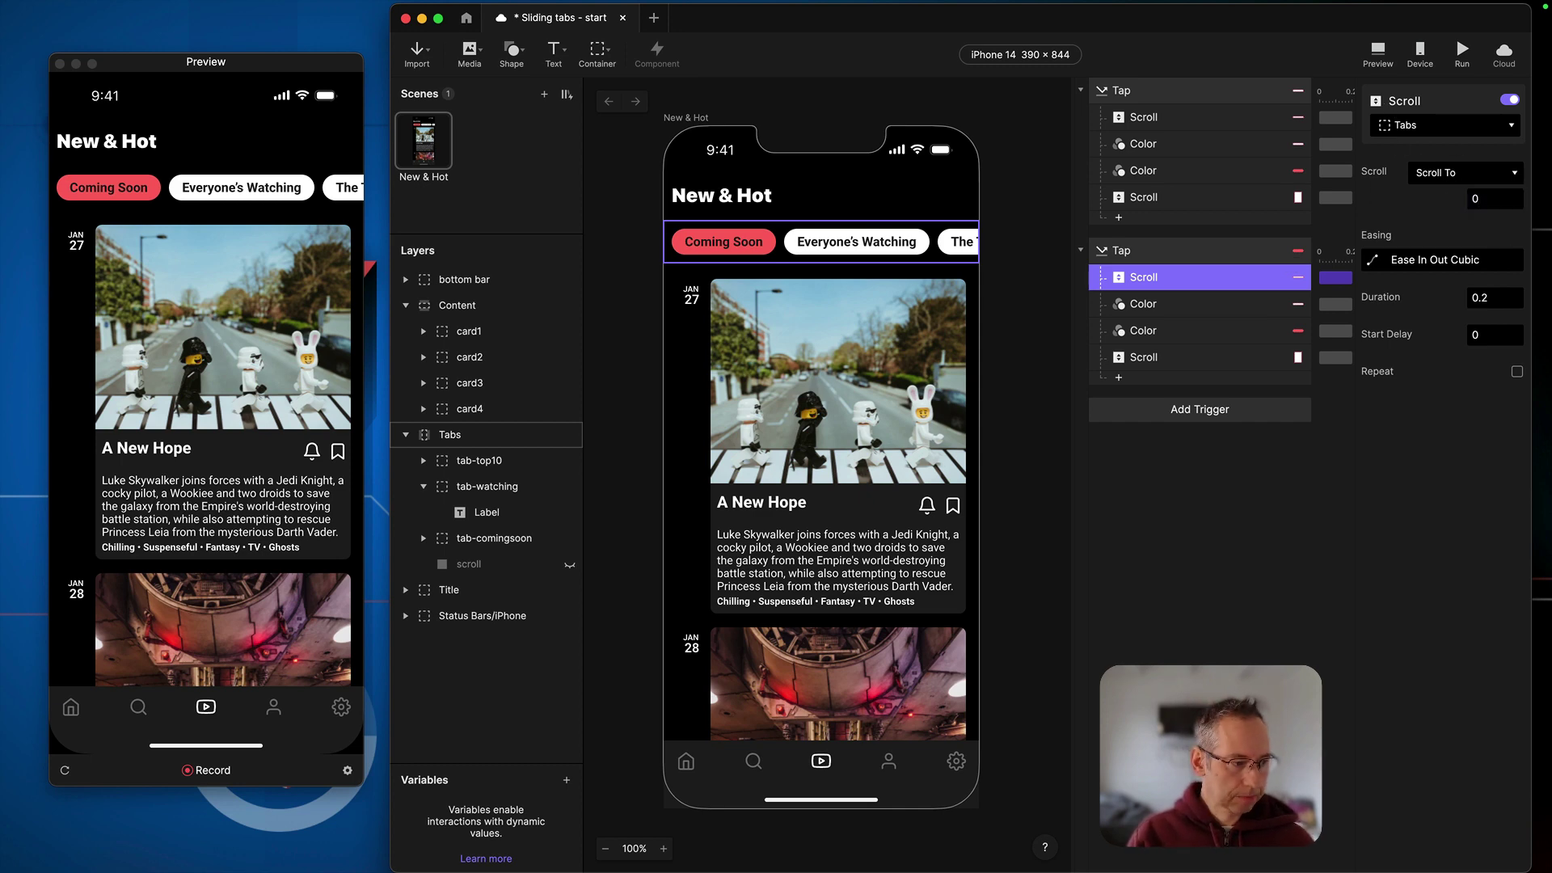
Step: Set the fill of the tab-watching Color response under the second Tap trigger to #FFFFFF
{"action": "left_click", "coordinate": [1142, 311]}
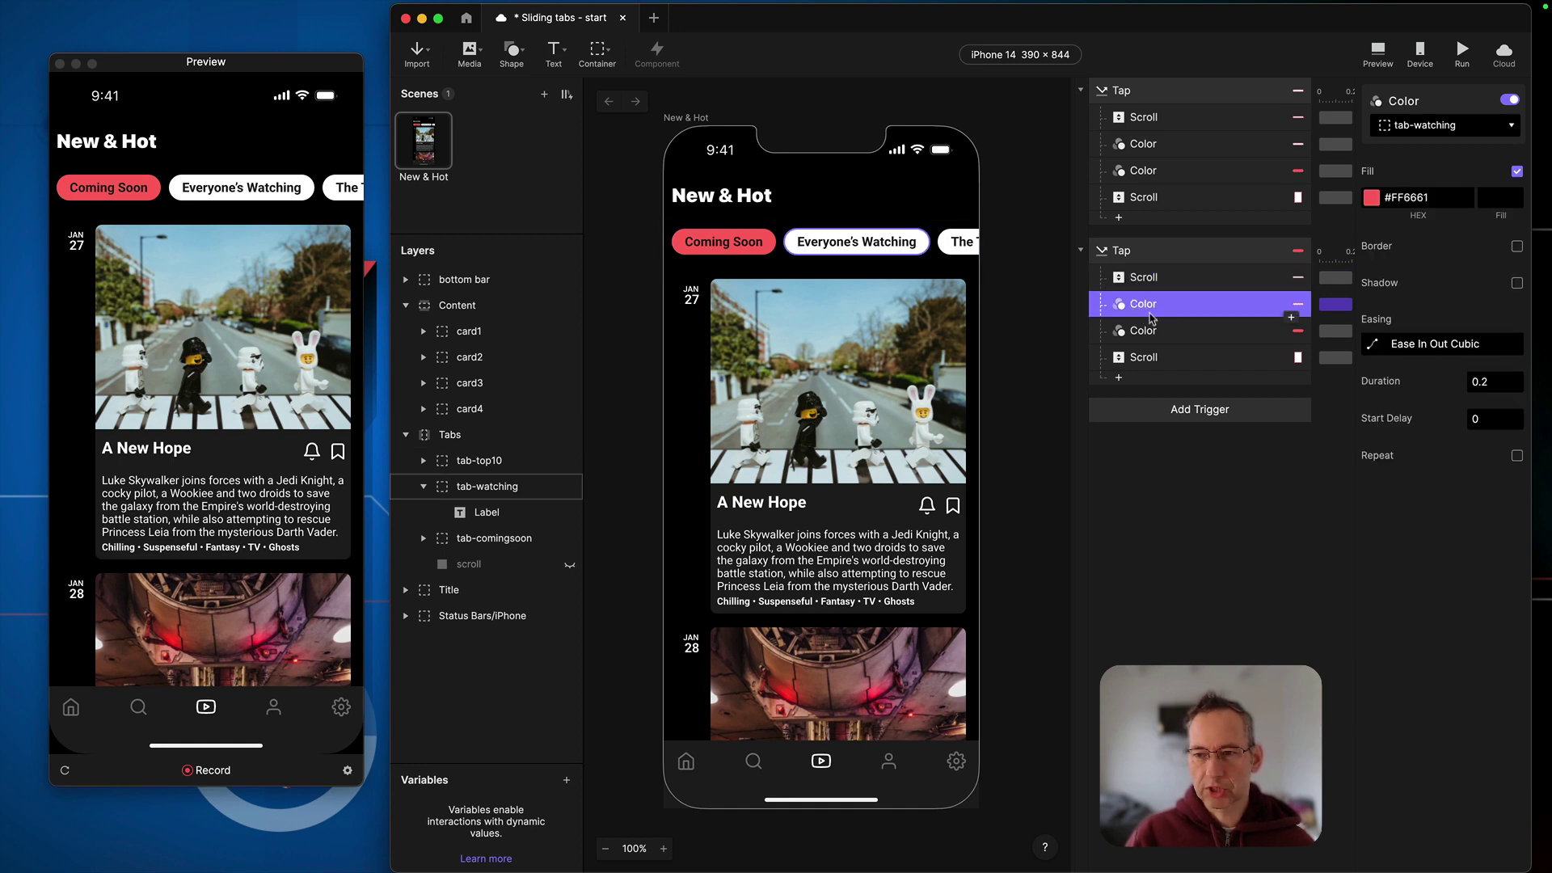
{"action": "left_click", "coordinate": [1371, 197]}
{"action": "type", "text": "FFFFFF"}
{"action": "left_click", "coordinate": [1196, 537]}
Step: Set the fill of the tab-comingsoon Color response under the second Tap trigger to #FF6661
{"action": "left_click", "coordinate": [1132, 329]}
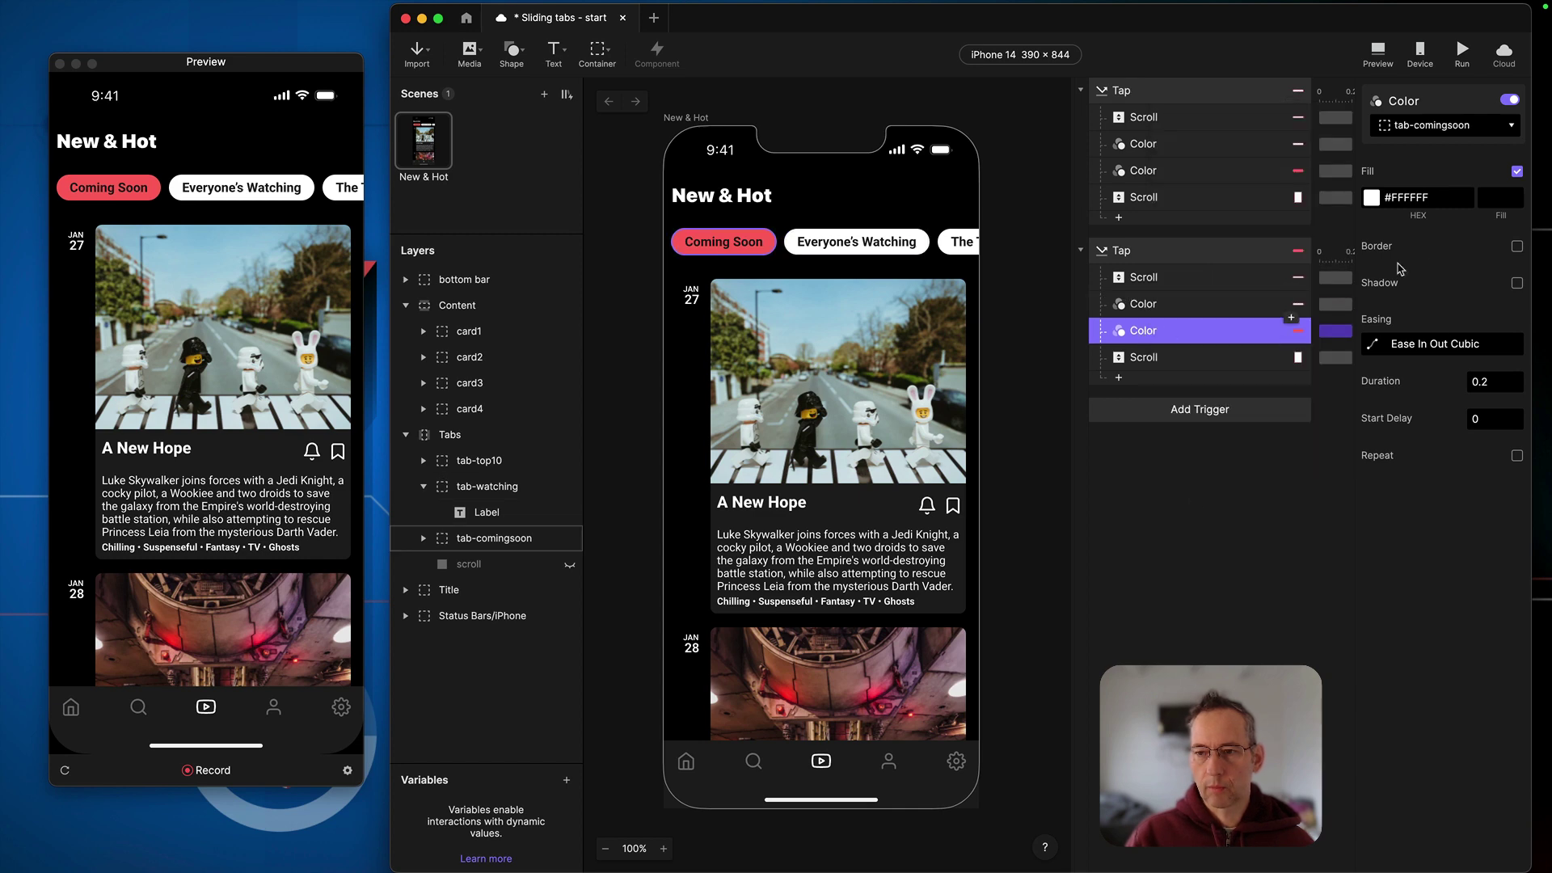
{"action": "left_click", "coordinate": [1391, 200]}
{"action": "double_click", "coordinate": [1391, 199]}
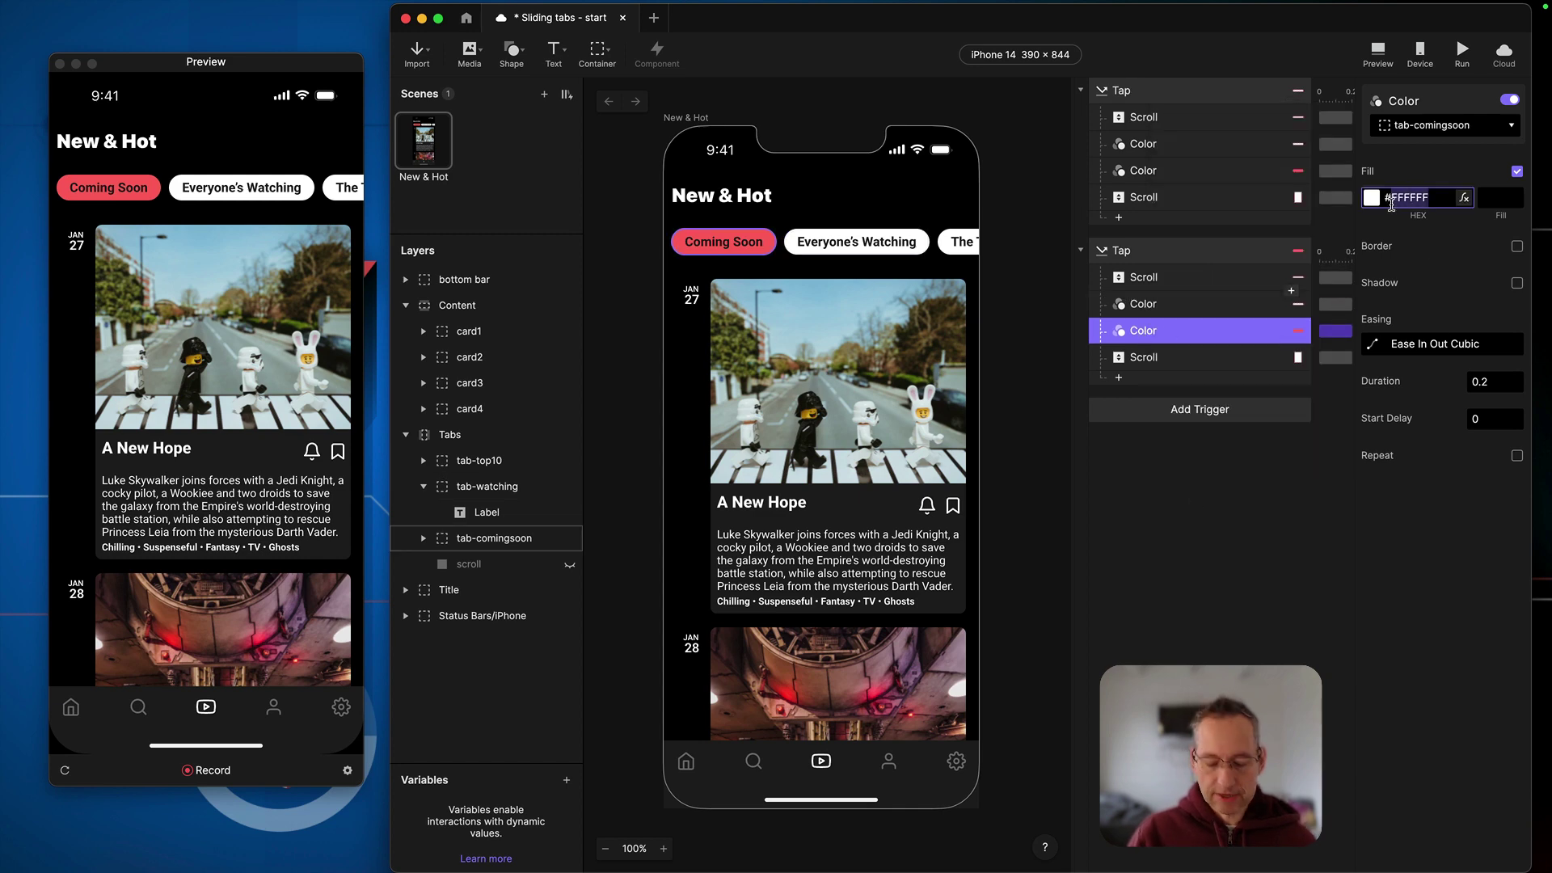
{"action": "type", "text": "ff6661"}
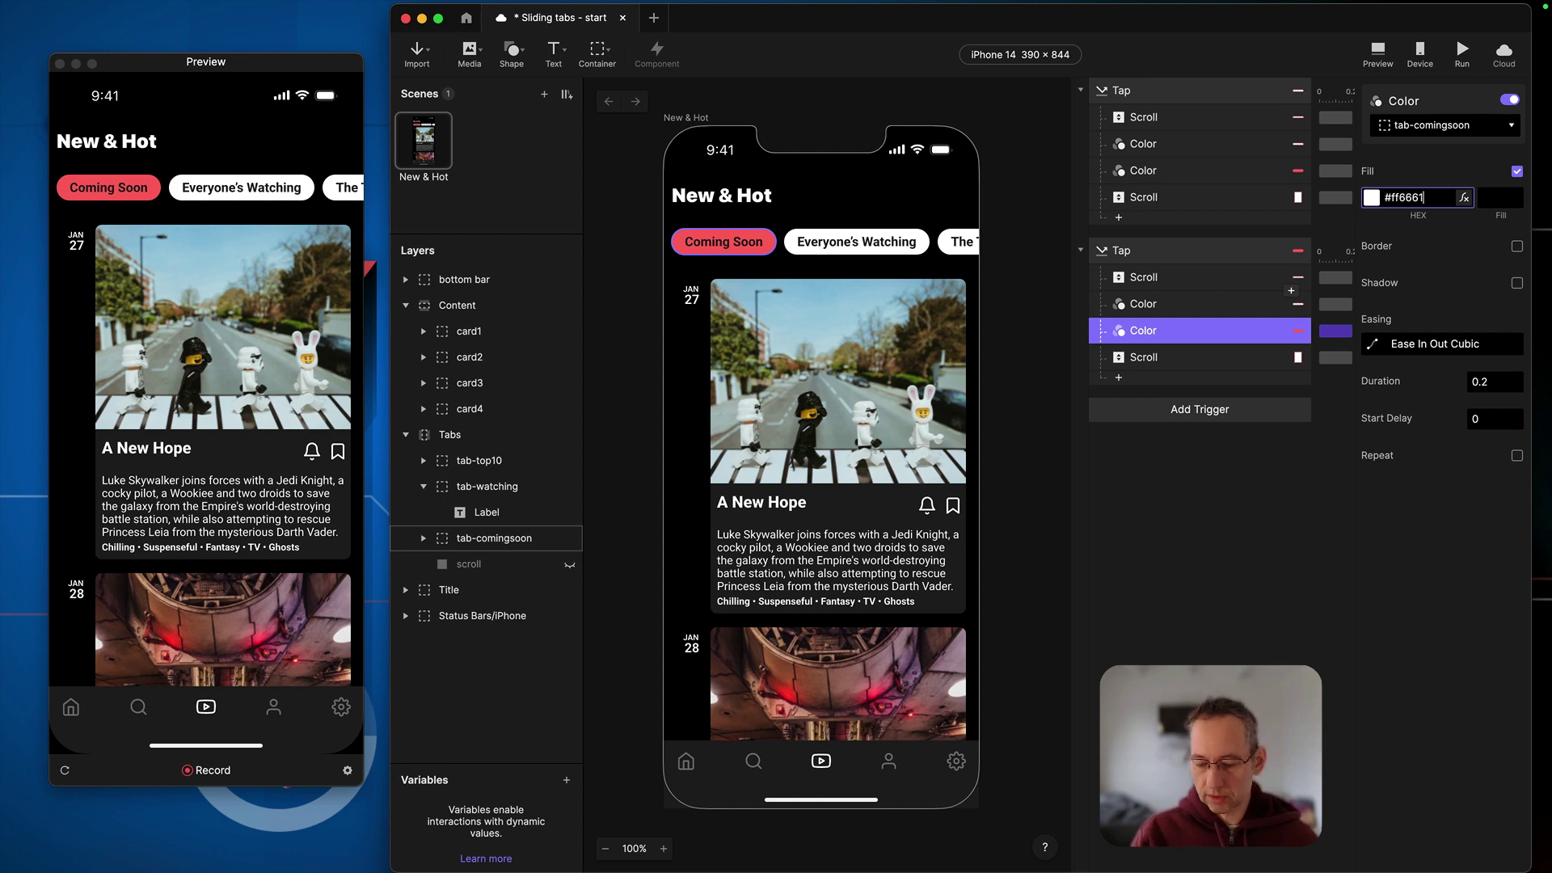
{"action": "key", "text": "Return"}
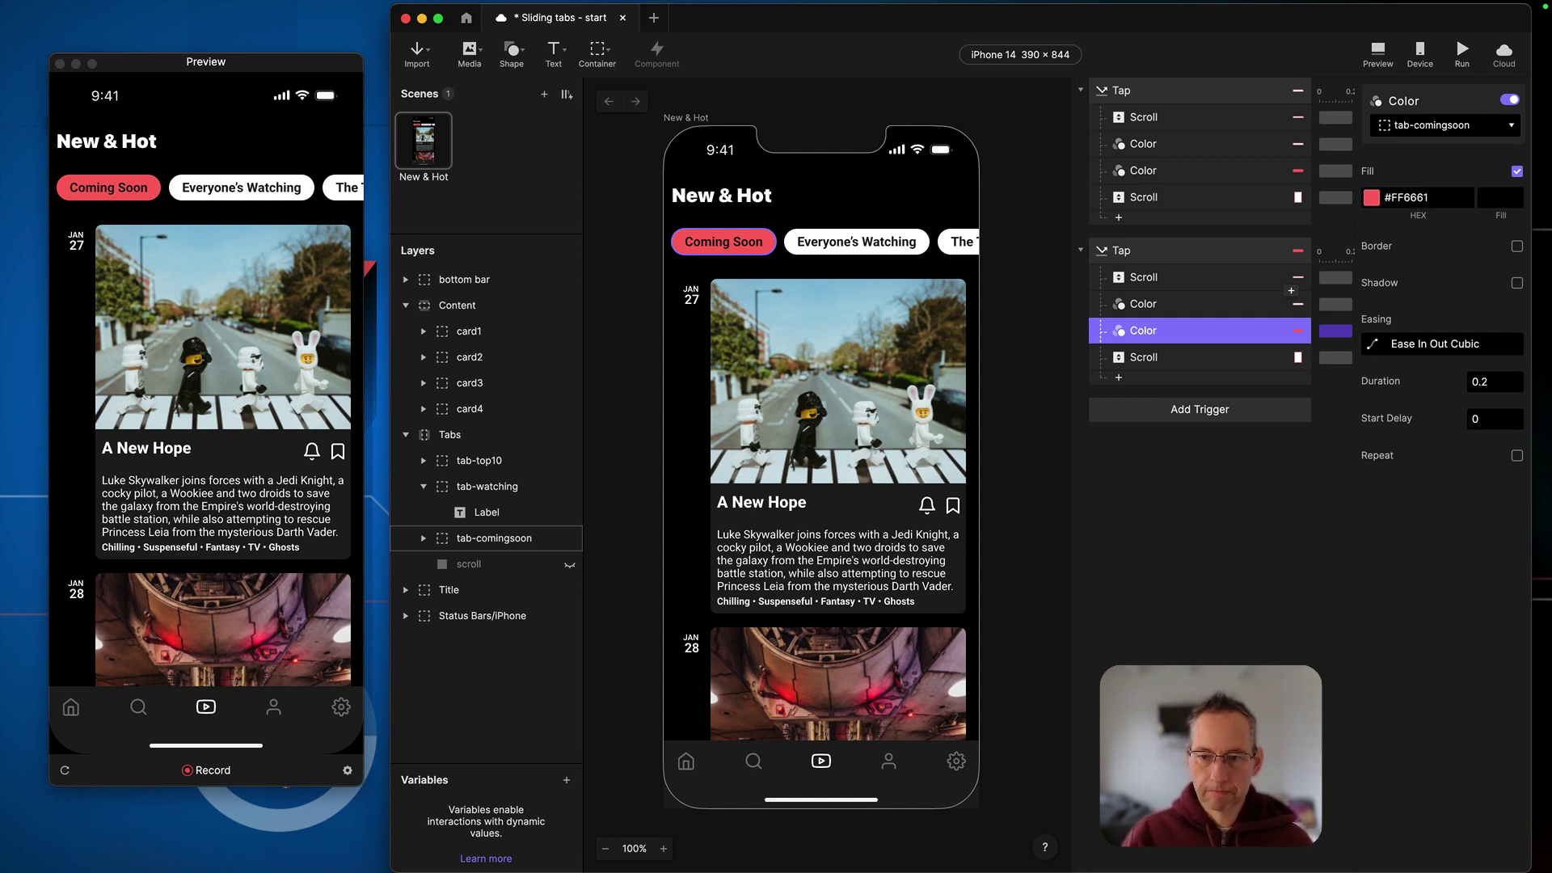
Step: Set the Content Scroll response under the second Tap trigger to scroll to 0
{"action": "left_click", "coordinate": [1147, 358]}
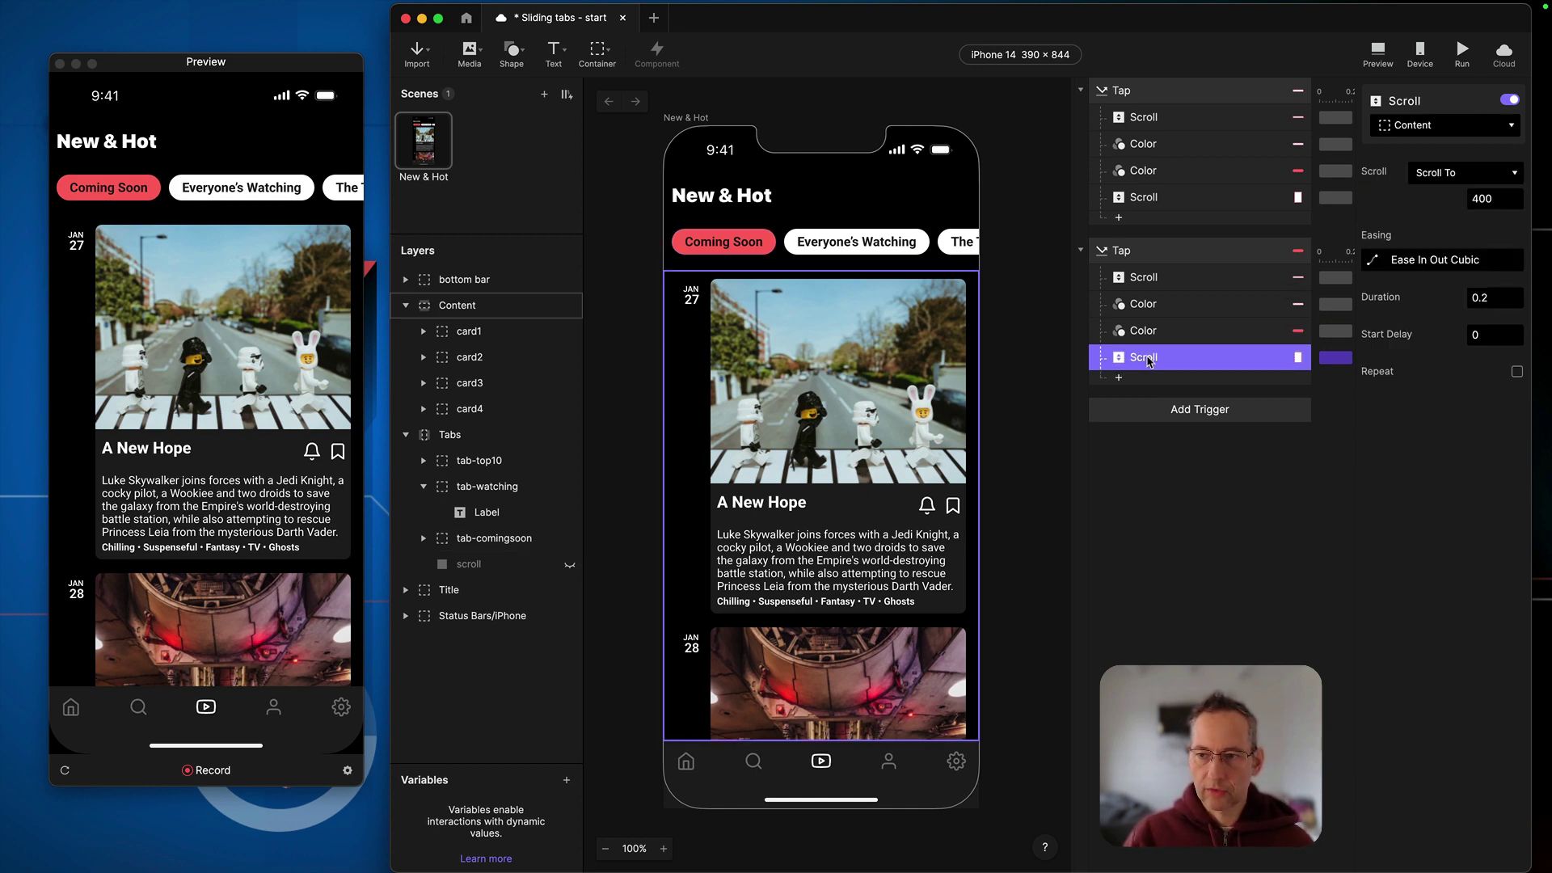
{"action": "left_click", "coordinate": [1489, 198]}
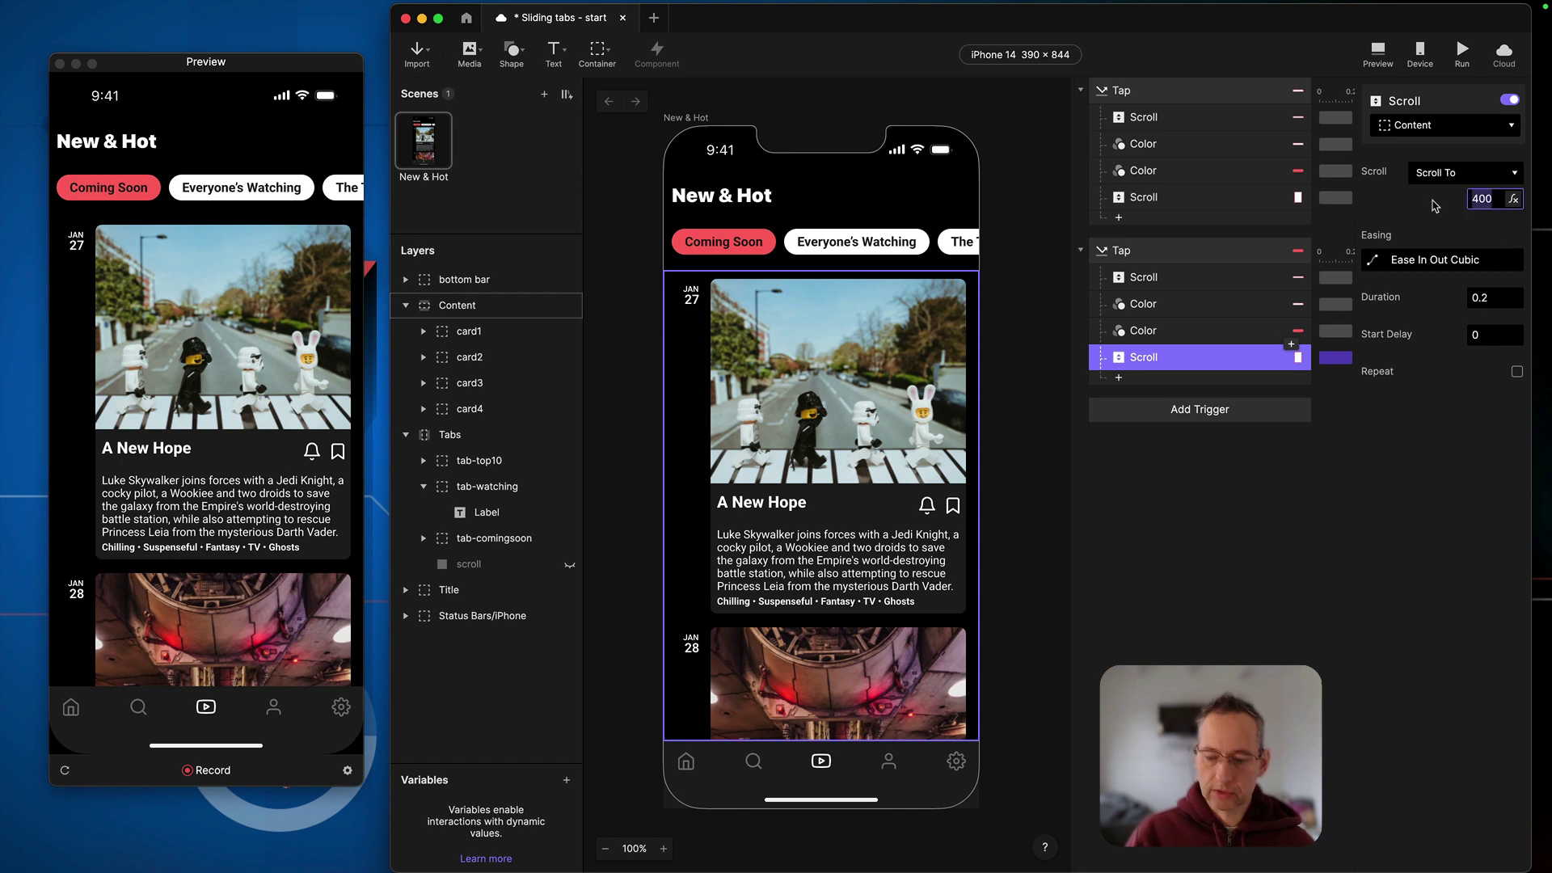
{"action": "type", "text": "0"}
{"action": "key", "text": "Return"}
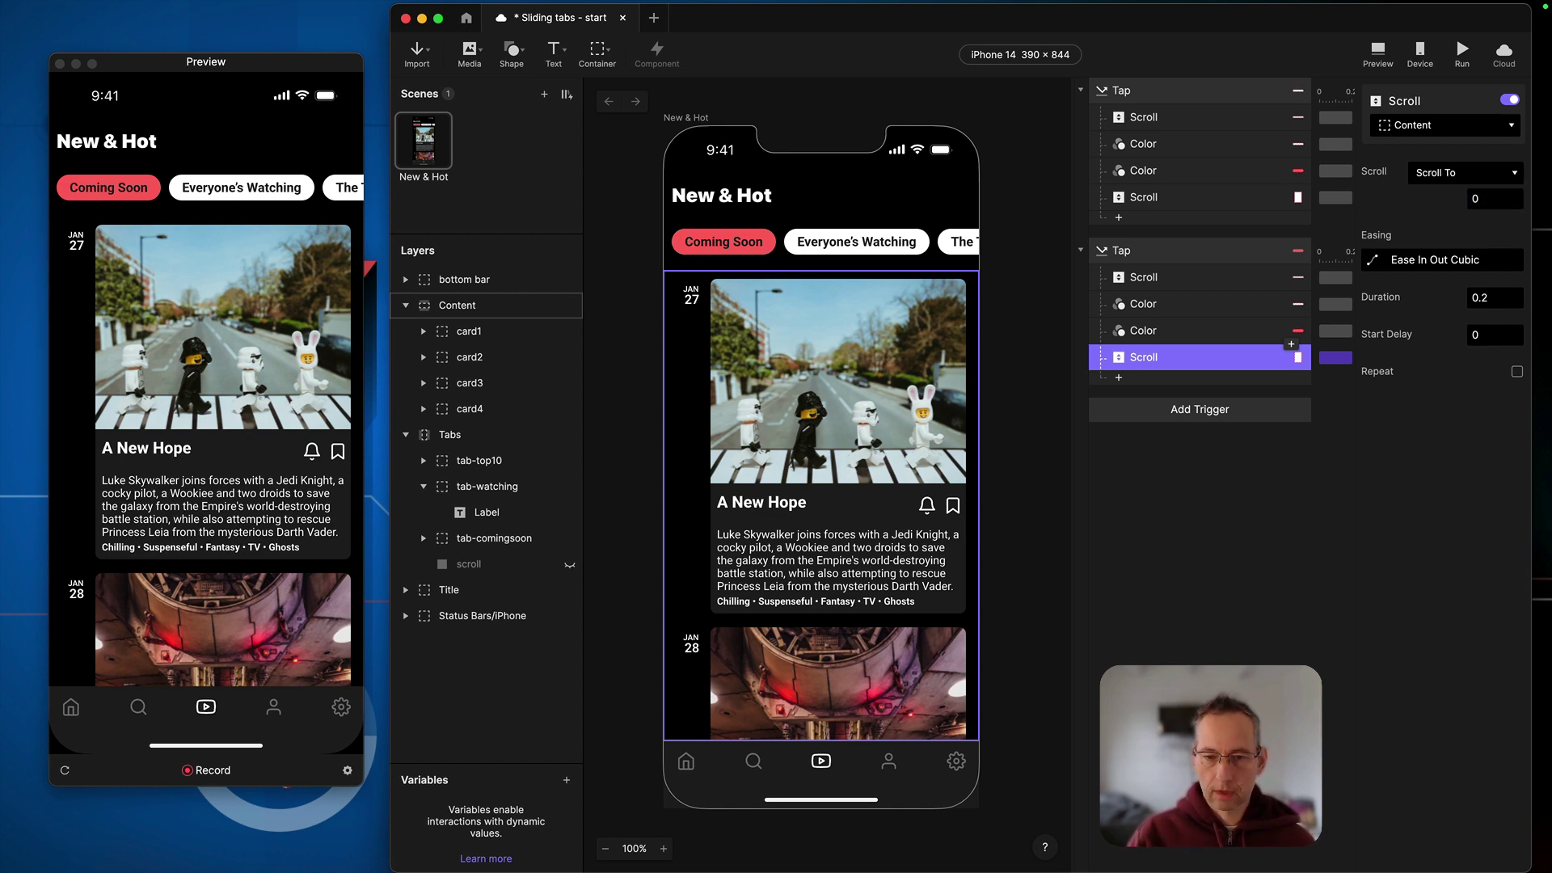
Step: Test the Everyone's Watching and Coming Soon tabs in the preview and slide the tab bar sideways
{"action": "left_click", "coordinate": [234, 194]}
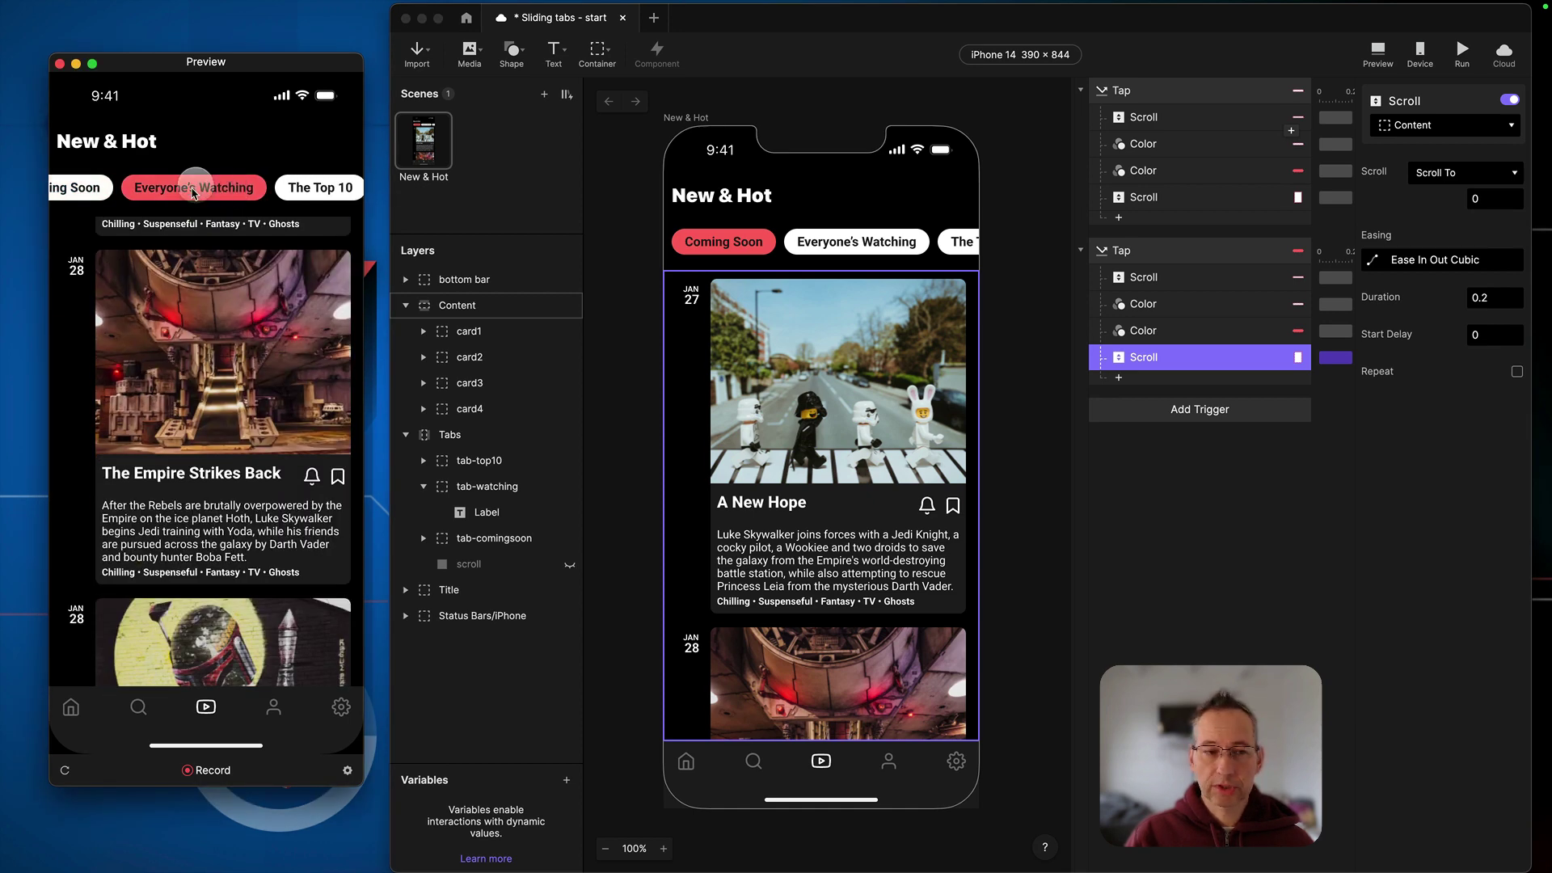
{"action": "left_click", "coordinate": [74, 191]}
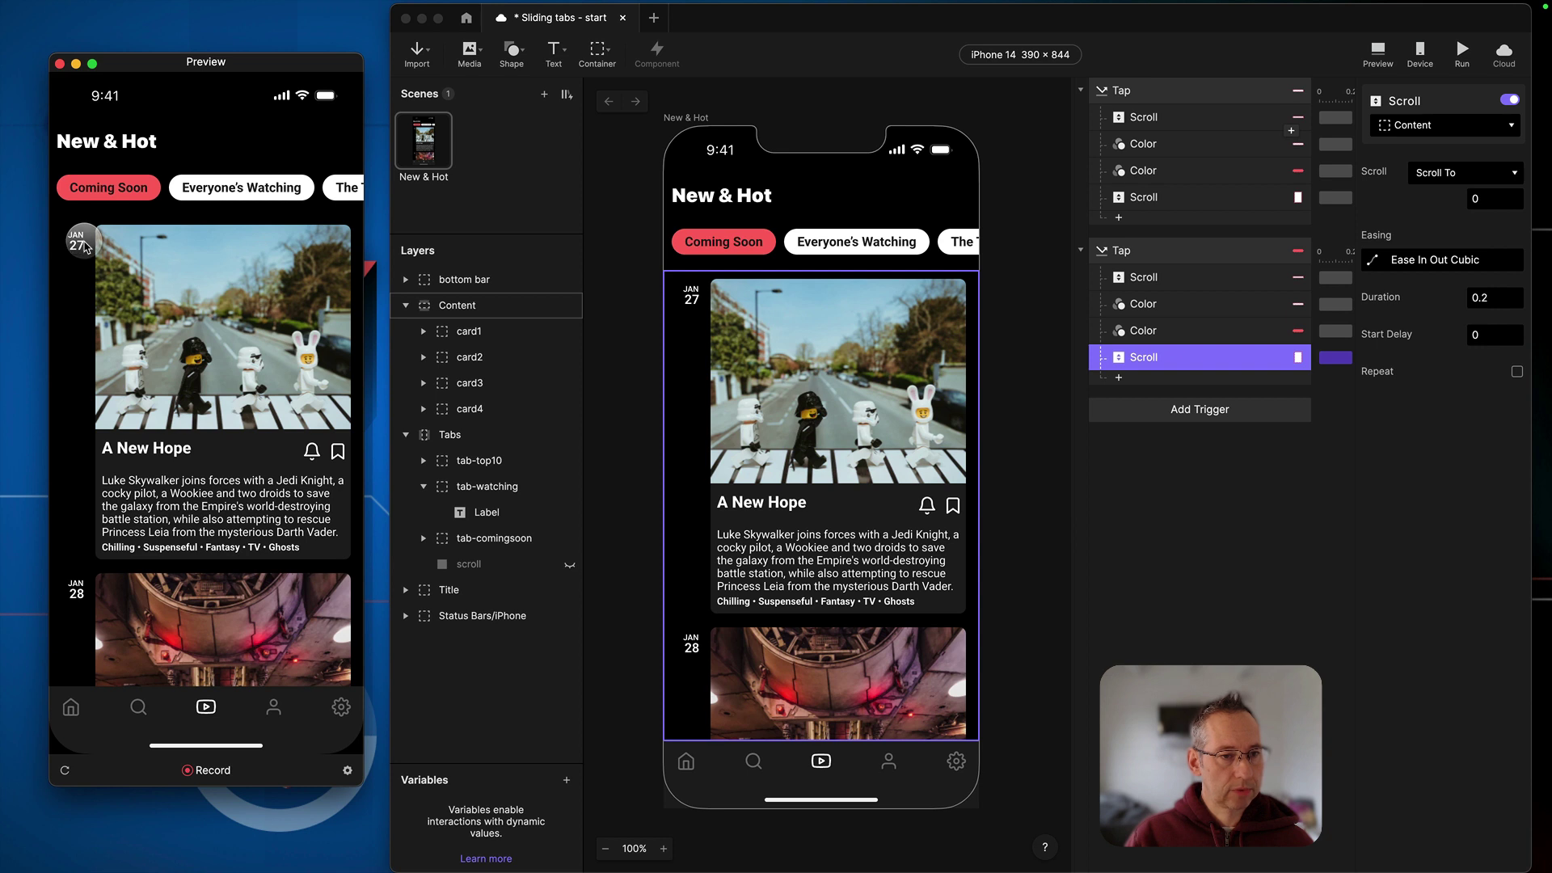
{"action": "left_click_drag", "start_coordinate": [270, 180], "coordinate": [149, 191]}
{"action": "left_click_drag", "start_coordinate": [243, 184], "coordinate": [161, 250]}
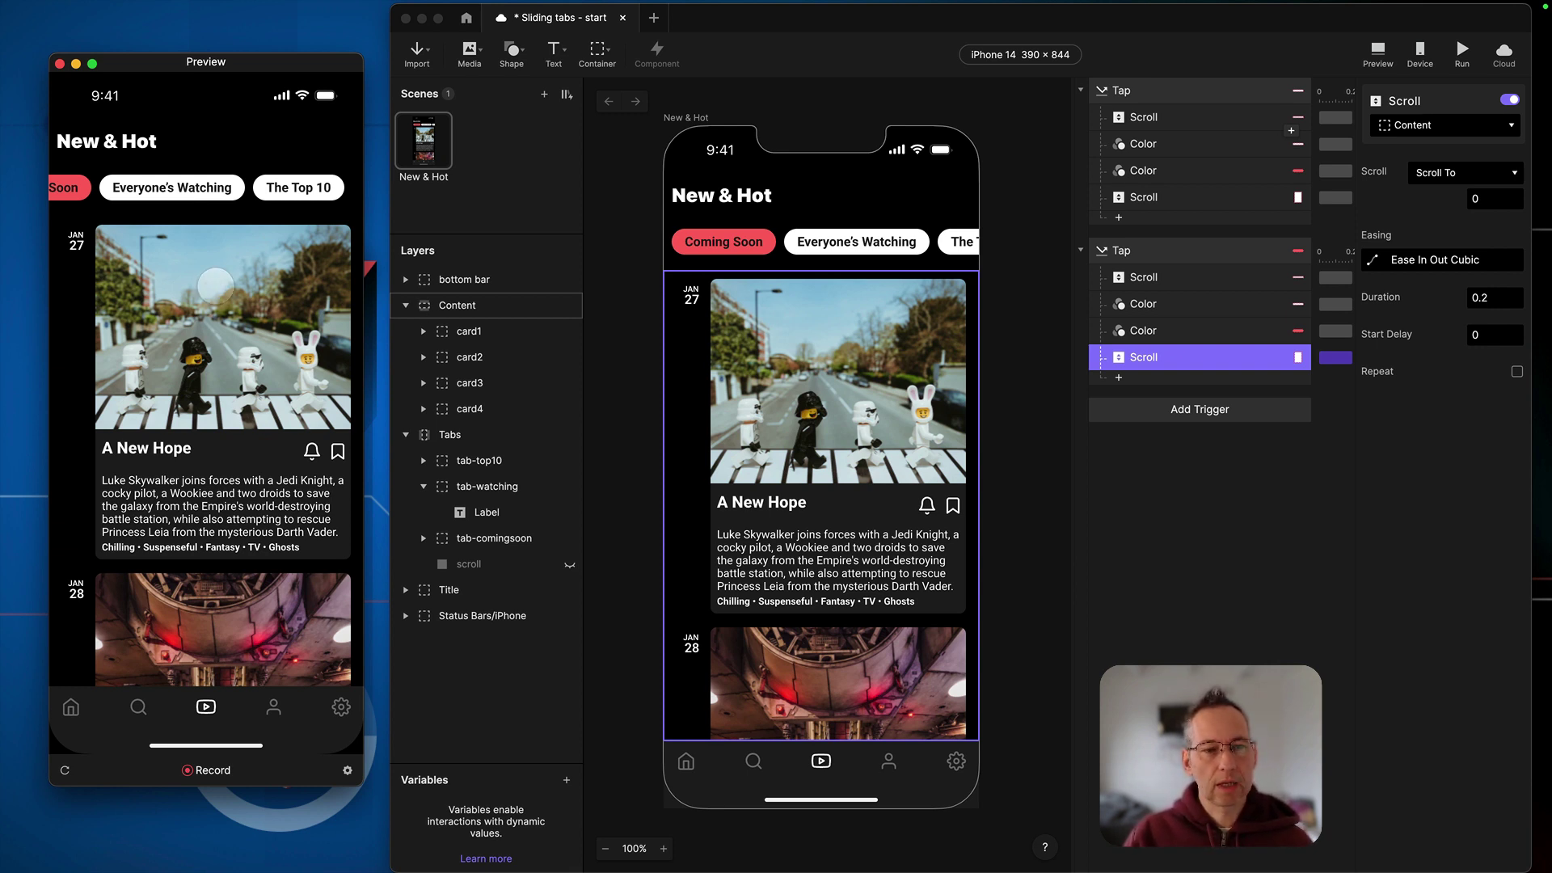
Step: Collapse the Content container in the layer list and select the Tabs container
{"action": "left_click", "coordinate": [418, 310]}
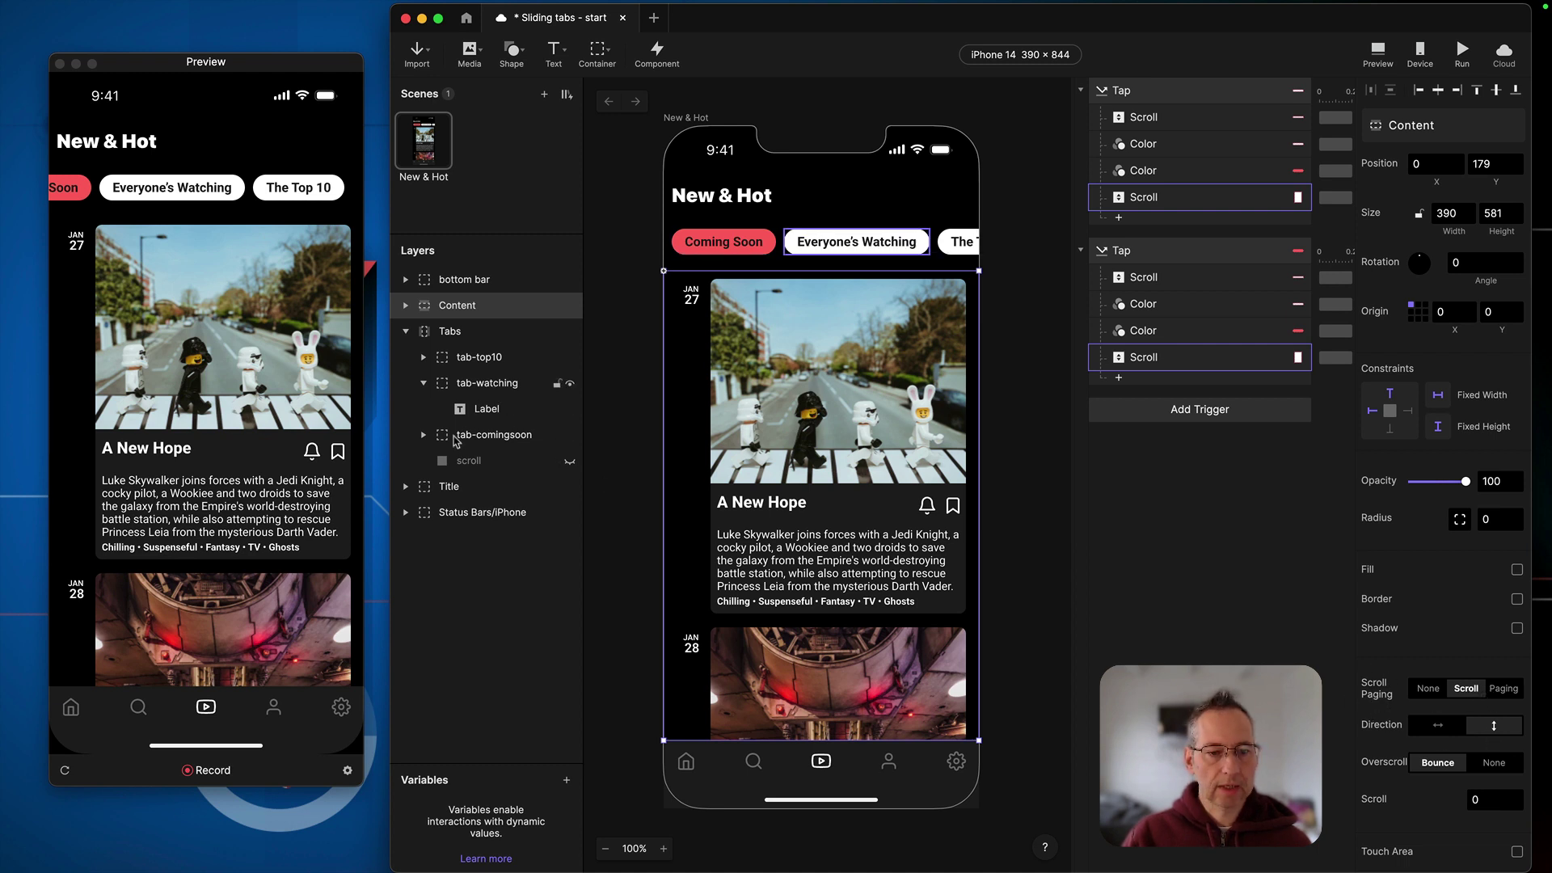
{"action": "left_click", "coordinate": [434, 336]}
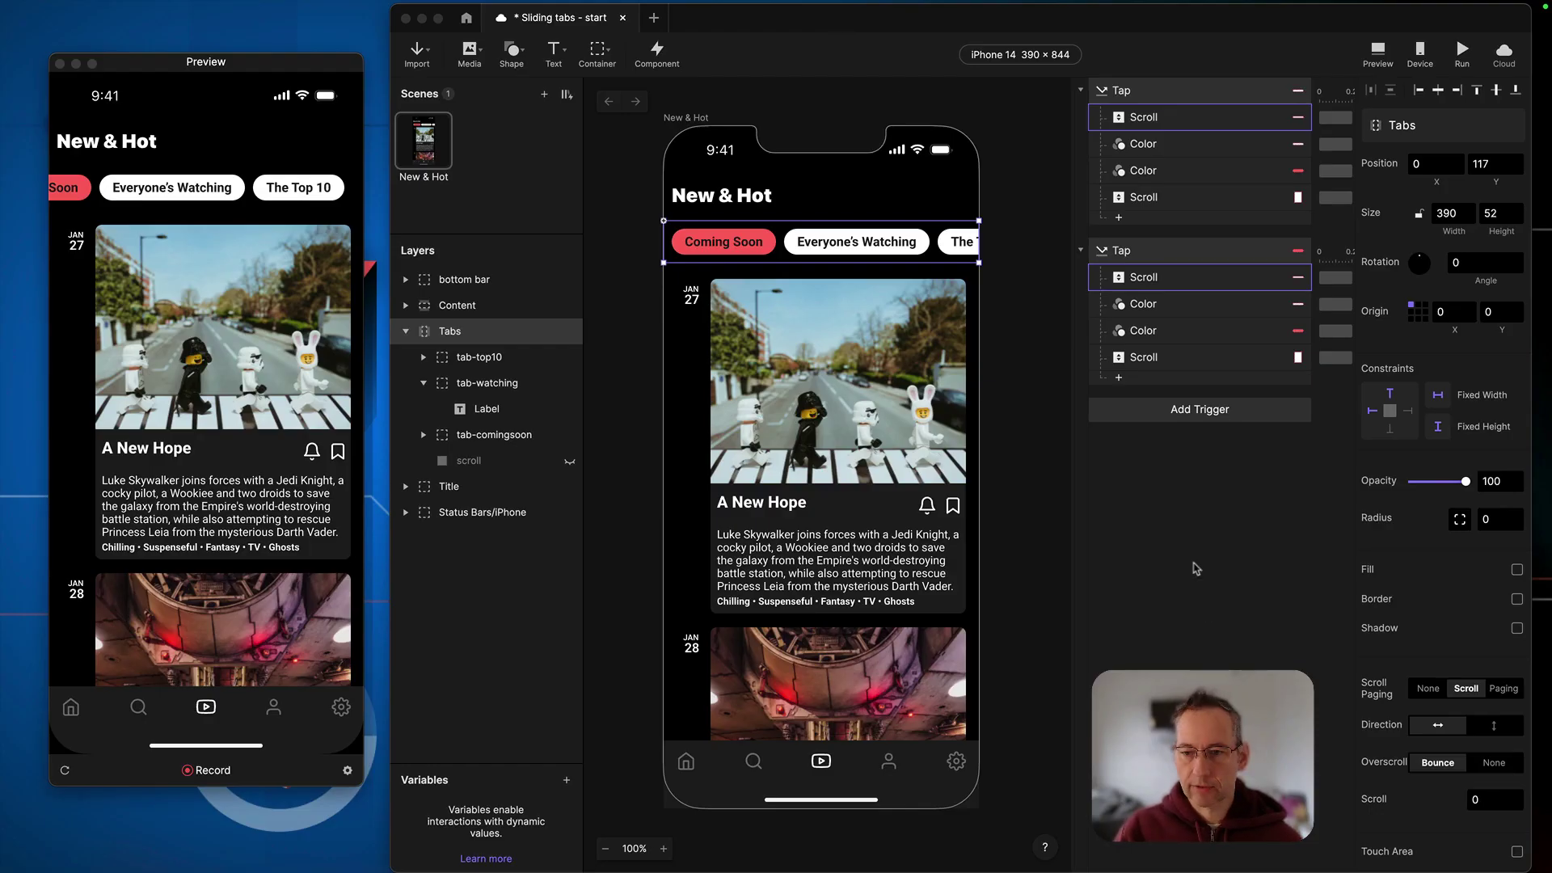
Step: Add a Range trigger that watches the Content container's scroll and fires when it is at least 400
{"action": "left_click", "coordinate": [1146, 416]}
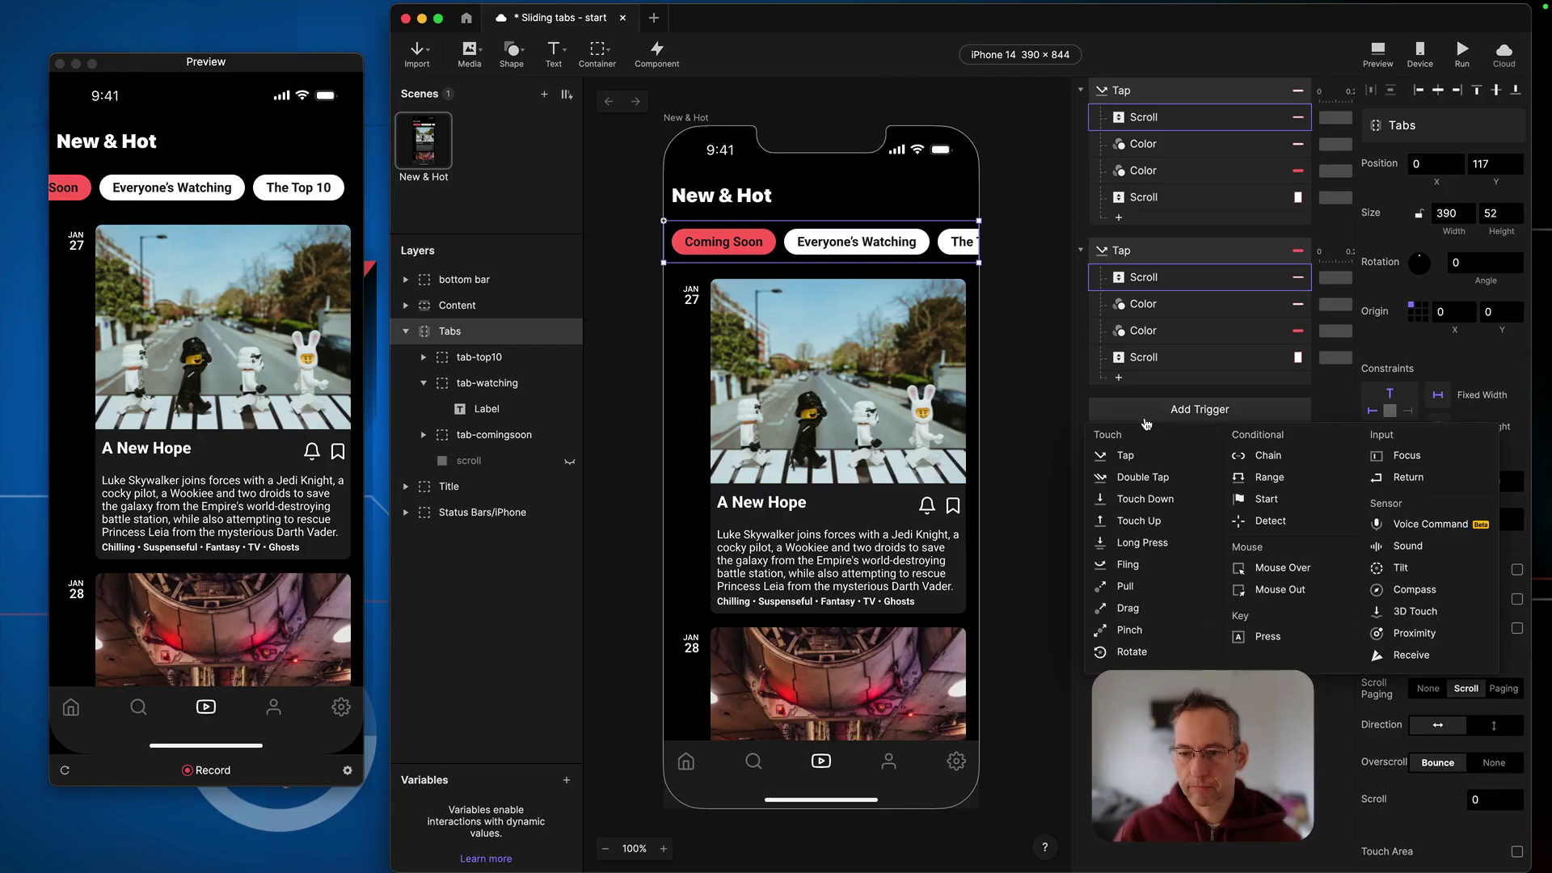
{"action": "left_click", "coordinate": [1270, 478]}
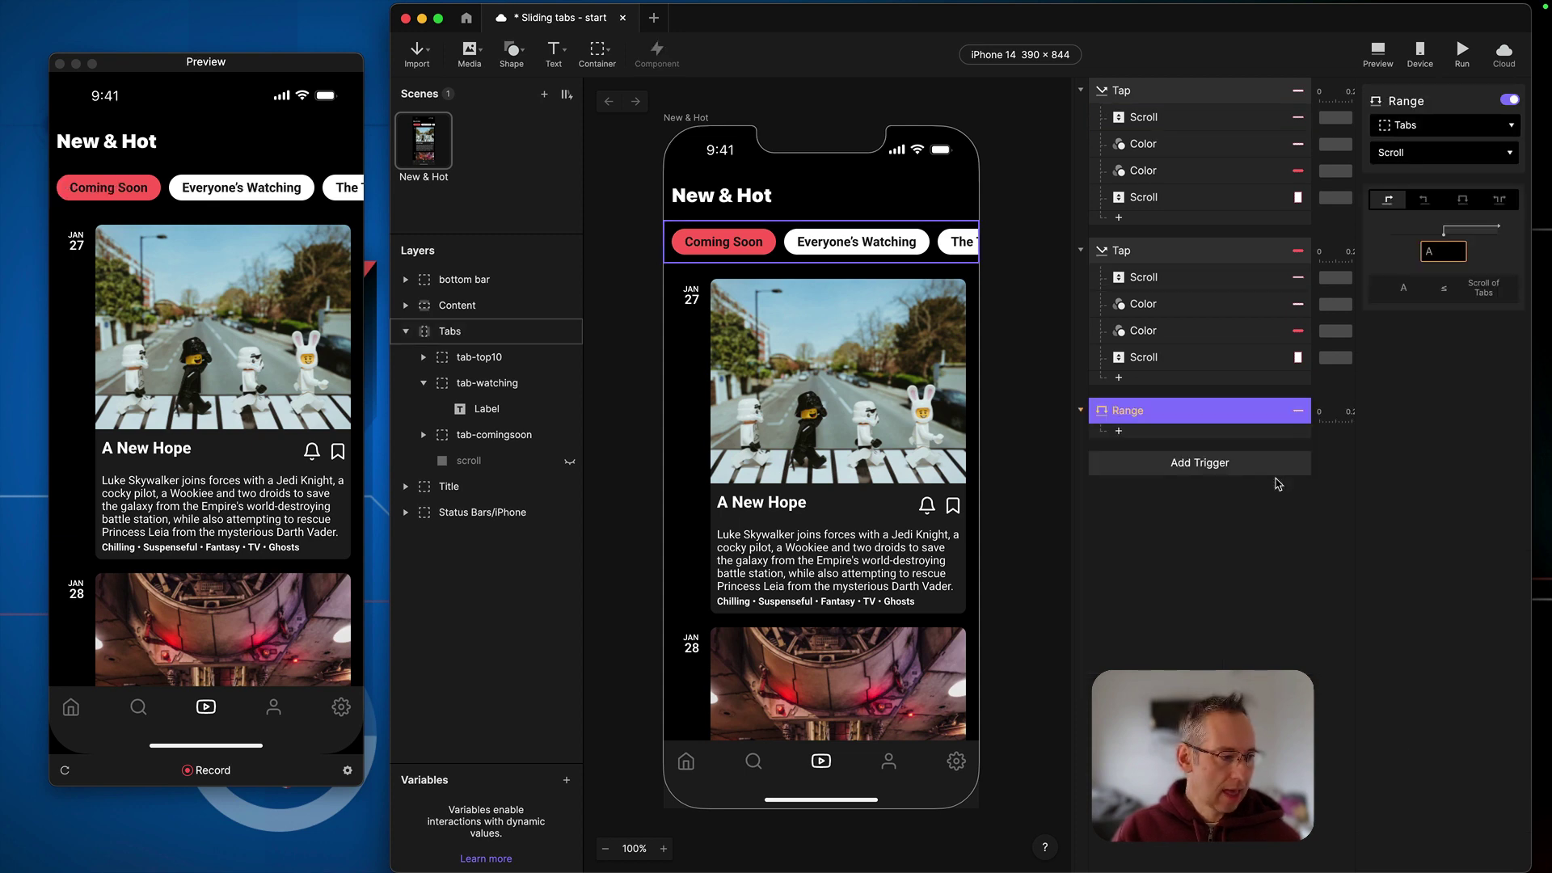
{"action": "left_click", "coordinate": [1441, 129]}
{"action": "type", "text": "cont"}
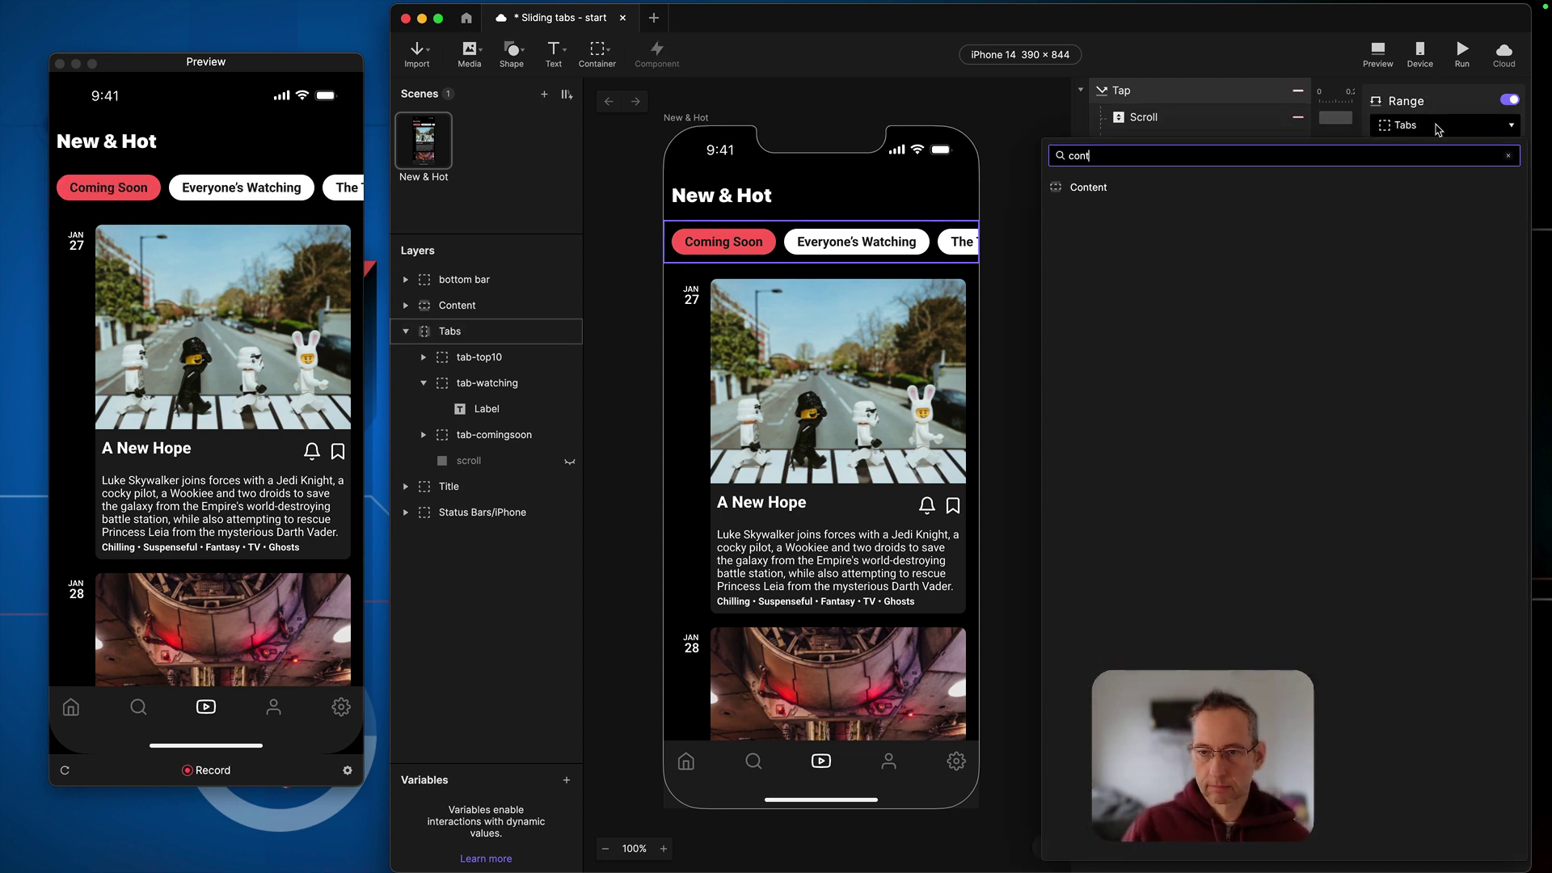
{"action": "left_click", "coordinate": [1087, 187]}
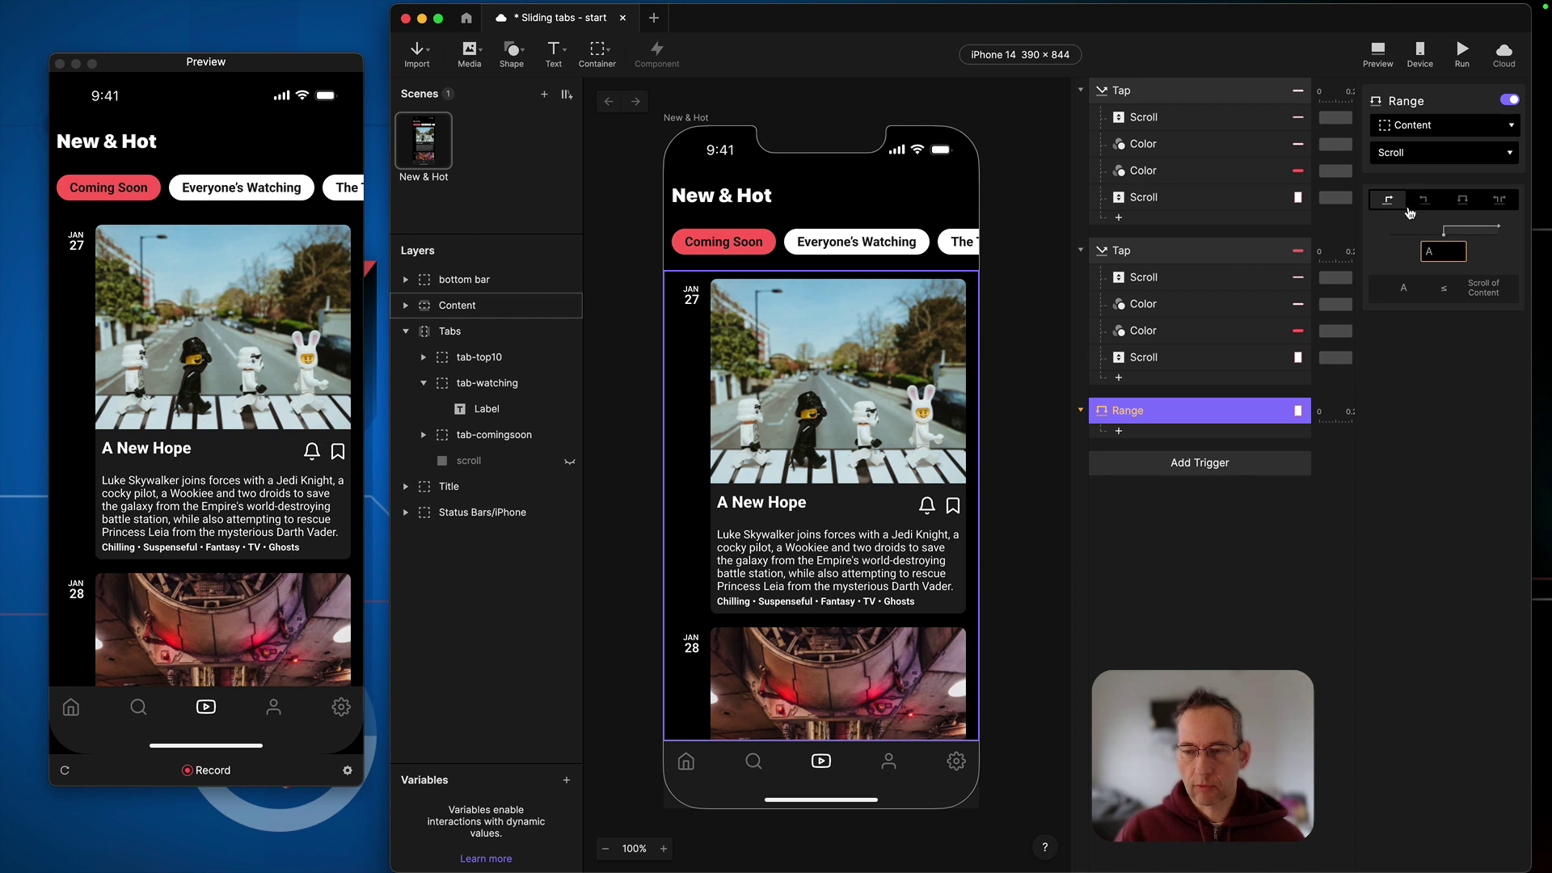
{"action": "left_click", "coordinate": [1440, 256]}
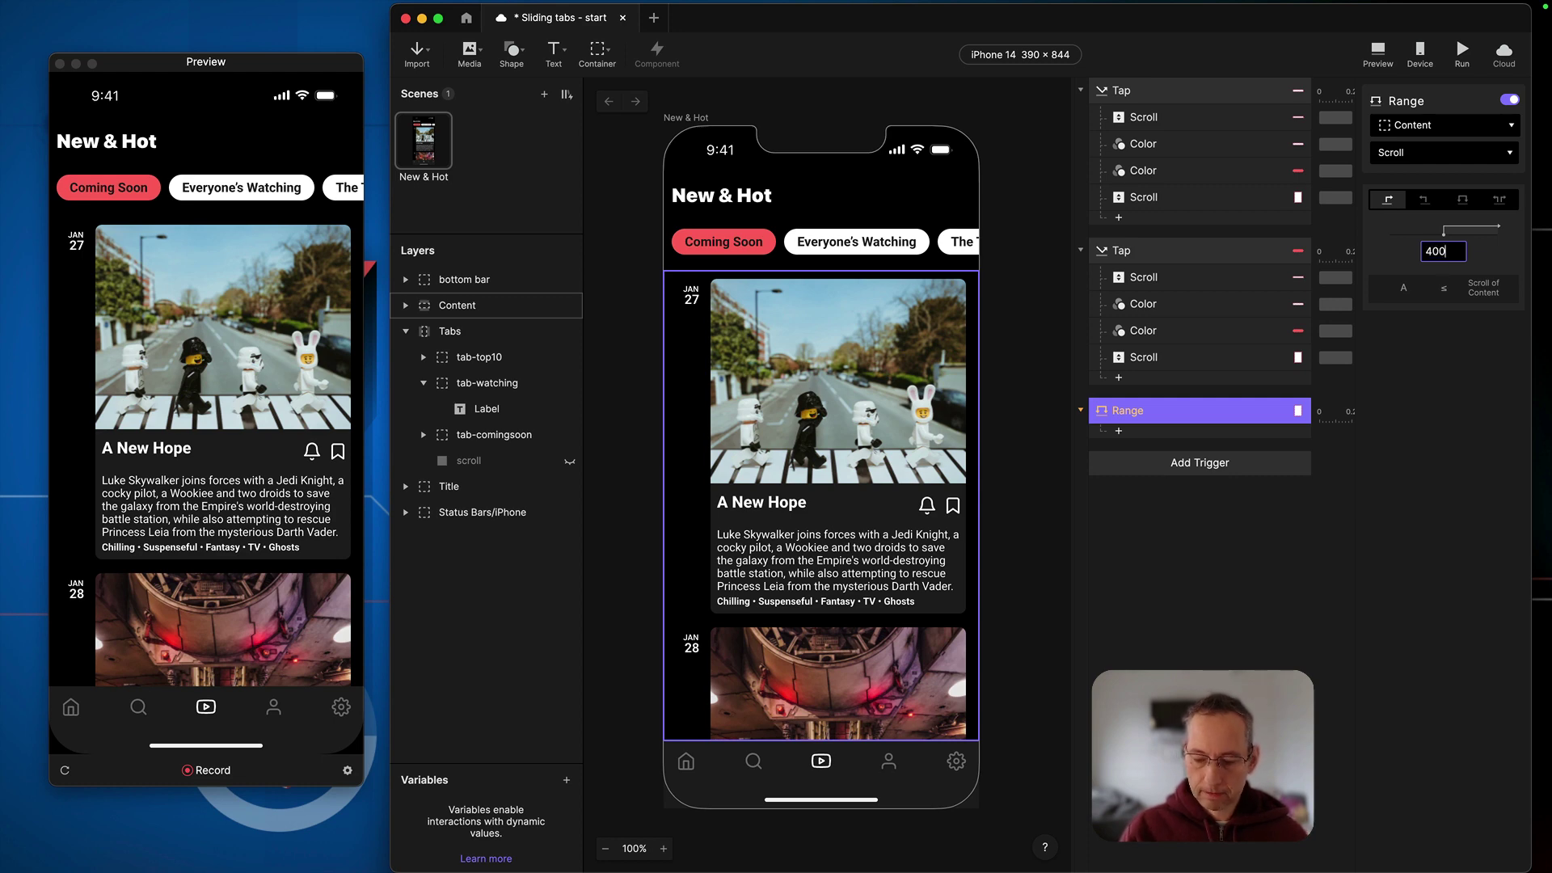
{"action": "key", "text": "Return"}
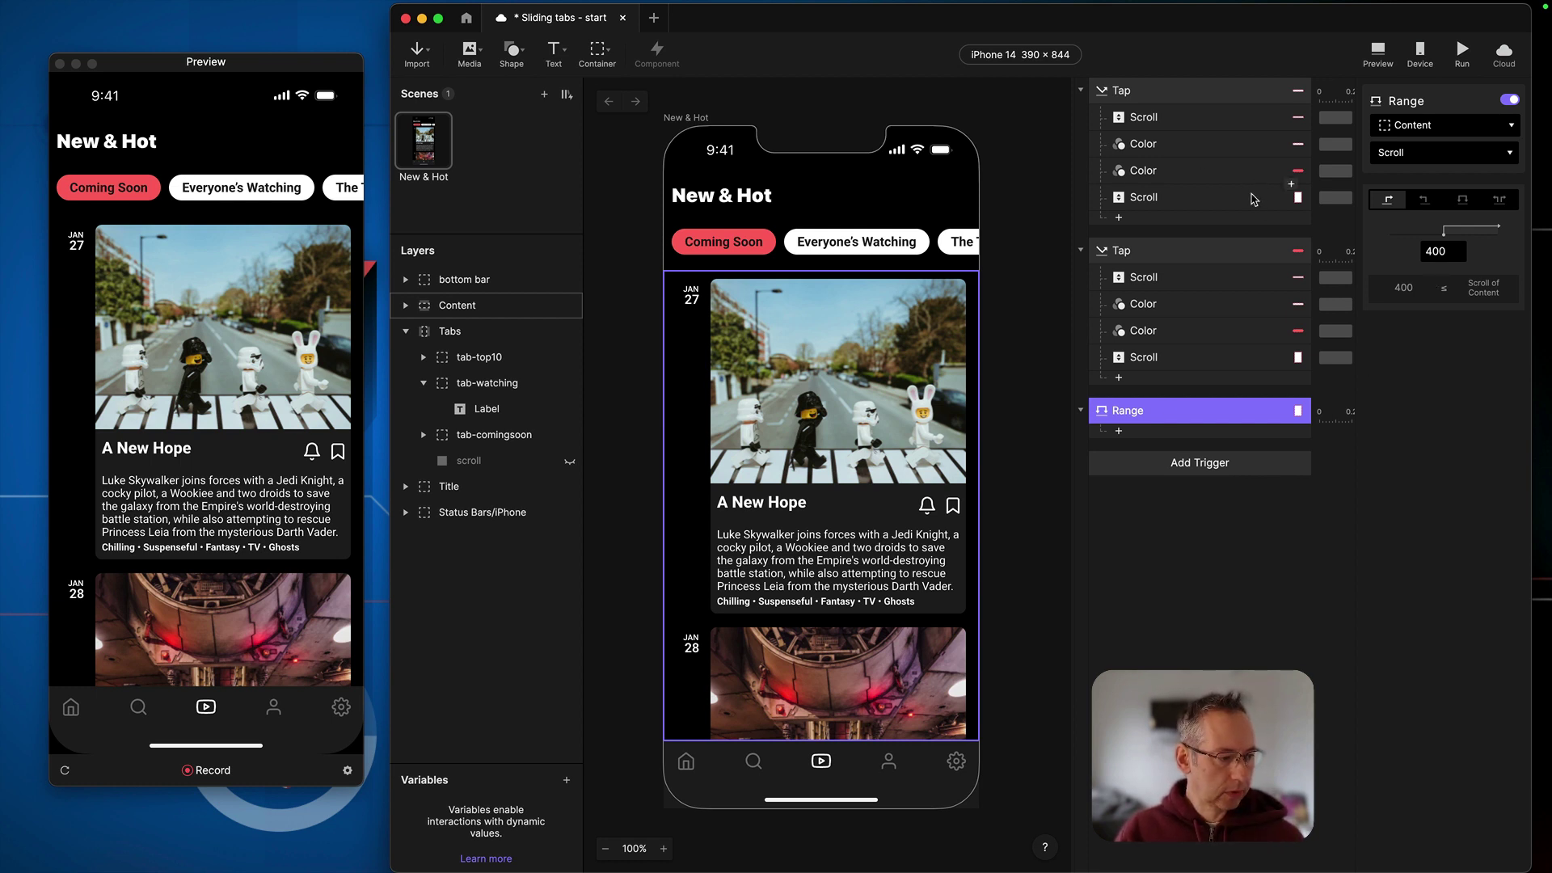
Step: Copy the Tabs Scroll response and both Color responses from the first Tap trigger into the Range trigger
{"action": "left_click", "coordinate": [1151, 121]}
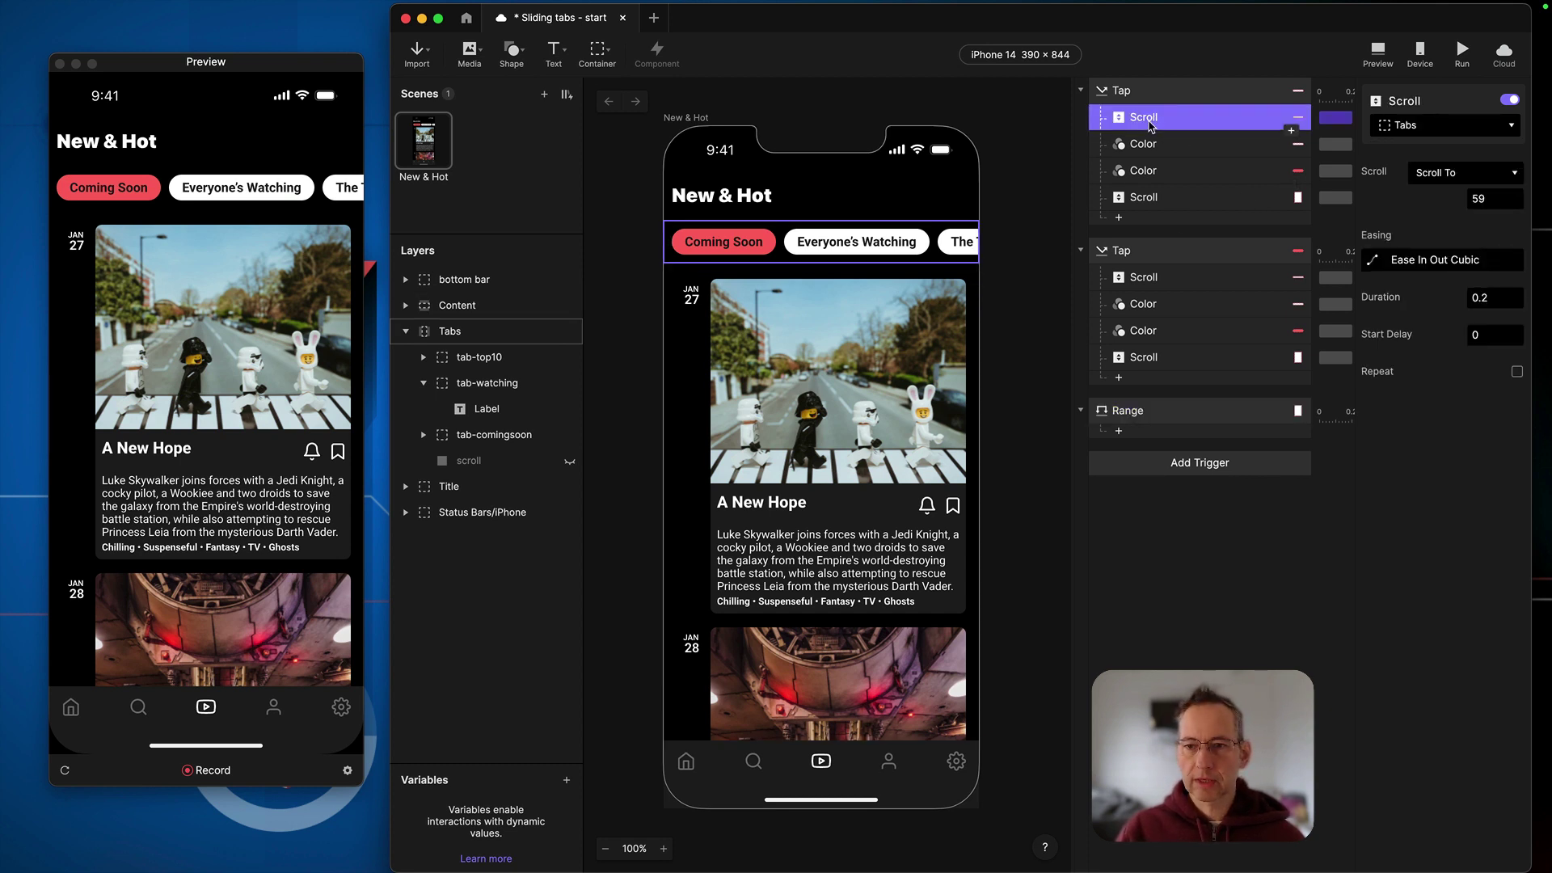
{"action": "left_click", "coordinate": [1152, 207]}
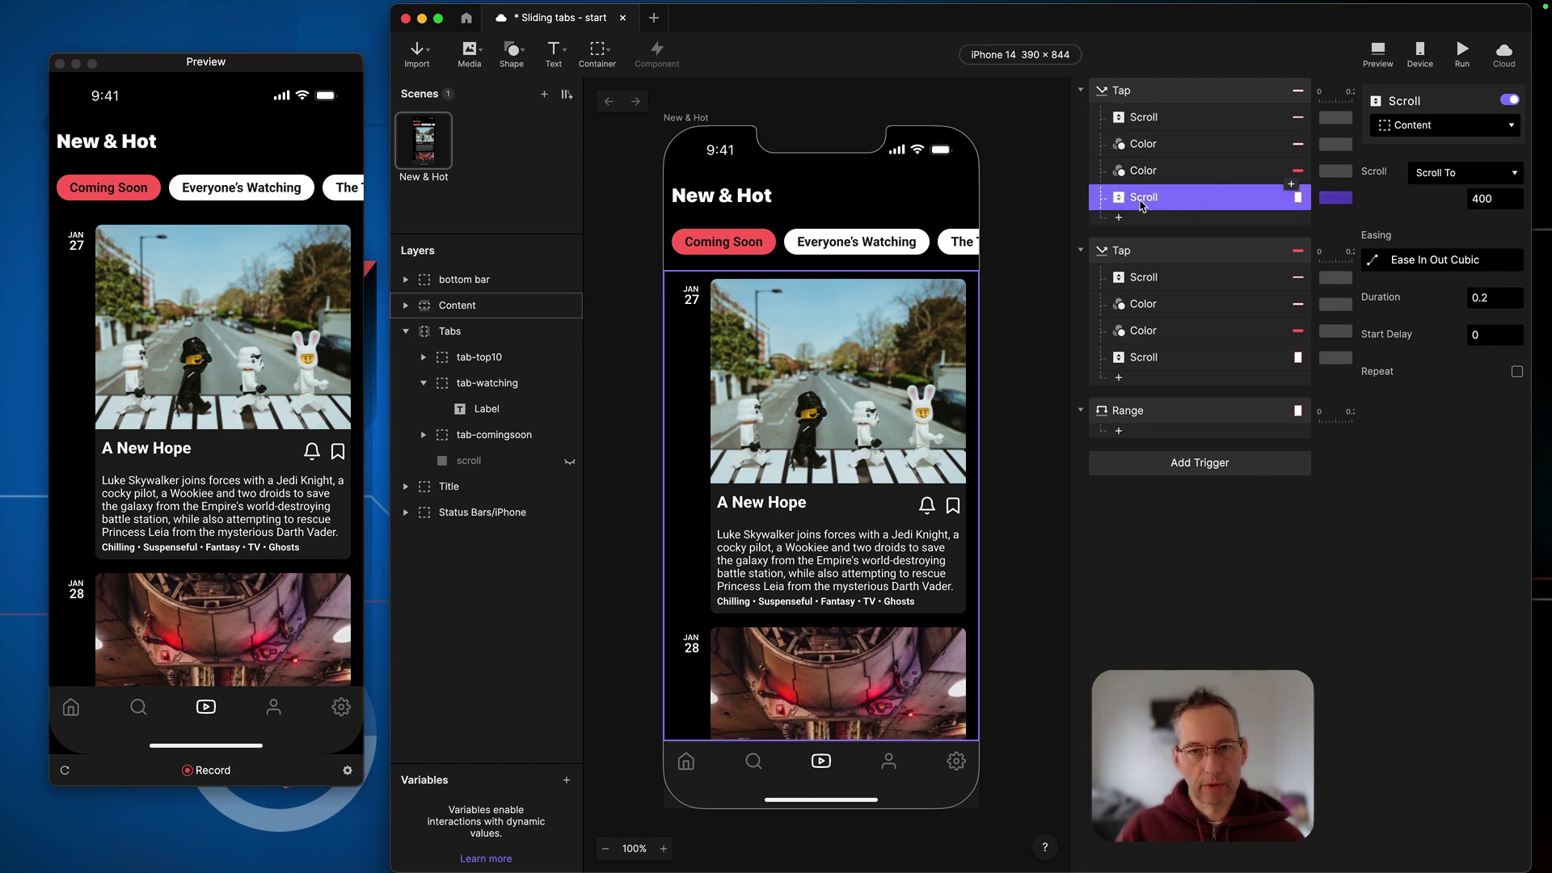
{"action": "left_click", "coordinate": [1159, 123]}
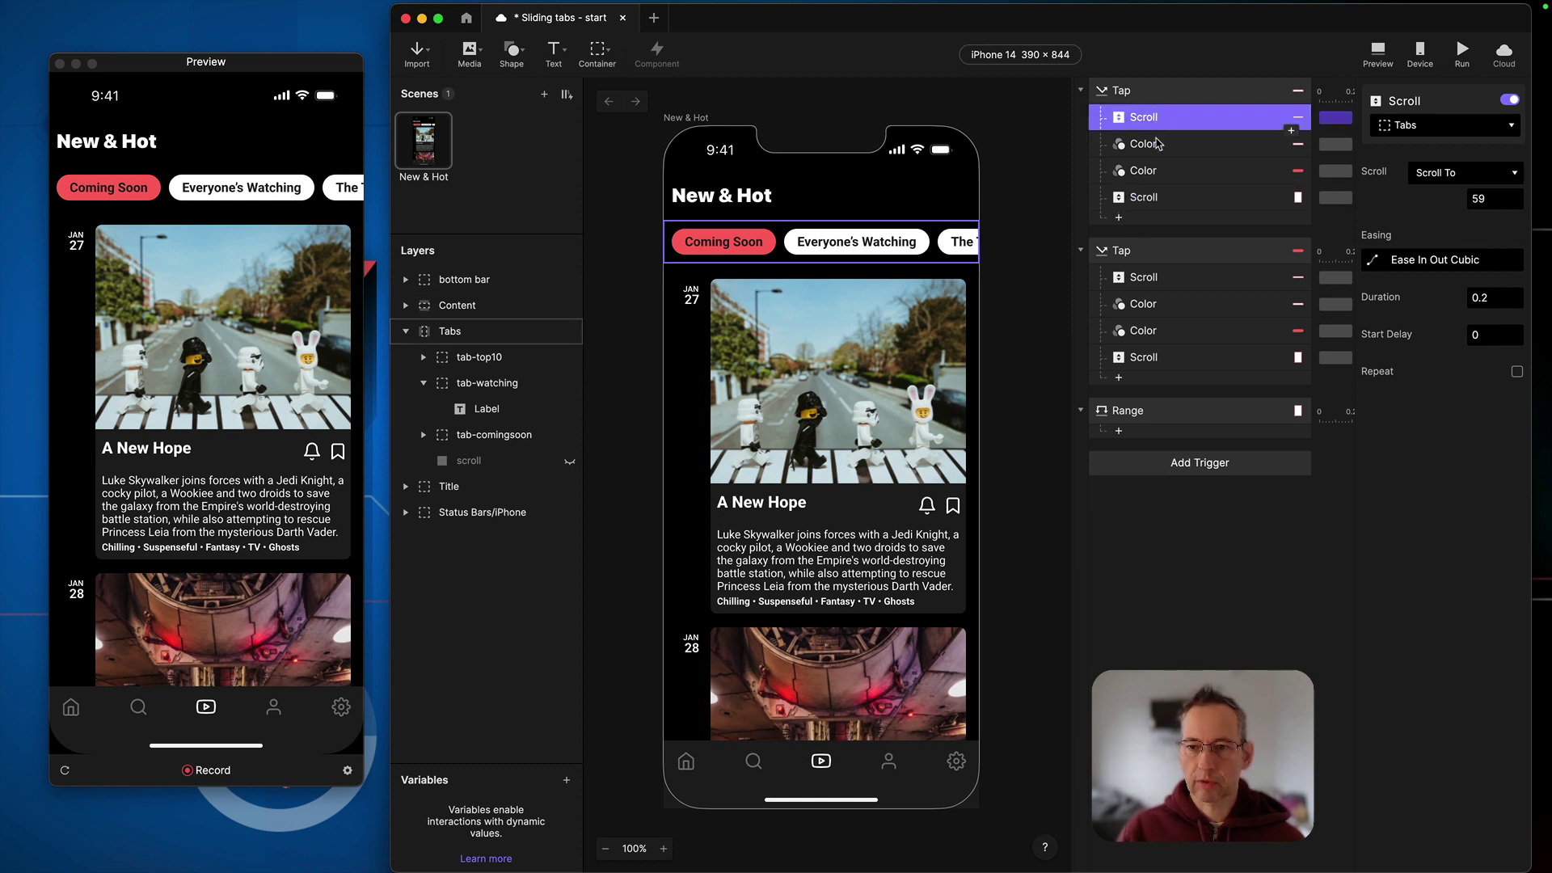
{"action": "left_click", "coordinate": [1149, 178], "text": "shift"}
{"action": "key", "text": "ctrl+c"}
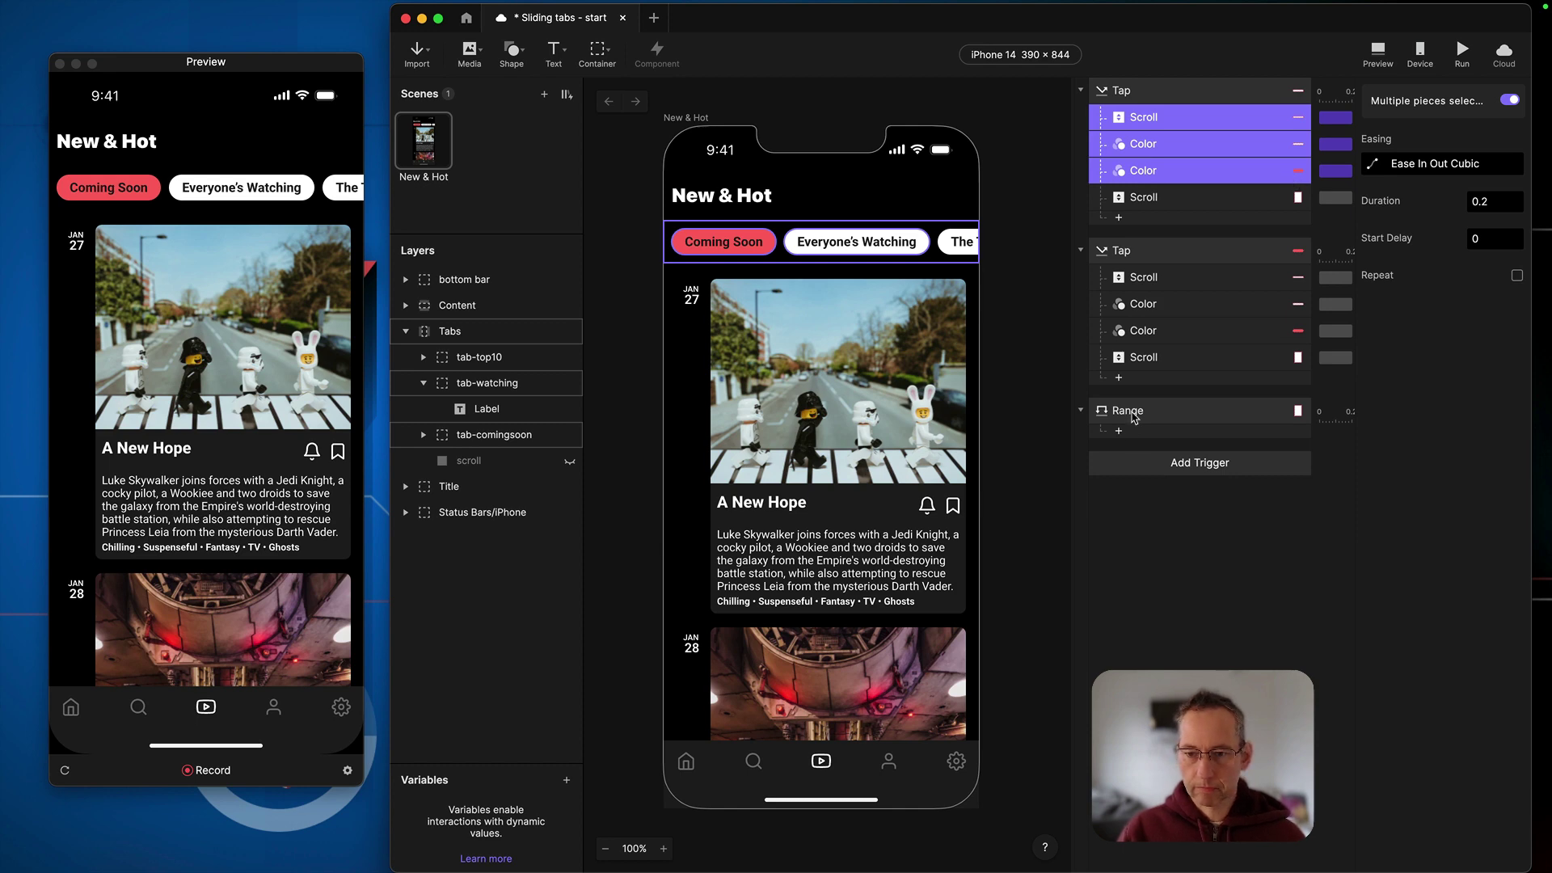
{"action": "left_click", "coordinate": [1131, 412]}
{"action": "key", "text": "ctrl+v"}
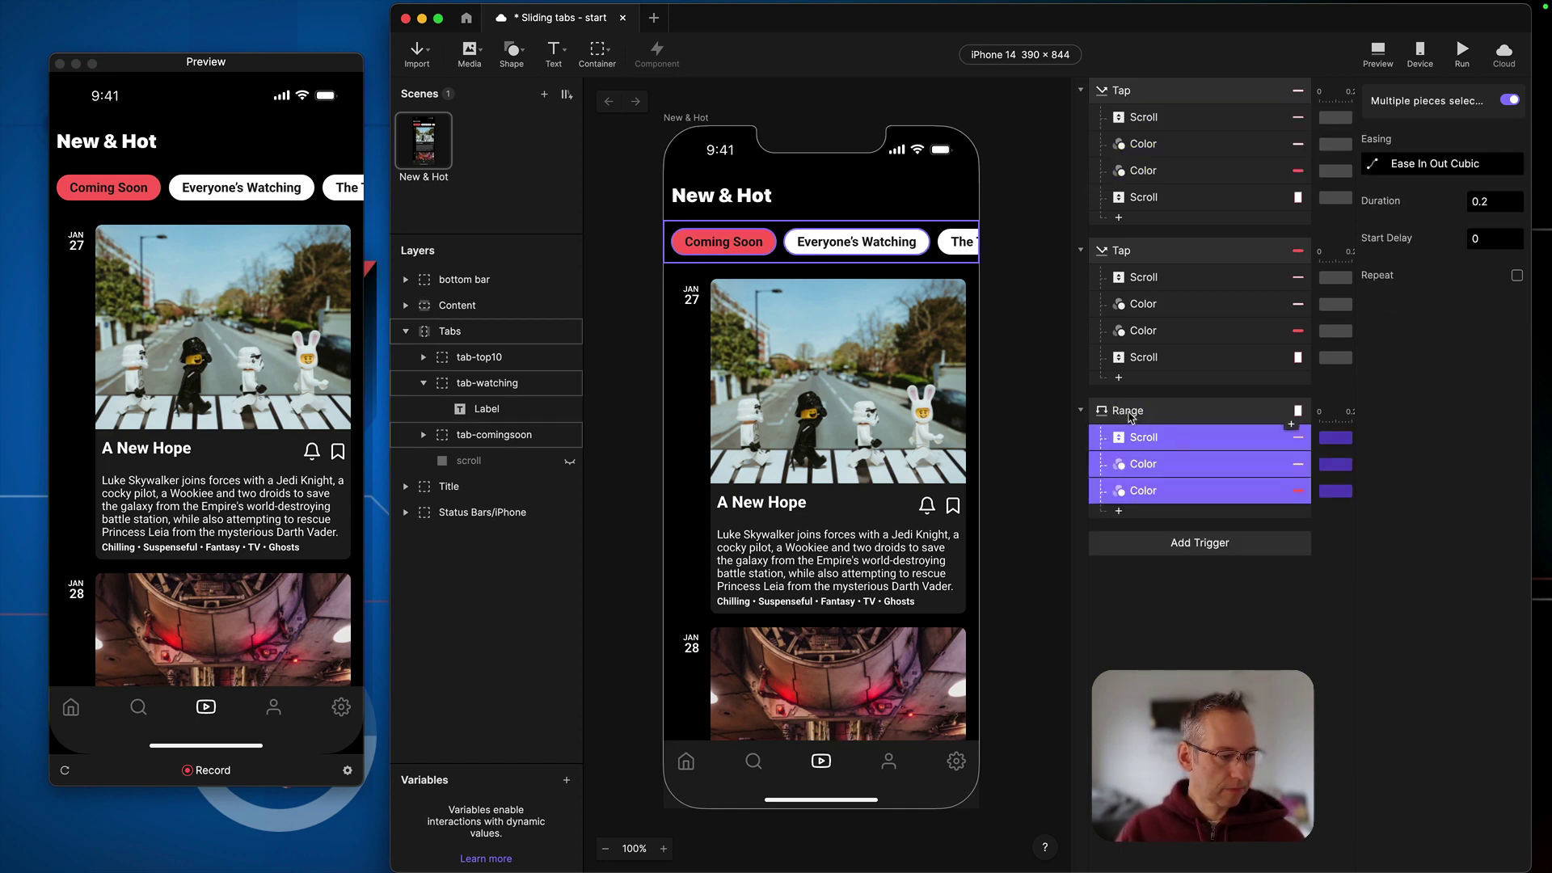
Step: Duplicate the Range trigger and make the copy fire when the Content scroll is less than or equal to its threshold
{"action": "left_click", "coordinate": [1134, 412]}
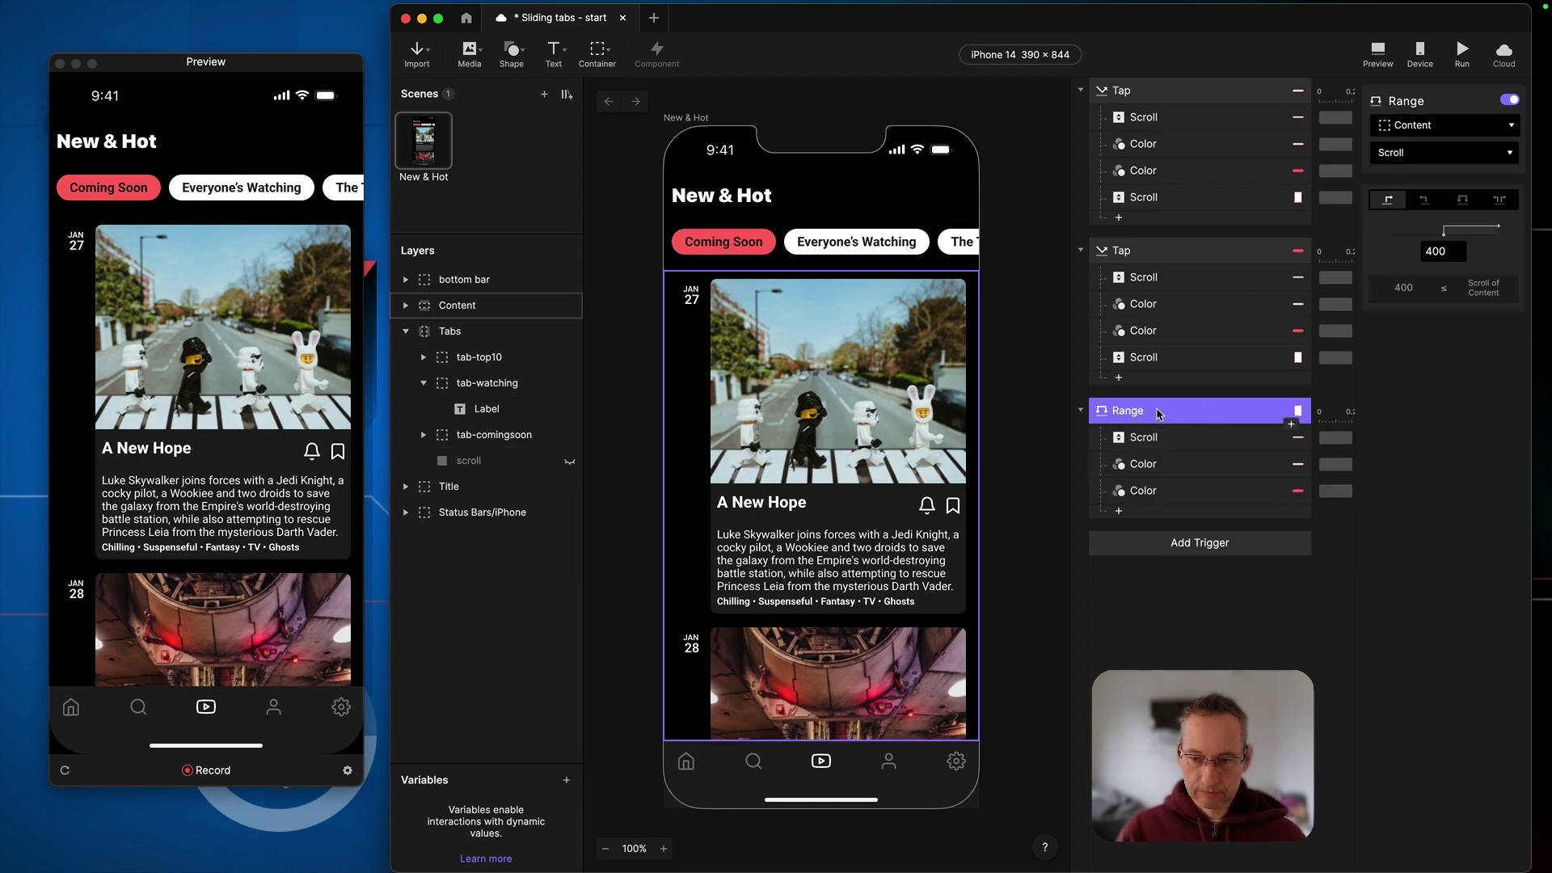
{"action": "key", "text": "super+d"}
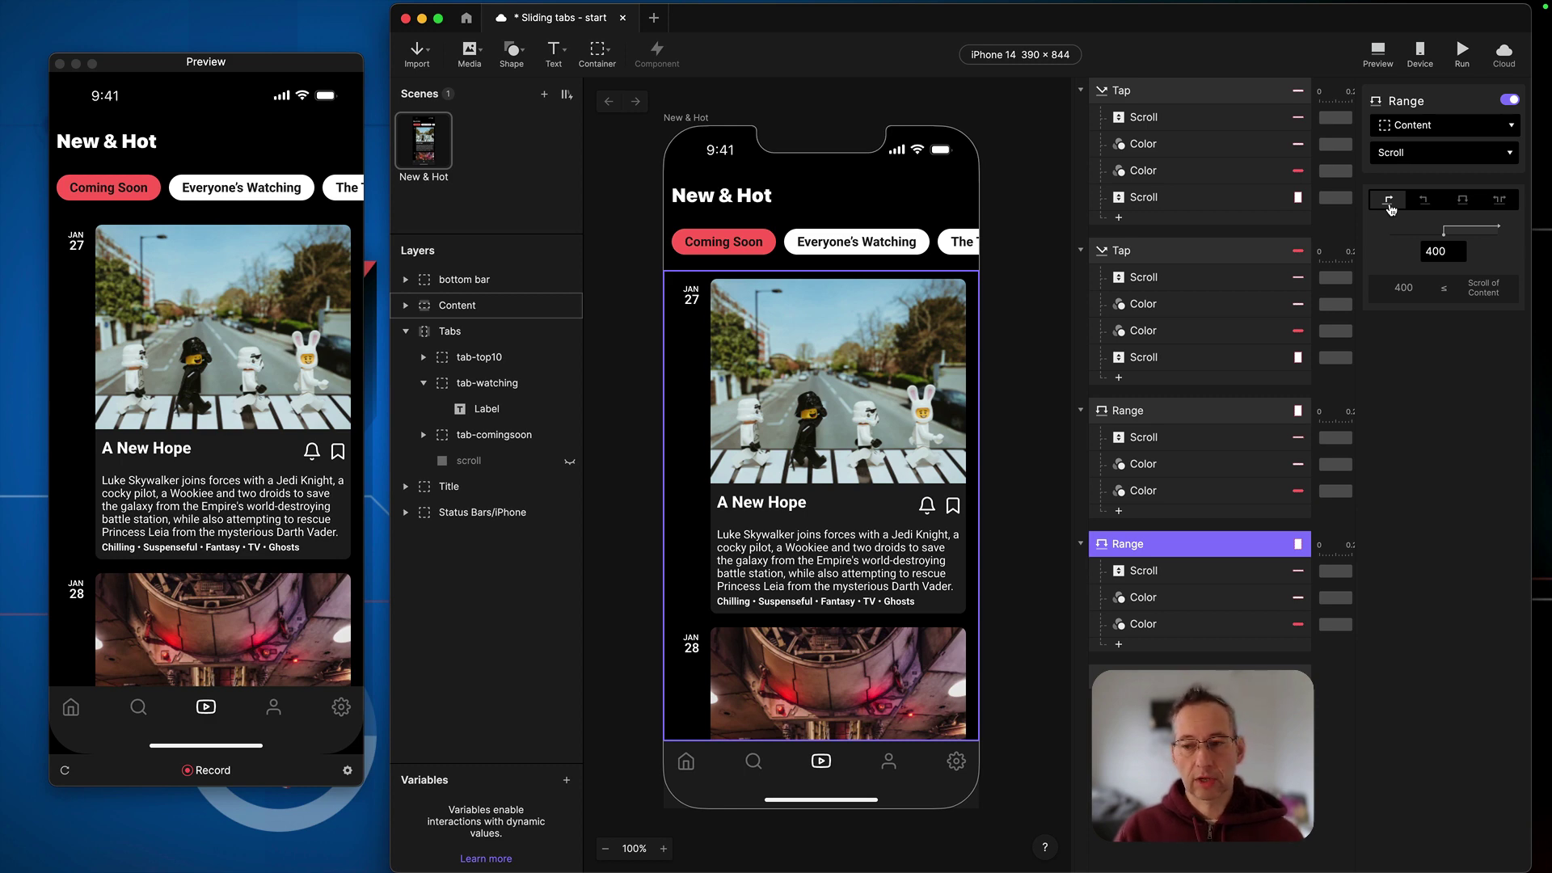
{"action": "left_click", "coordinate": [1425, 202]}
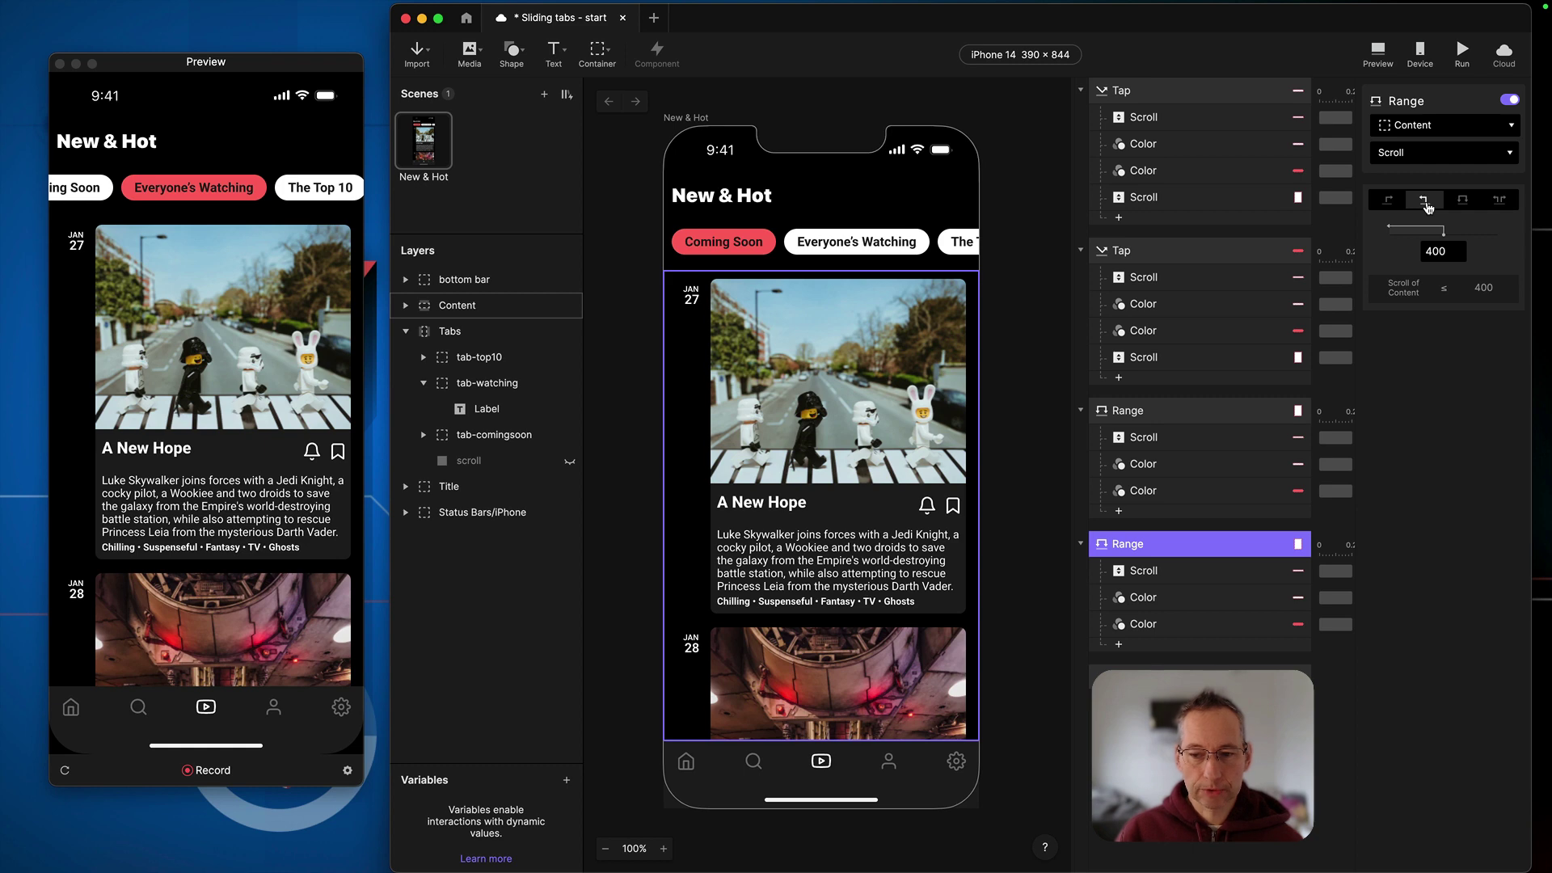
Step: Replace the second Range trigger's responses with the Tabs Scroll and two Color responses copied from the second Tap trigger
{"action": "left_click", "coordinate": [1156, 572]}
{"action": "left_click", "coordinate": [1158, 626], "text": "shift"}
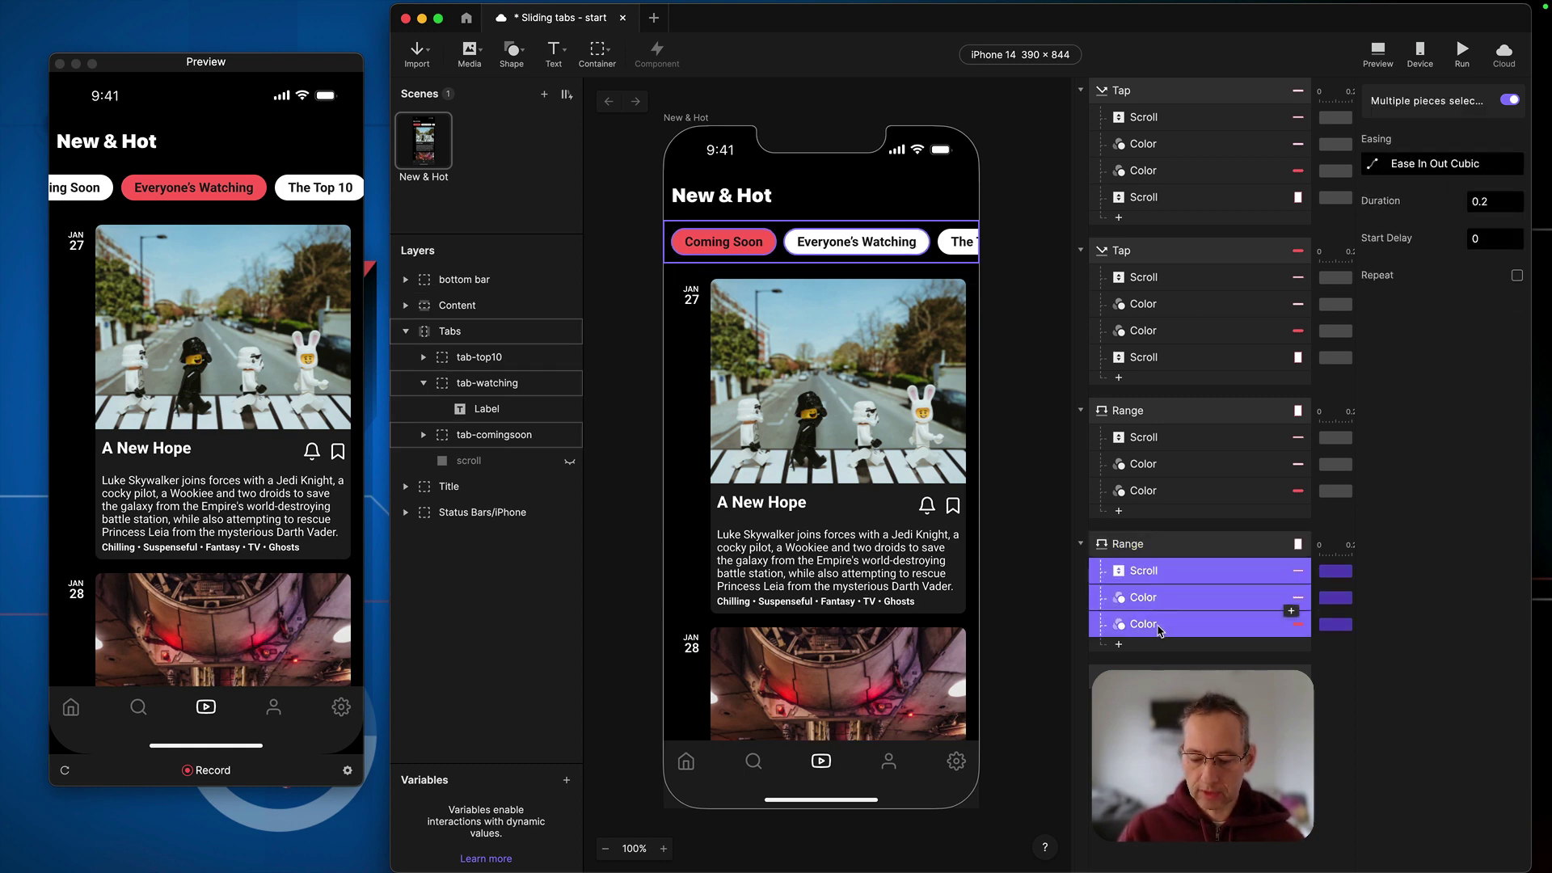
{"action": "key", "text": "Delete"}
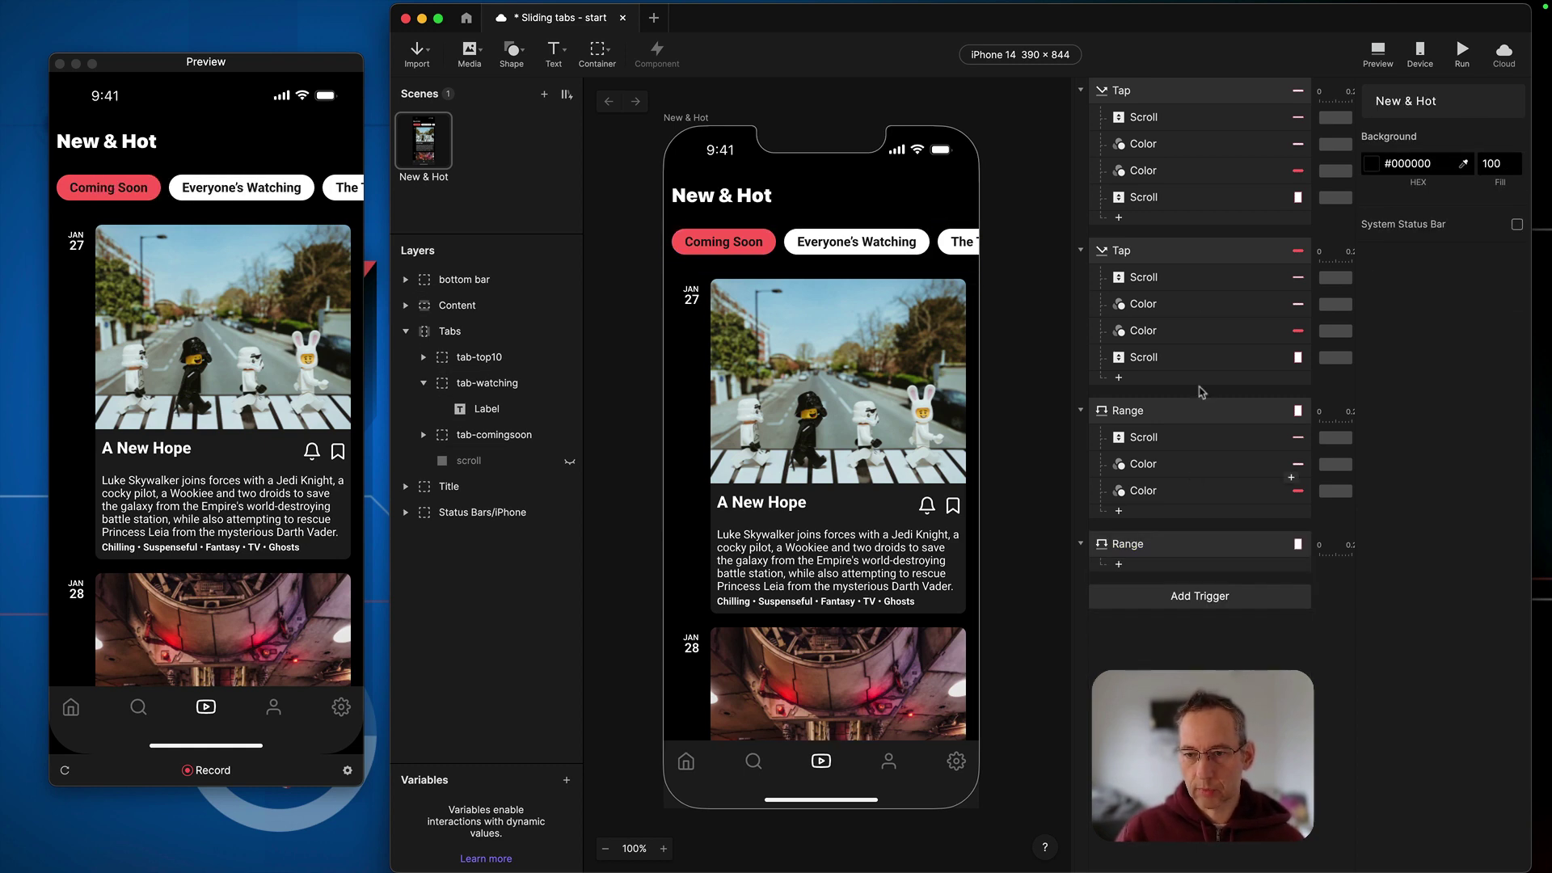
{"action": "left_click", "coordinate": [1142, 284]}
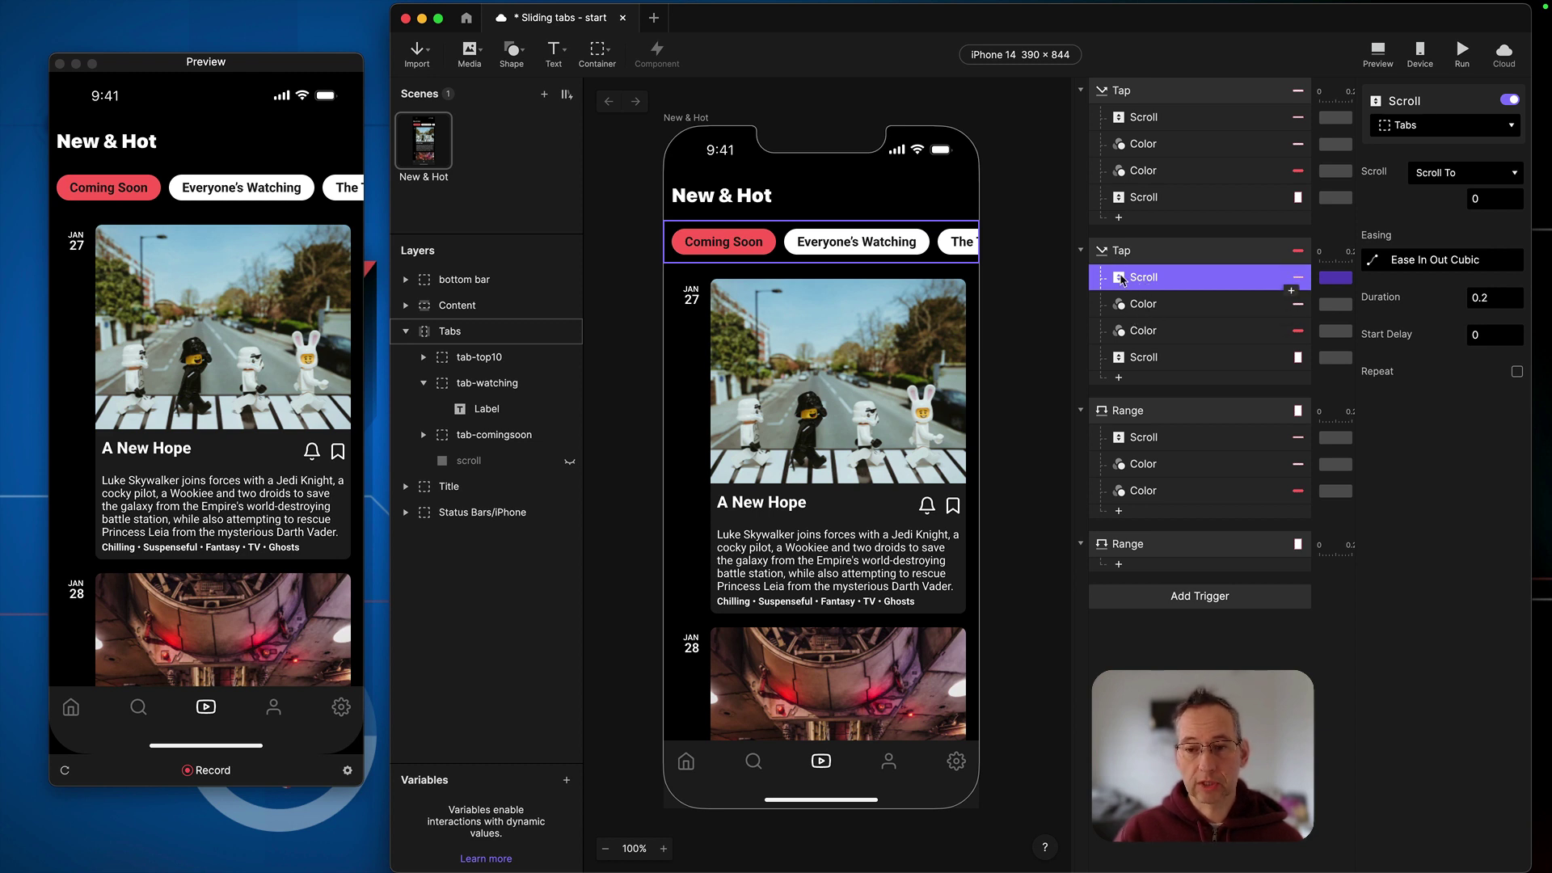
{"action": "left_click", "coordinate": [1145, 339], "text": "shift"}
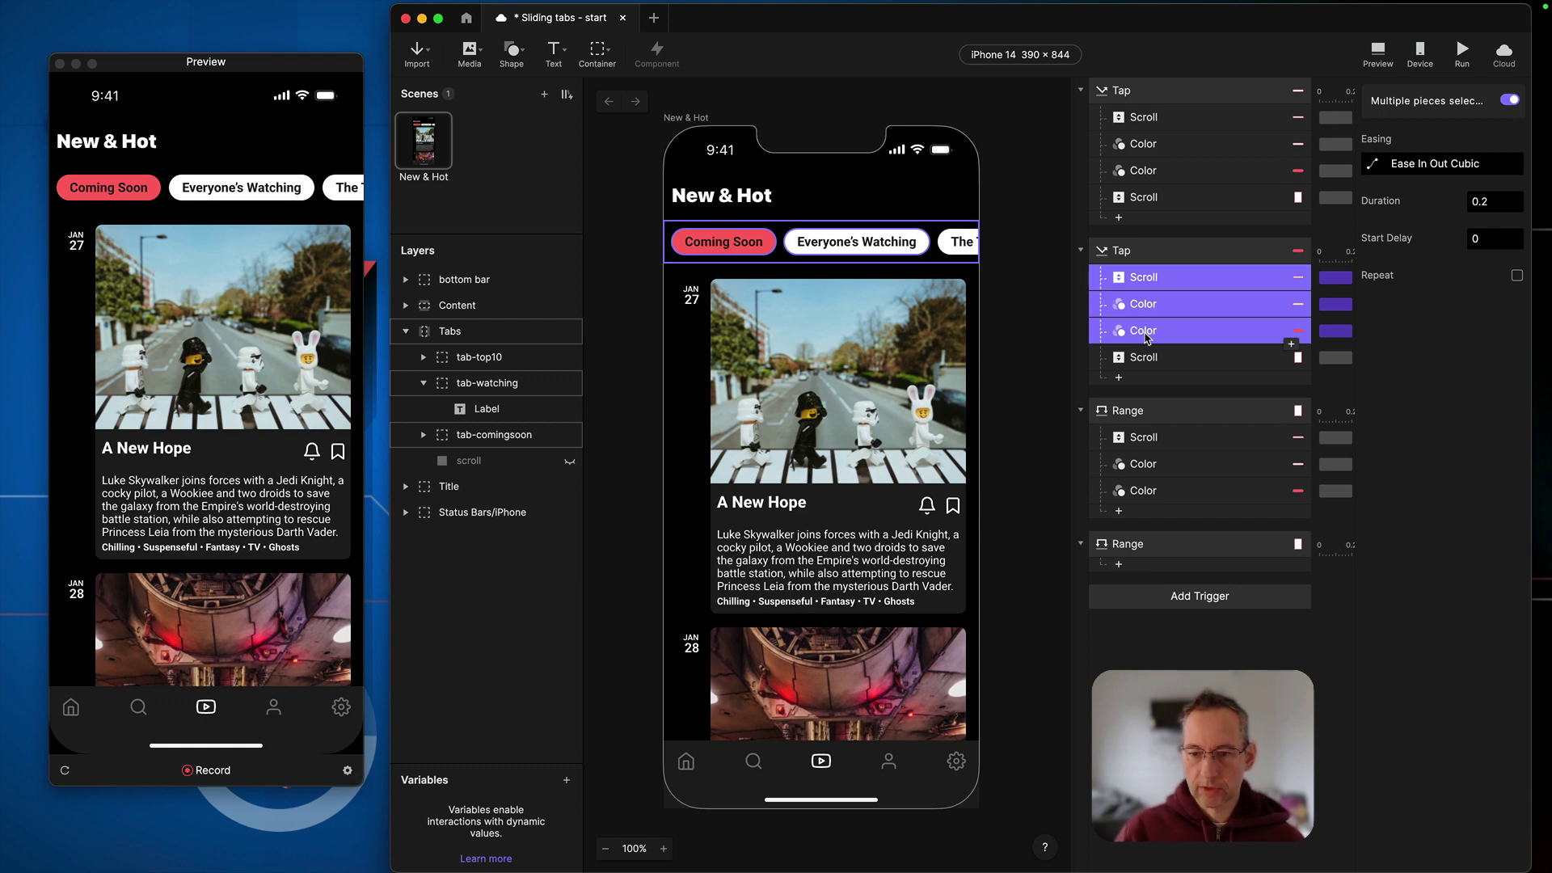
{"action": "left_click", "coordinate": [1125, 546]}
{"action": "key", "text": "cmd+v"}
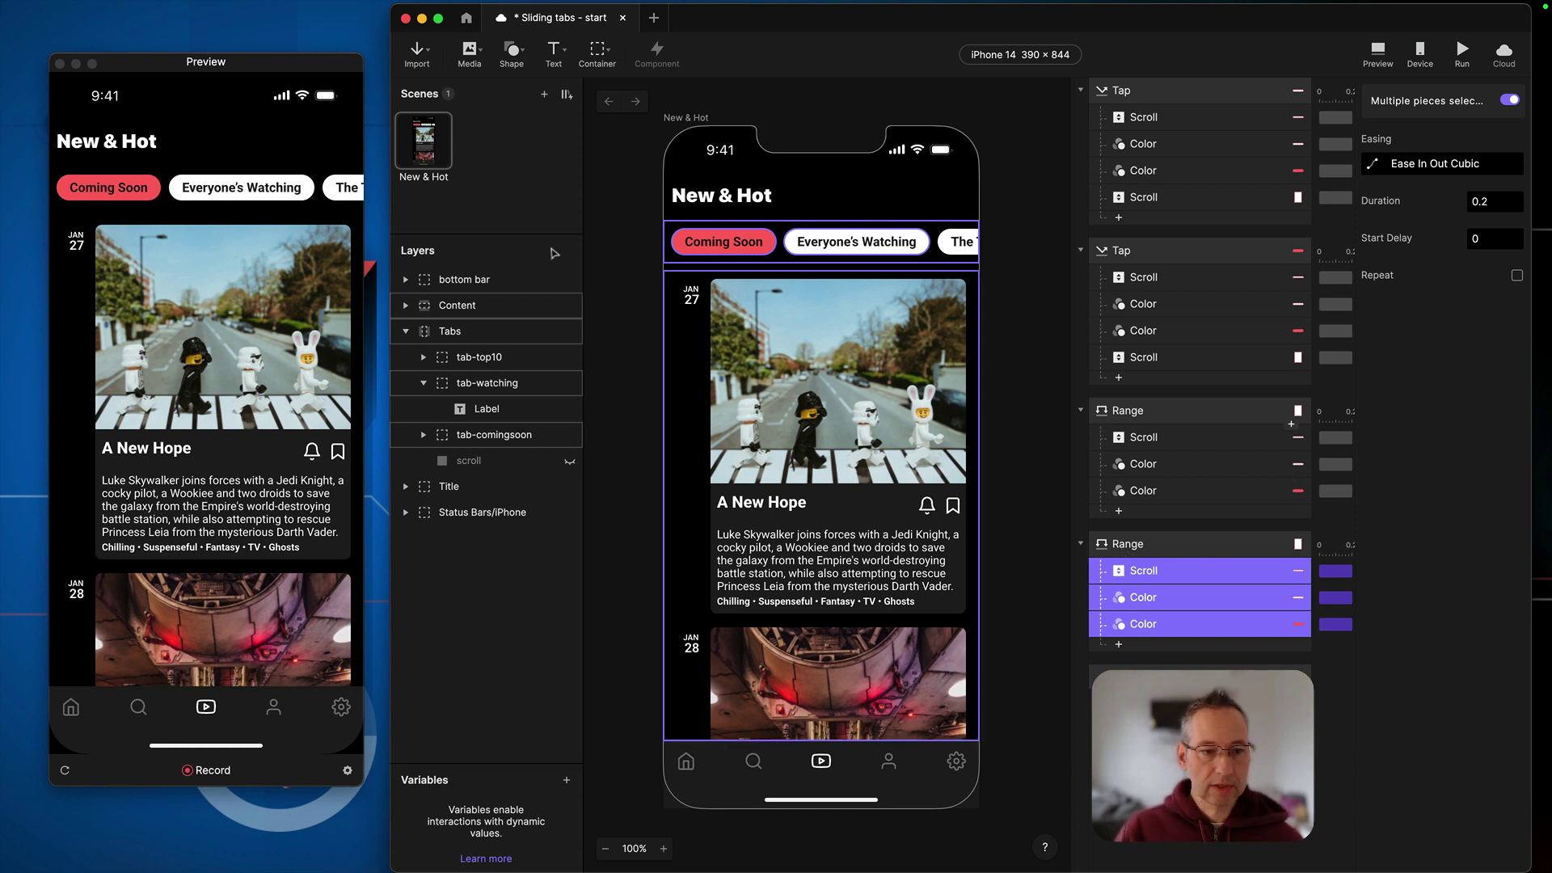
Step: Test the tab switching by scrolling the content down and back up in the preview
{"action": "left_click_drag", "start_coordinate": [252, 516], "coordinate": [240, 452]}
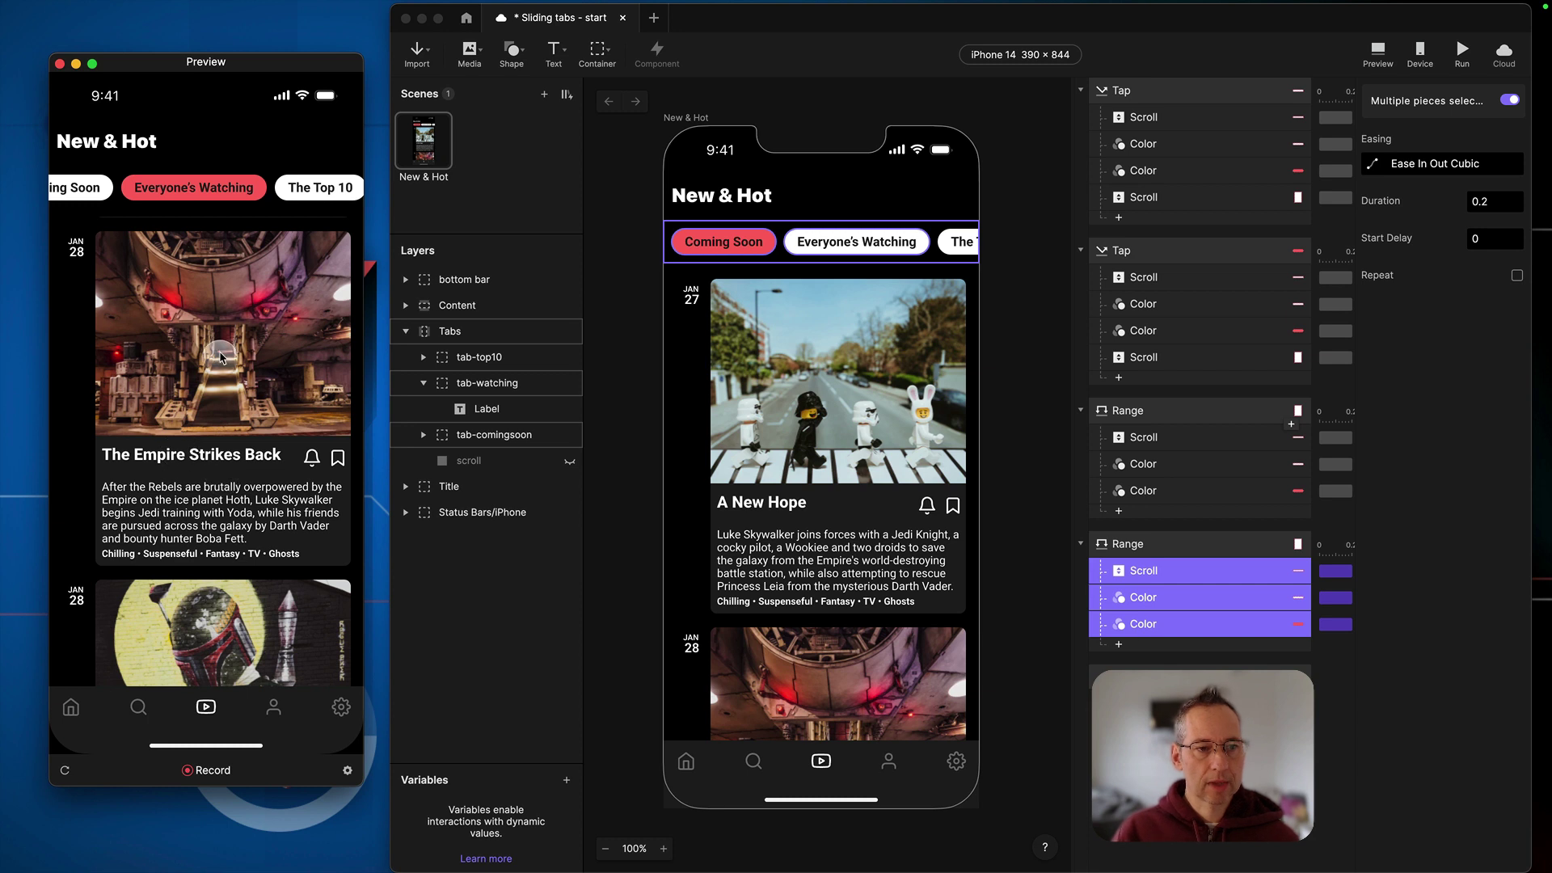
{"action": "left_click_drag", "start_coordinate": [219, 361], "coordinate": [216, 507]}
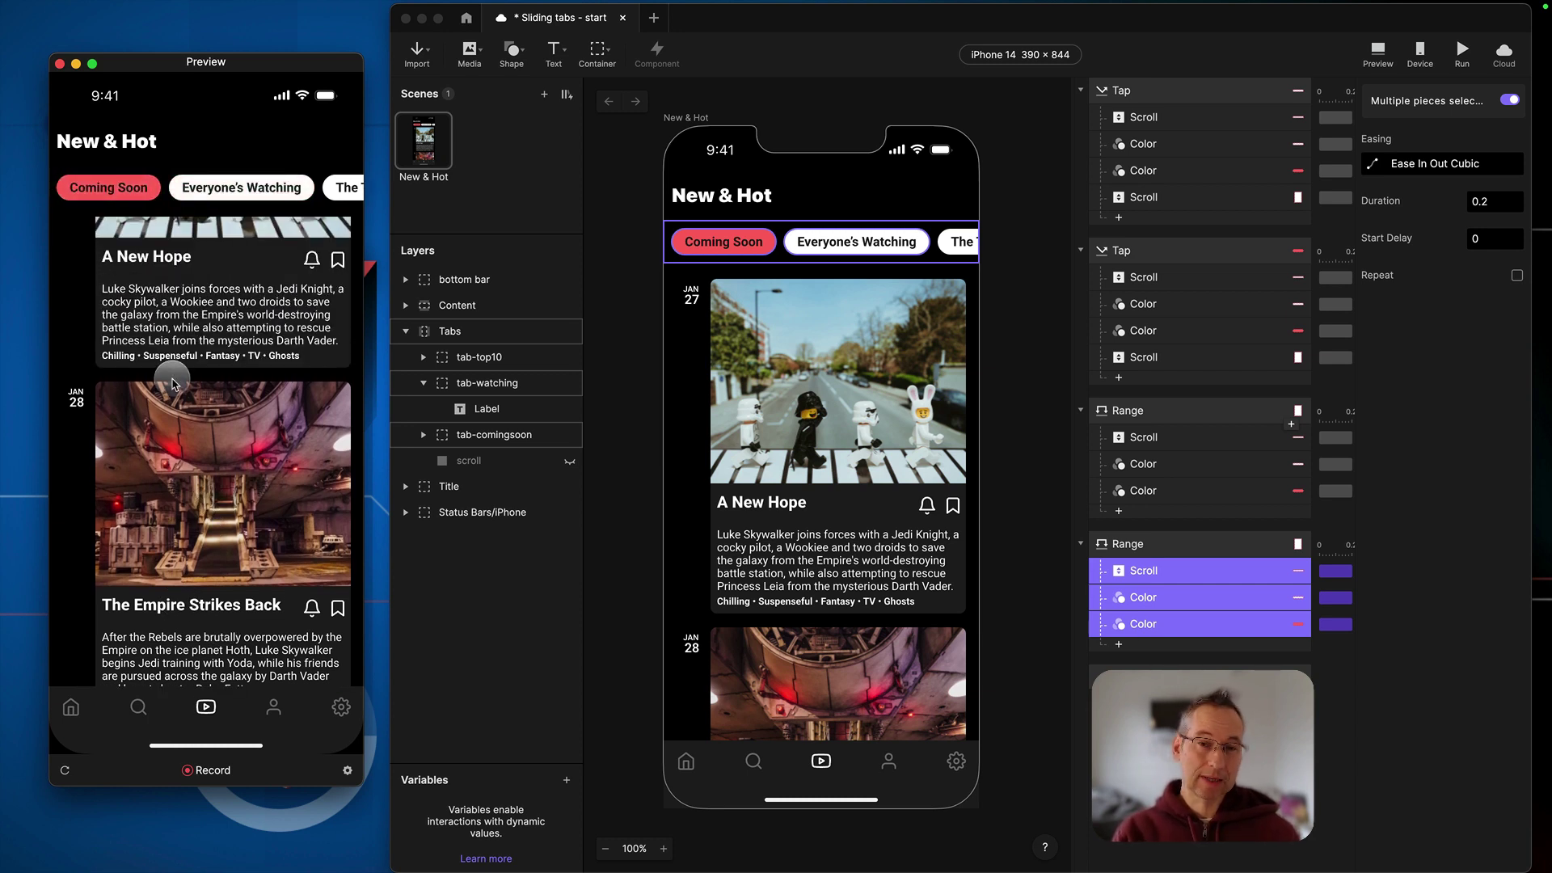
{"action": "left_click_drag", "start_coordinate": [202, 301], "coordinate": [271, 422]}
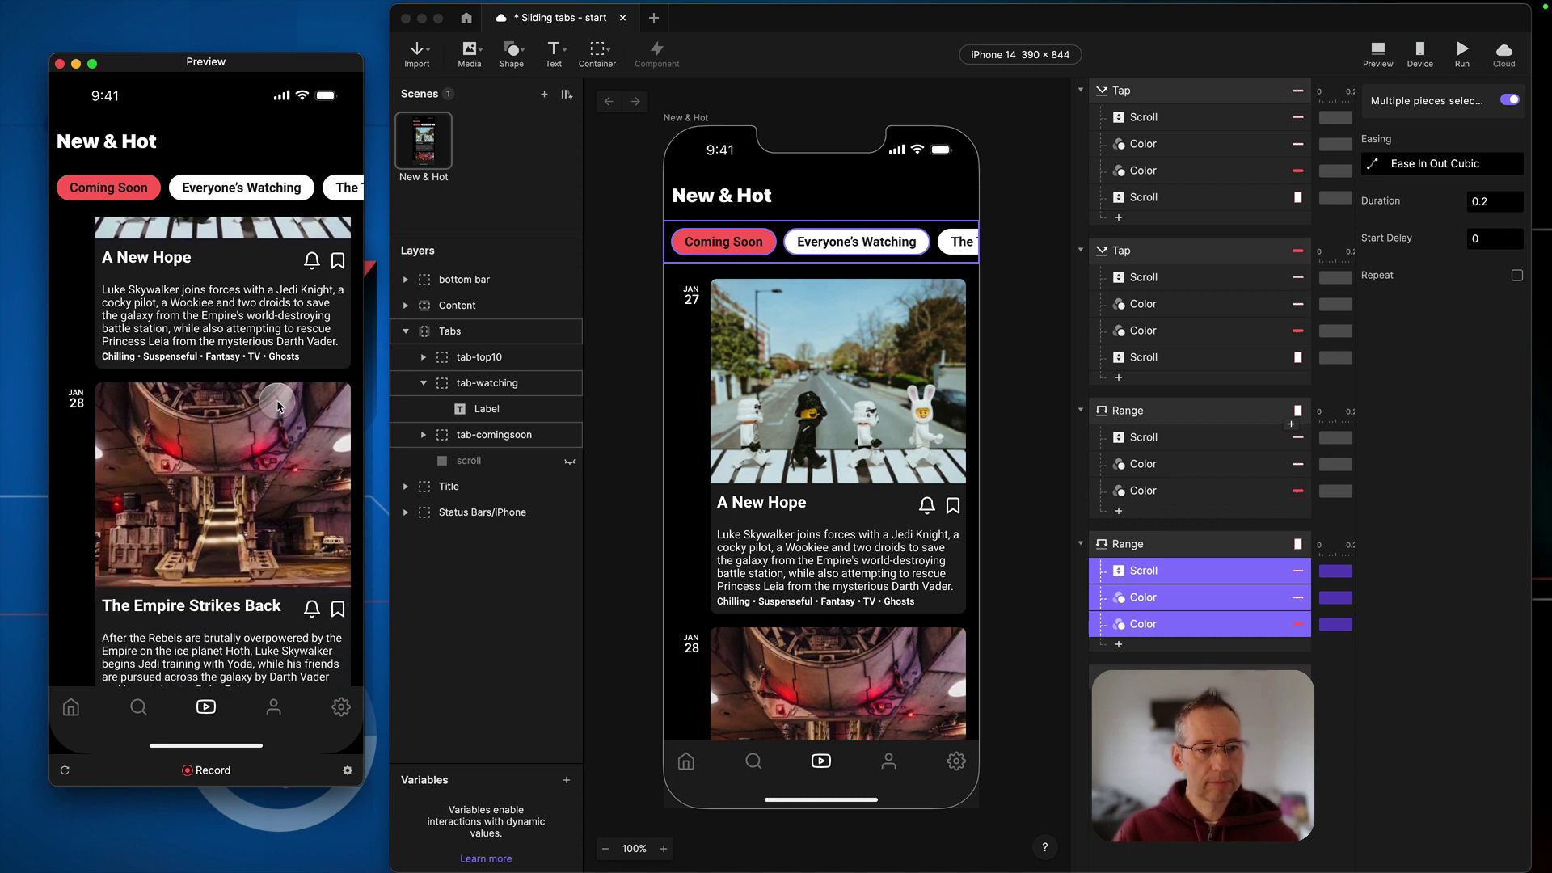
Step: Set the second Range trigger's threshold to 300 and test it by scrolling the preview content down and up
{"action": "left_click", "coordinate": [1140, 546]}
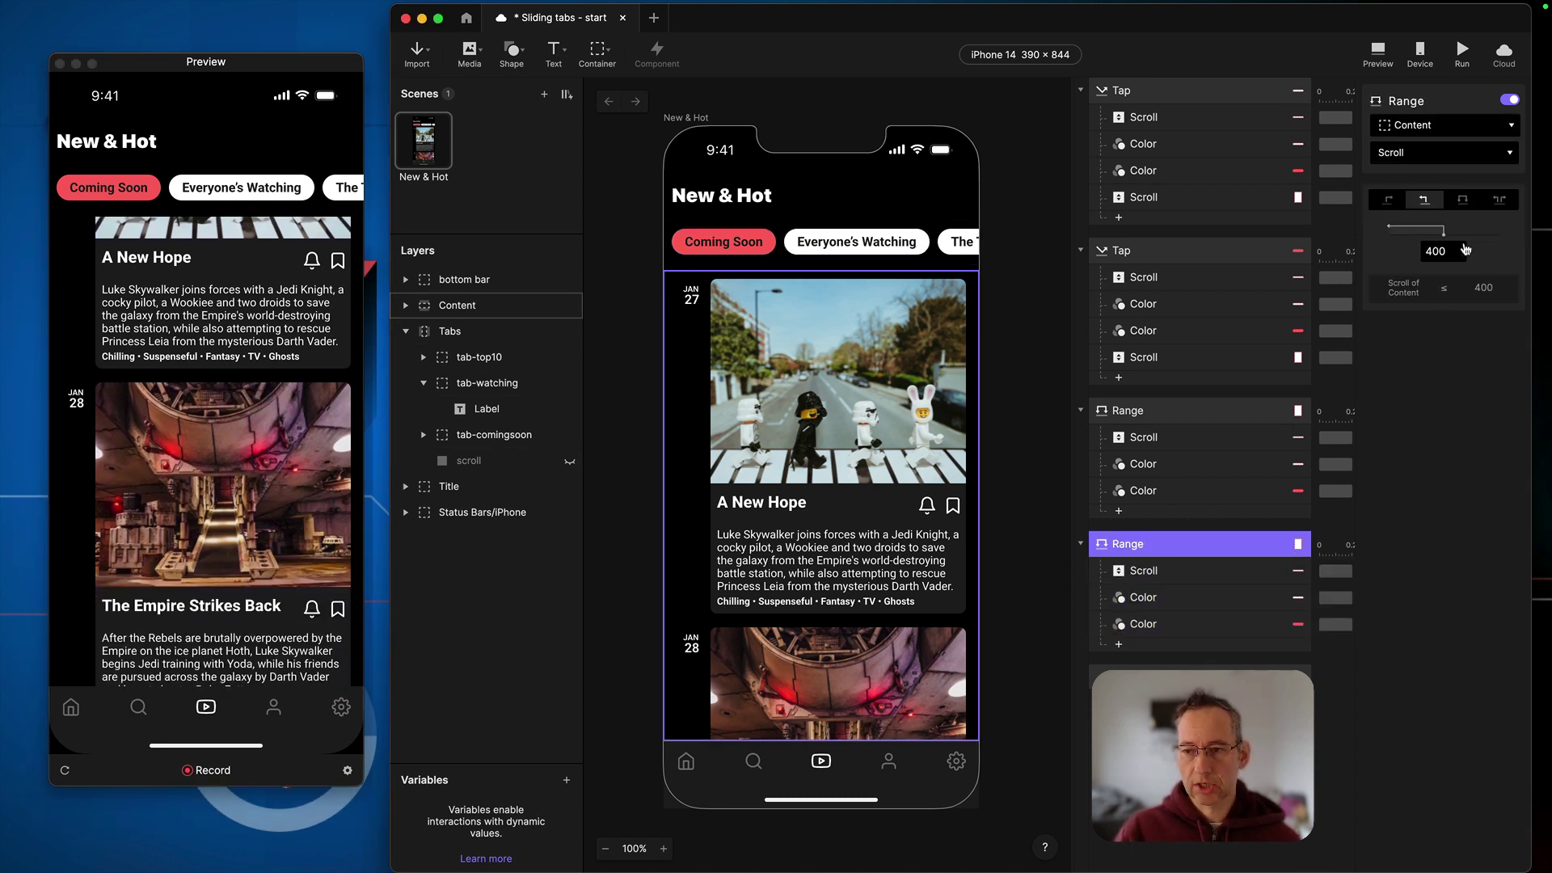
{"action": "type", "text": "300"}
{"action": "key", "text": "Return"}
{"action": "left_click_drag", "start_coordinate": [278, 614], "coordinate": [305, 556]}
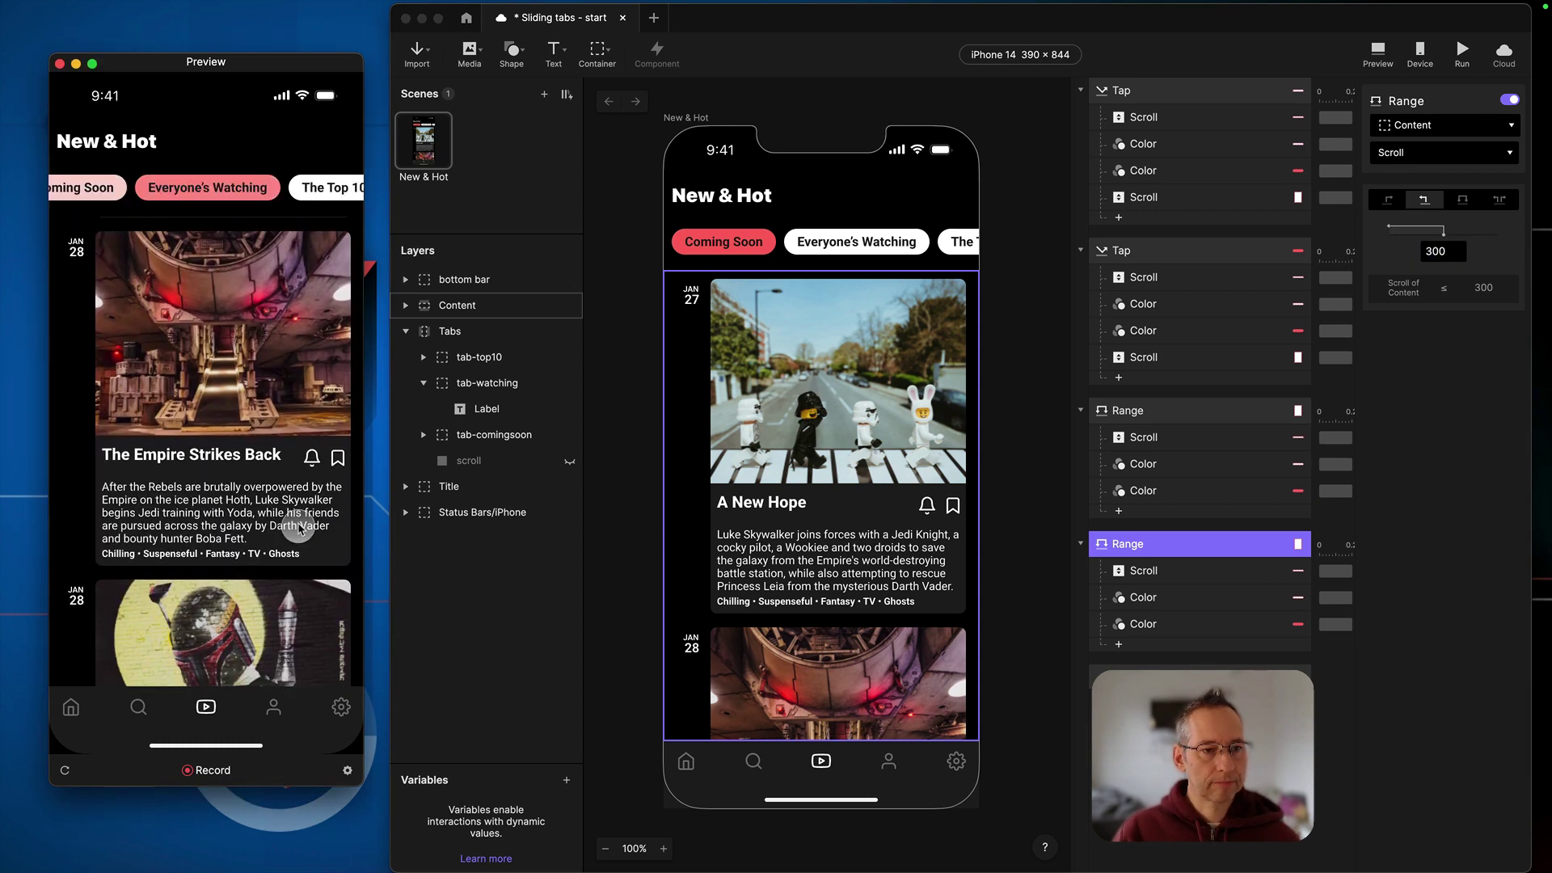
{"action": "left_click_drag", "start_coordinate": [191, 302], "coordinate": [180, 489]}
{"action": "left_click_drag", "start_coordinate": [259, 308], "coordinate": [239, 459]}
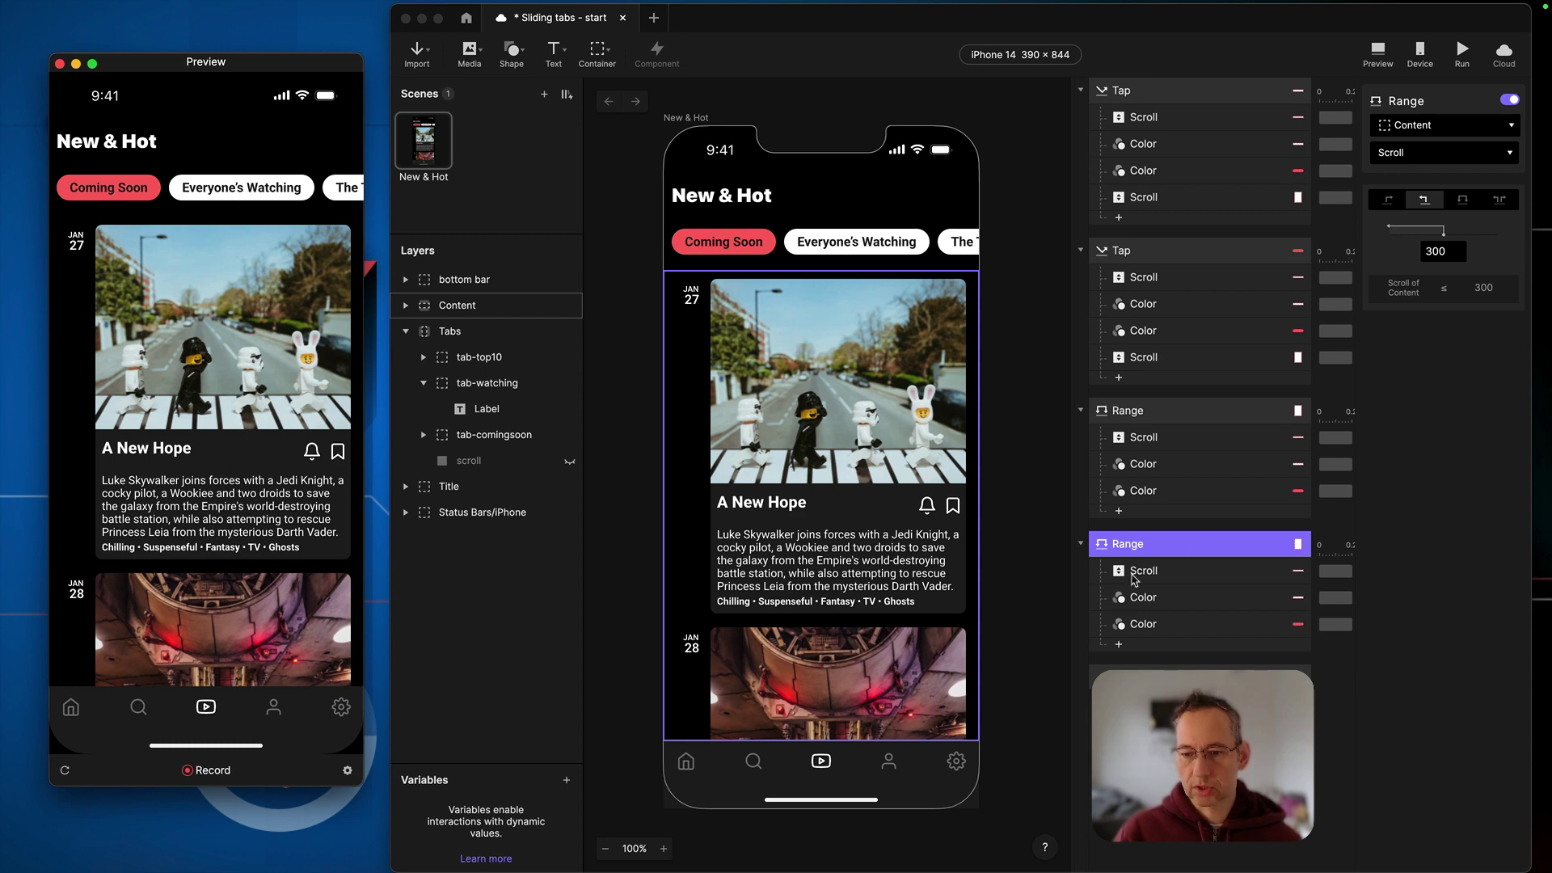
Step: Set the second Range trigger's threshold to 200 and scroll the preview content repeatedly in both directions to test it
{"action": "left_click", "coordinate": [1508, 404]}
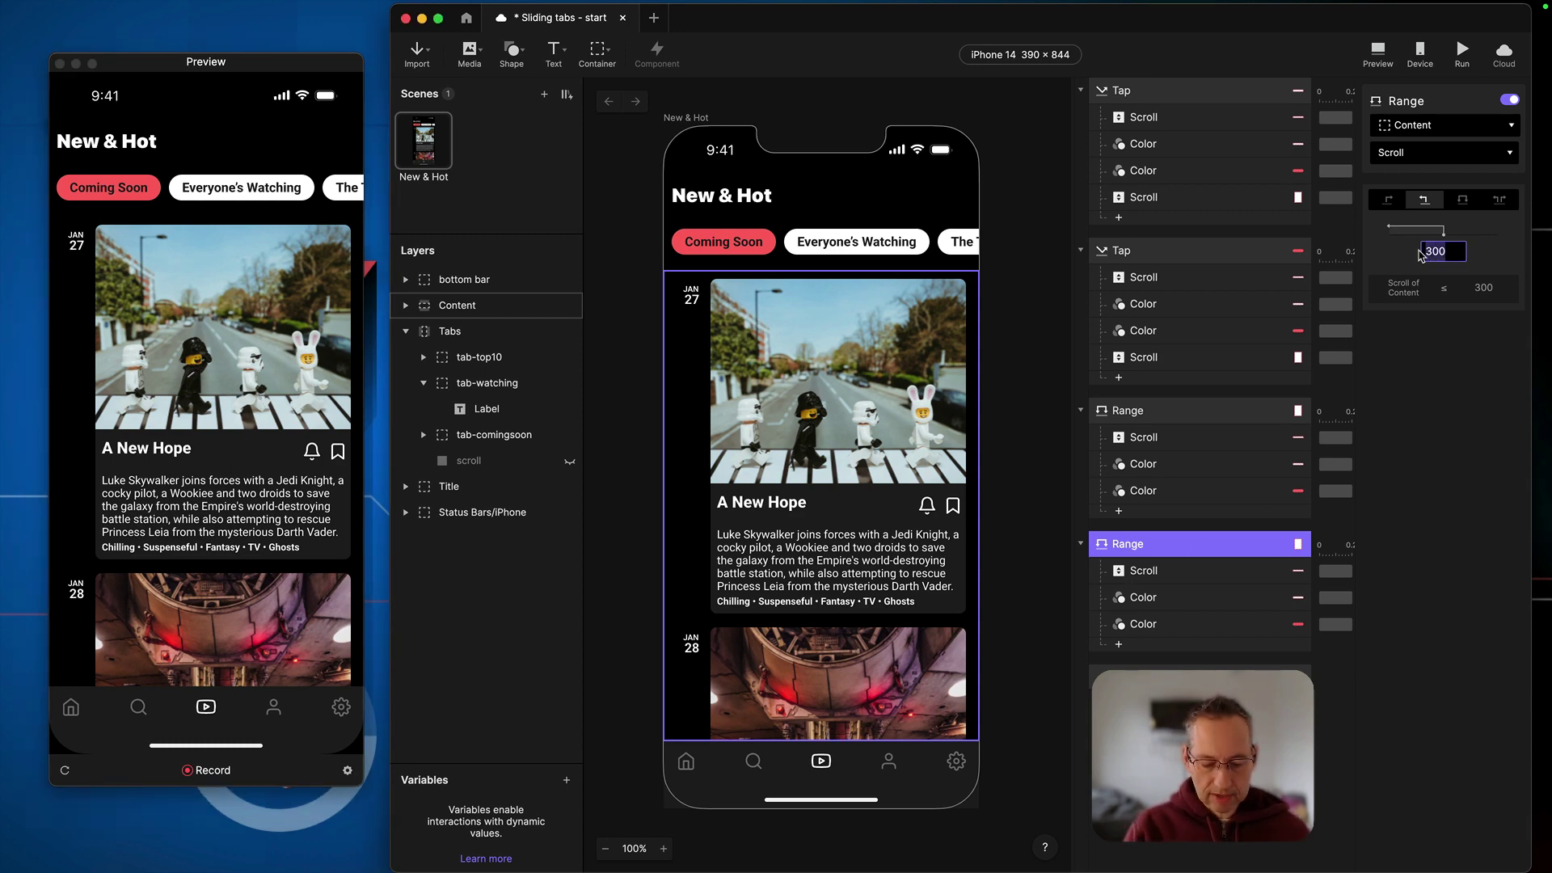
{"action": "left_click_drag", "start_coordinate": [192, 532], "coordinate": [194, 502]}
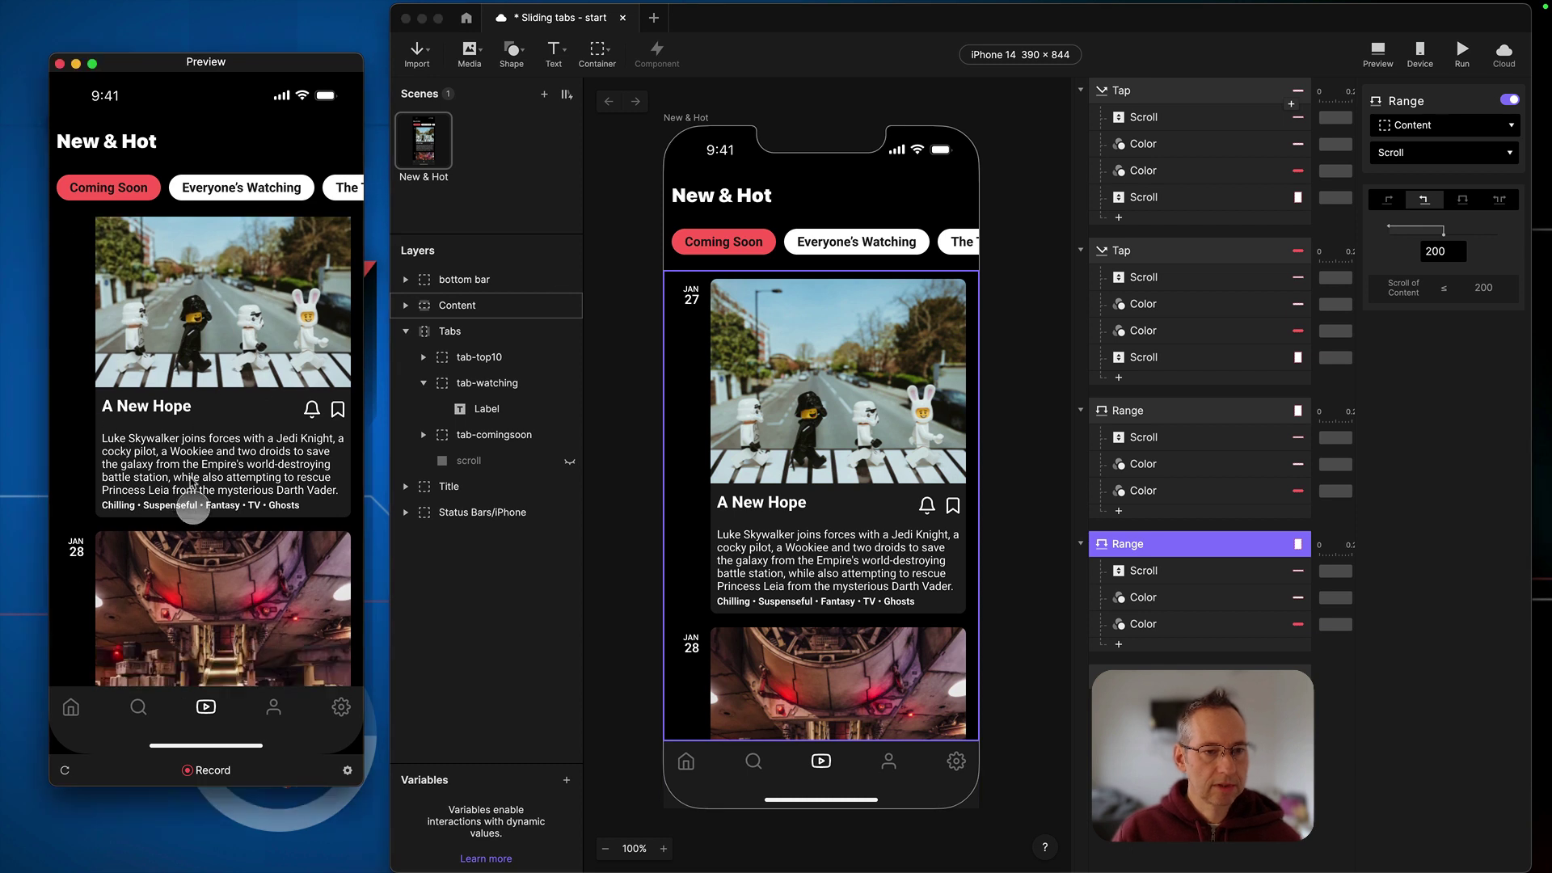
{"action": "scroll", "coordinate": [229, 473], "scroll_direction": "down", "scroll_amount": 3}
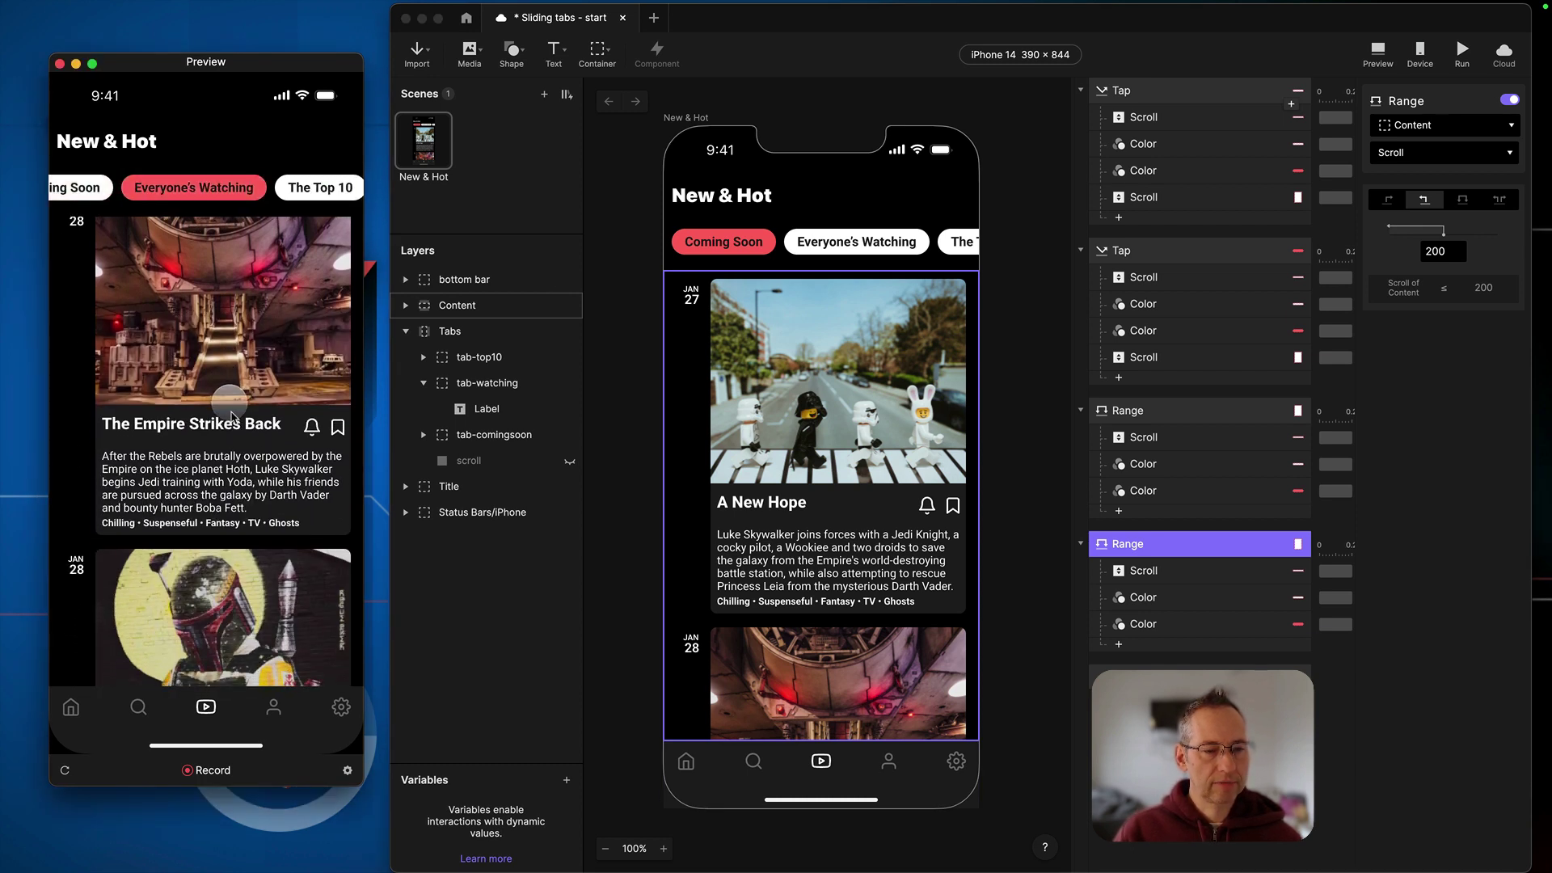
{"action": "scroll", "coordinate": [241, 368], "scroll_direction": "up", "scroll_amount": 10}
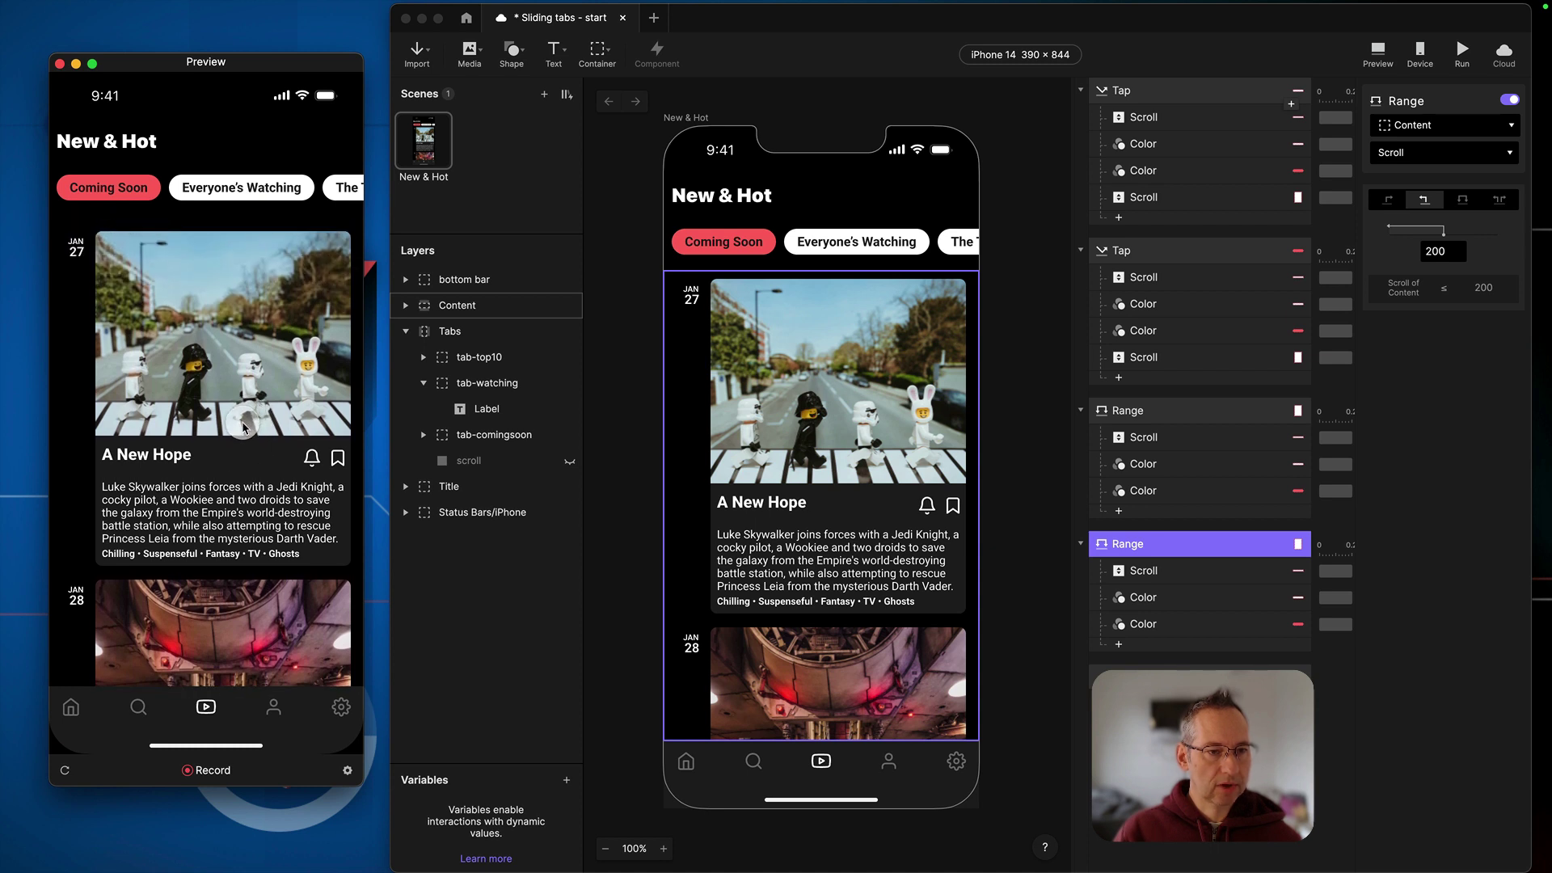
{"action": "scroll", "coordinate": [242, 363], "scroll_direction": "down", "scroll_amount": 5}
{"action": "scroll", "coordinate": [239, 343], "scroll_direction": "up", "scroll_amount": 5}
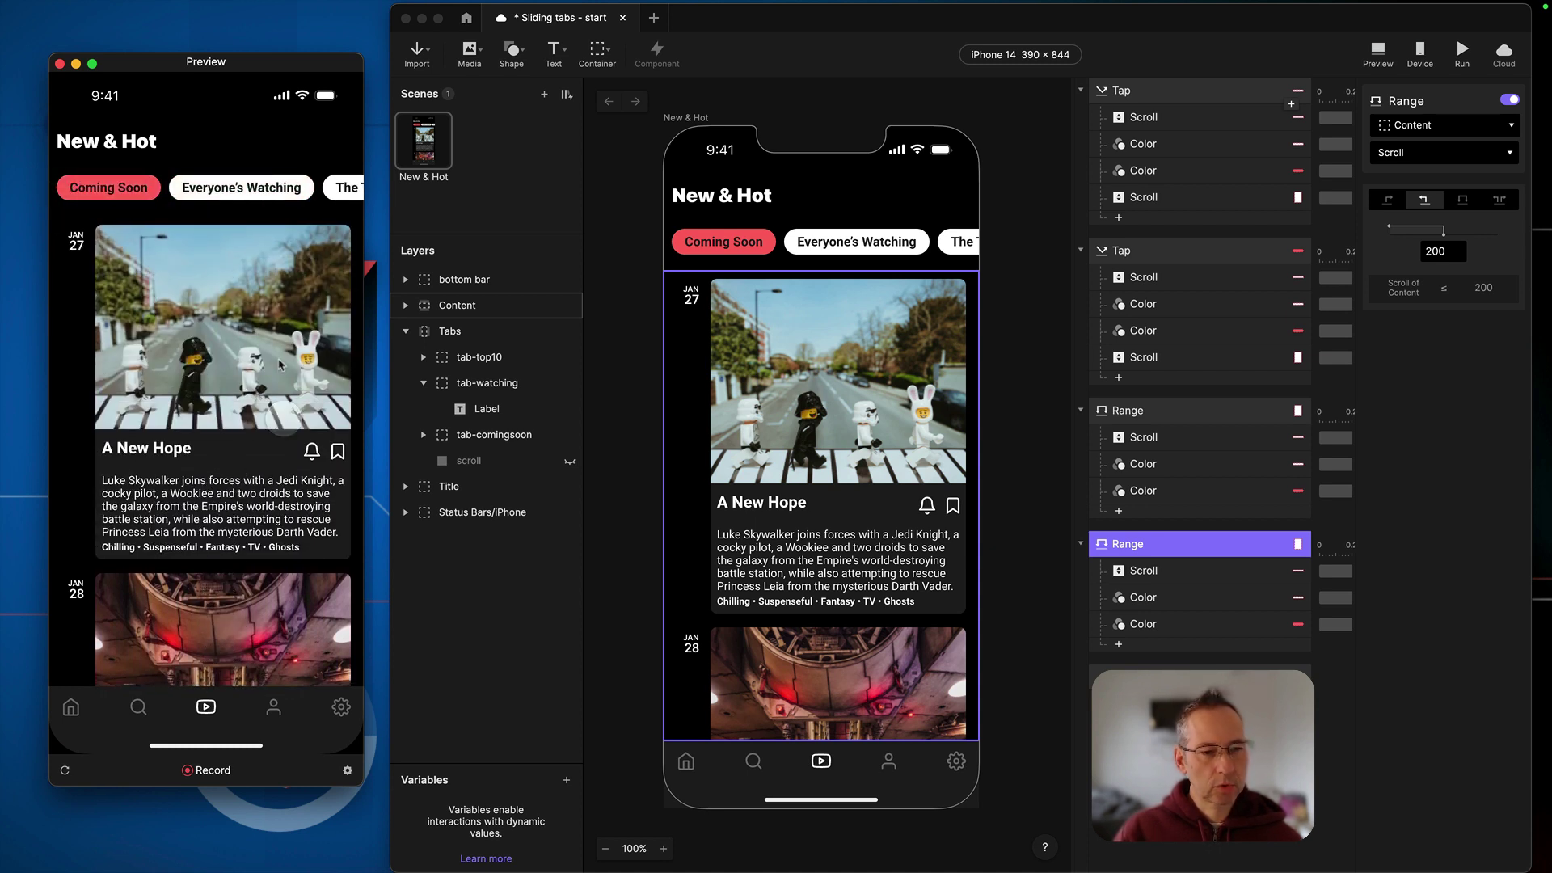
{"action": "scroll", "coordinate": [224, 464], "scroll_direction": "down", "scroll_amount": 5}
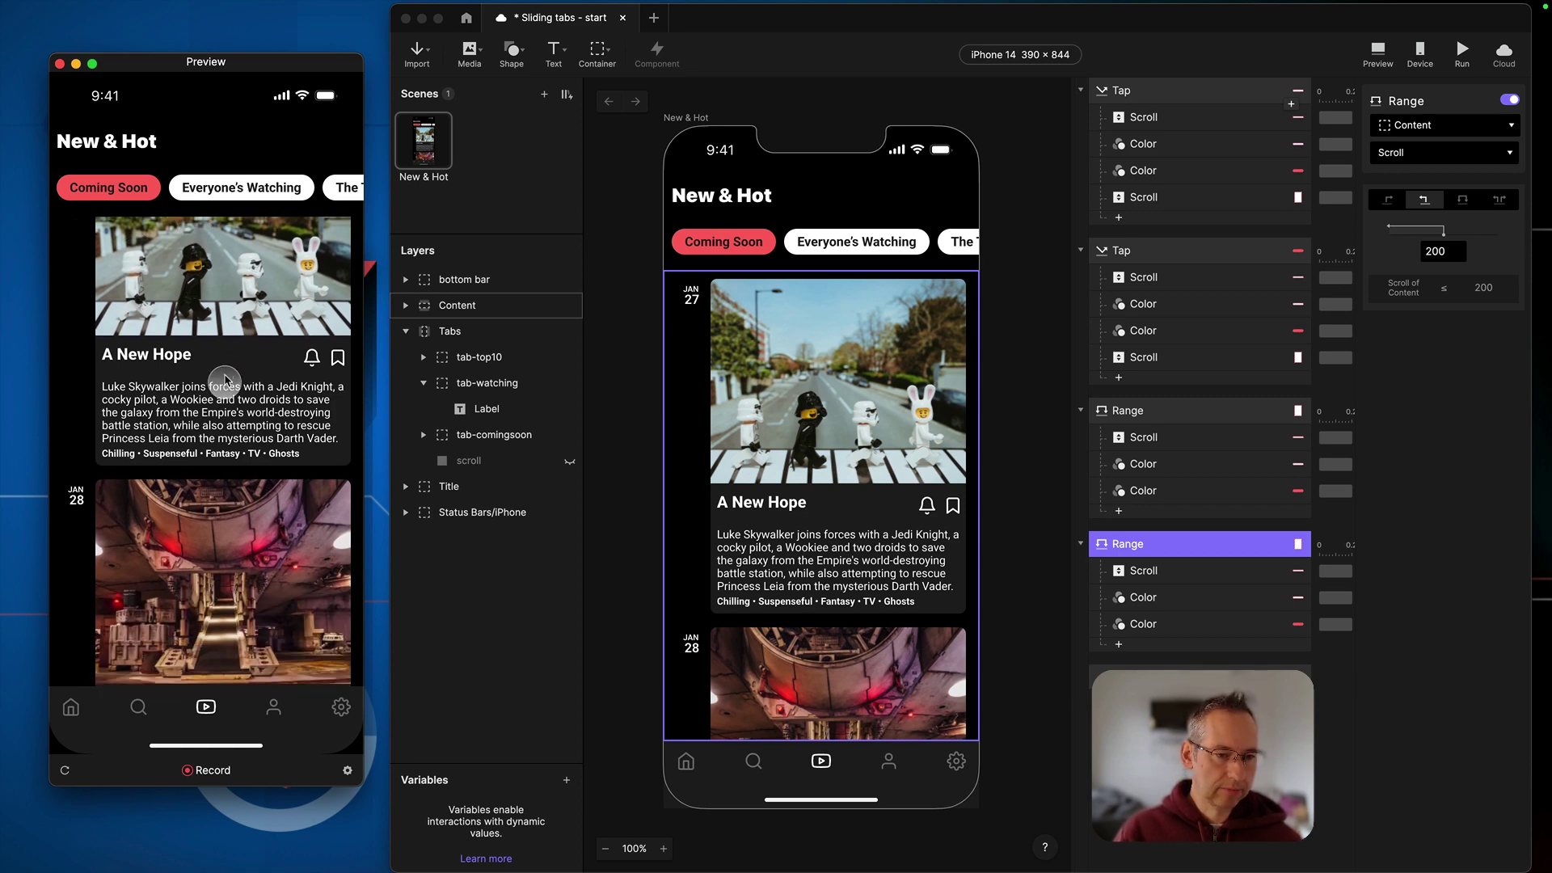